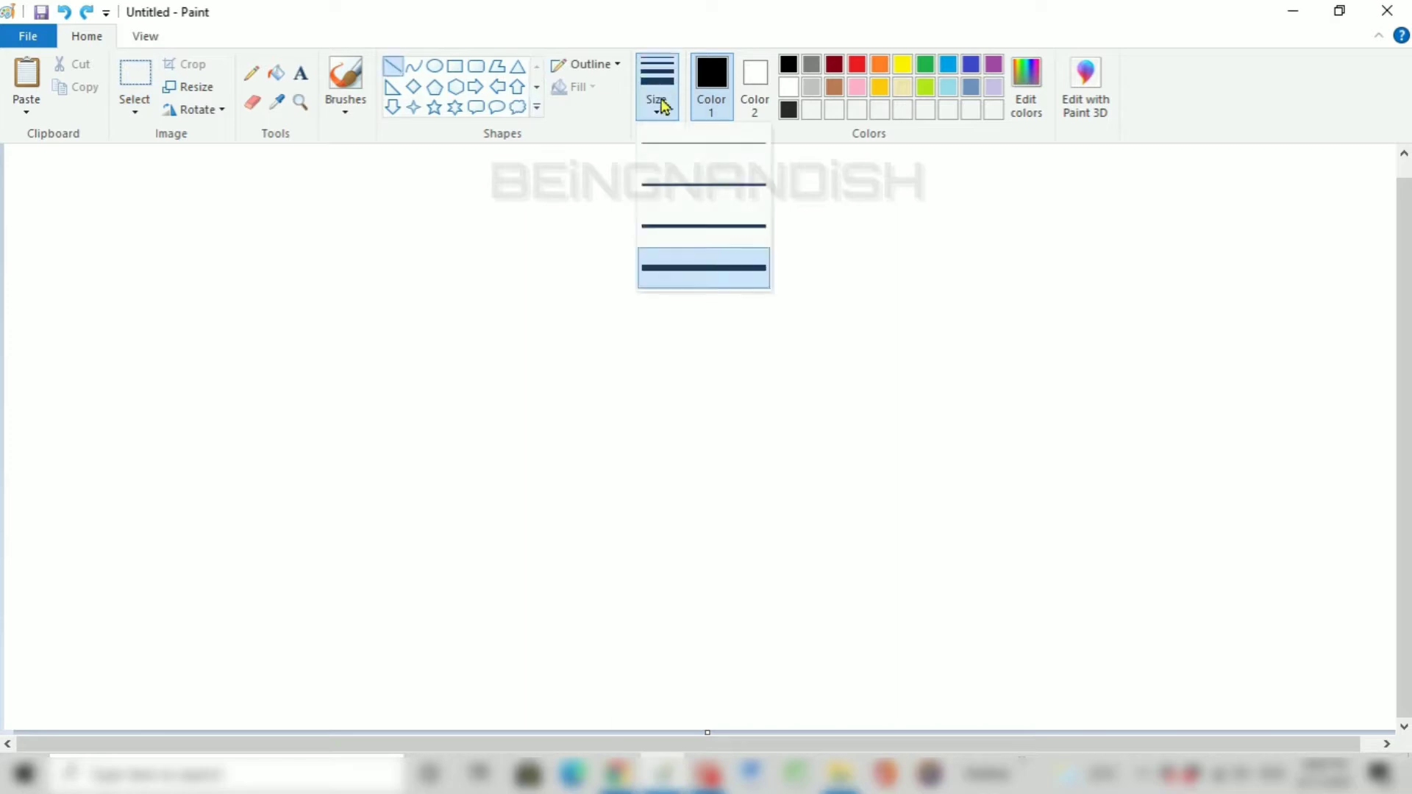
# Step: Draw a thick black horizontal ground line across the canvas and place the copied tyre picture above its left part
pyautogui.click(702, 272)
pyautogui.moveTo(23, 594)
pyautogui.mouseDown()
pyautogui.moveTo(1172, 696)
pyautogui.moveTo(1350, 699)
pyautogui.mouseUp()
pyautogui.click(28, 78)
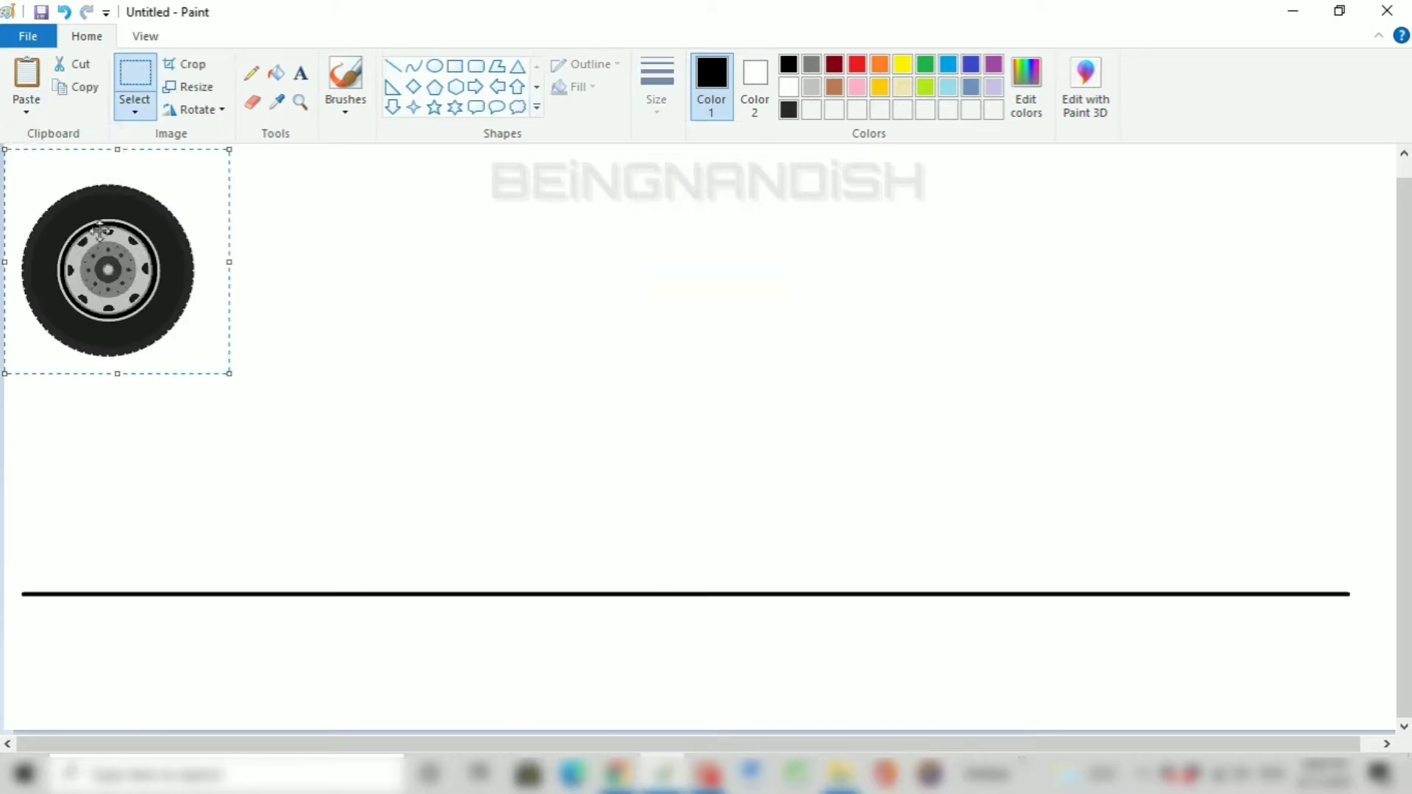
pyautogui.moveTo(110, 265); pyautogui.dragTo(400, 466)
# Step: Draw a circle with a thinner black outline slightly larger than the tyre and centre it around the tyre
pyautogui.click(145, 36)
pyautogui.click(26, 84)
pyautogui.click(86, 36)
pyautogui.hscroll(5, 630, 220)
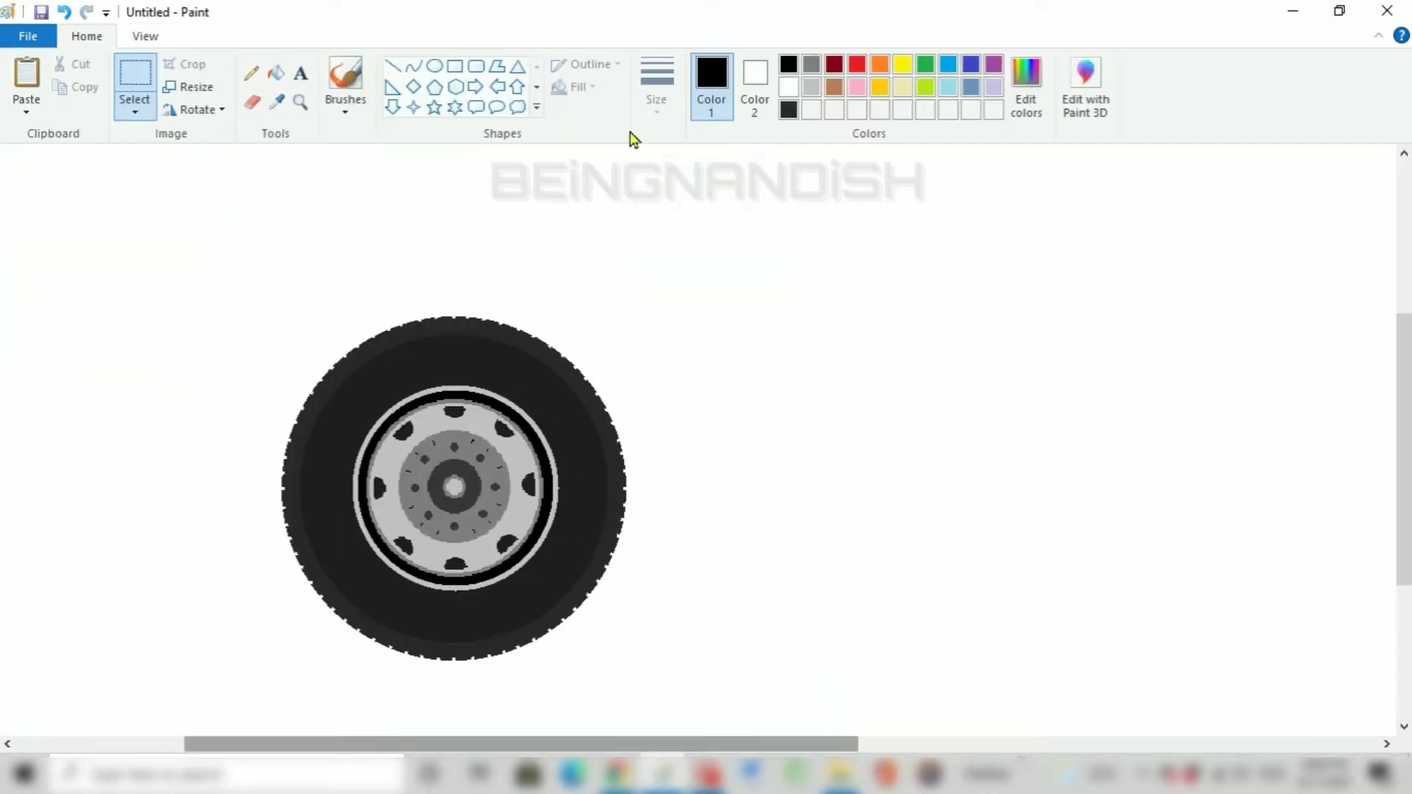
pyautogui.click(434, 66)
pyautogui.moveTo(269, 300); pyautogui.dragTo(624, 650)
pyautogui.moveTo(618, 726); pyautogui.dragTo(656, 728)
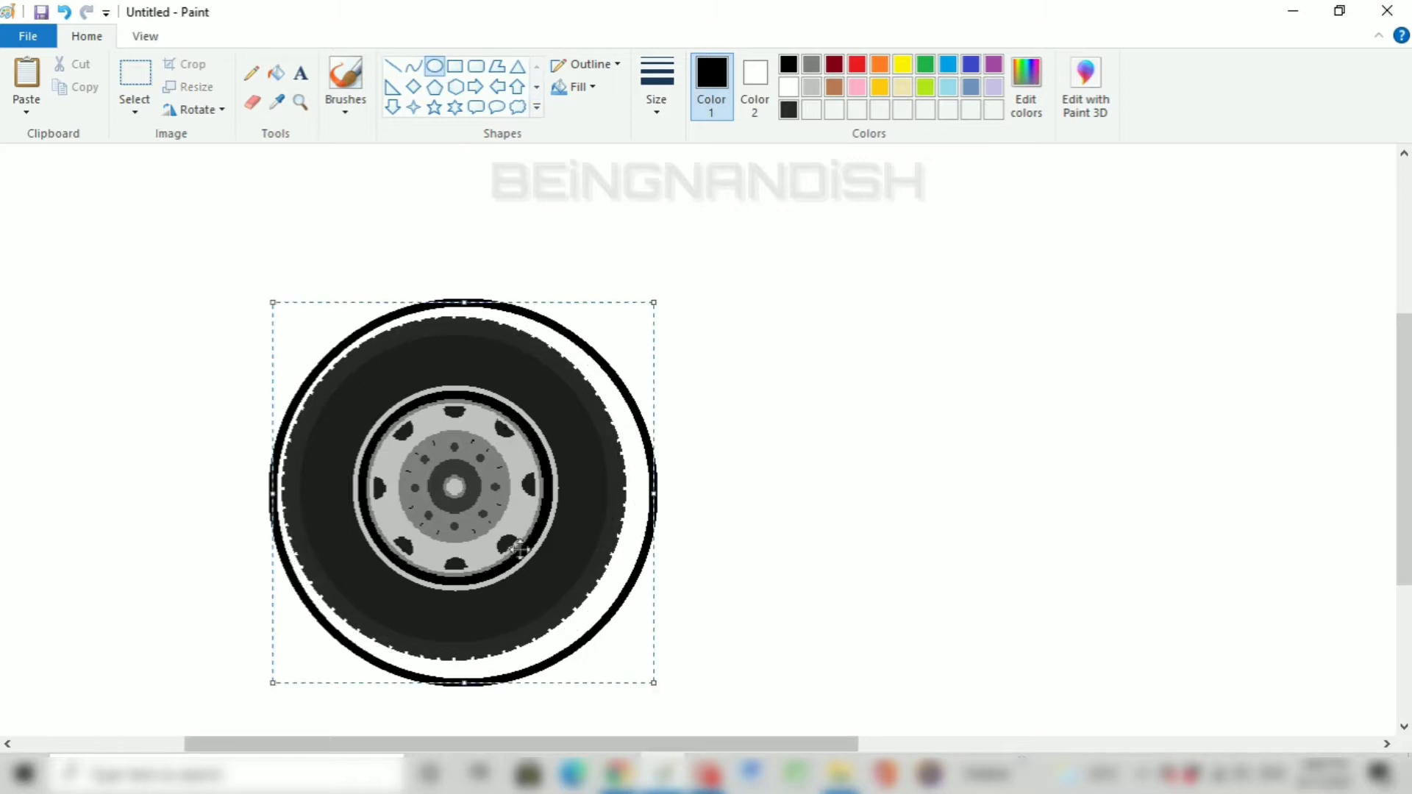
pyautogui.moveTo(463, 493); pyautogui.dragTo(457, 484)
pyautogui.click(657, 95)
pyautogui.click(671, 227)
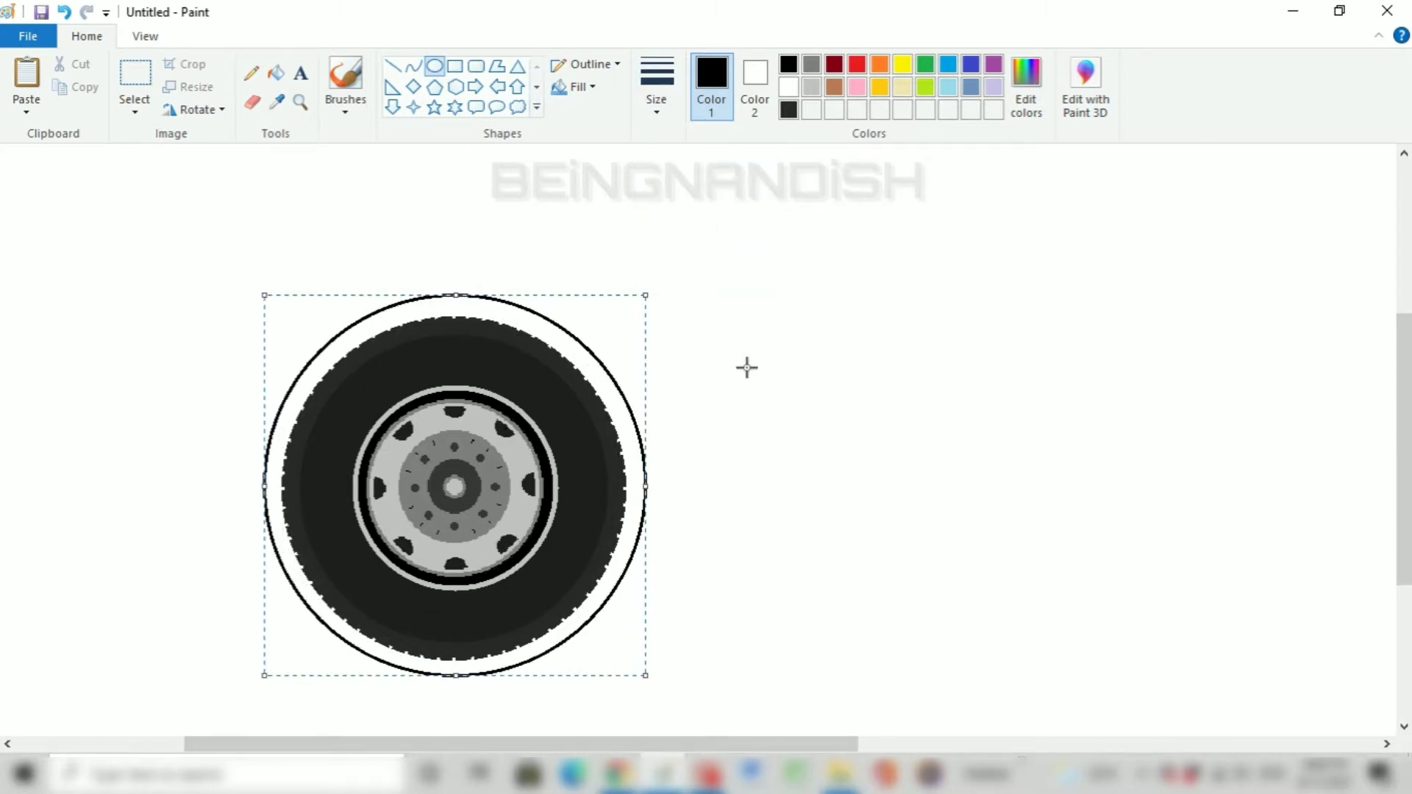
pyautogui.moveTo(454, 674); pyautogui.dragTo(455, 682)
pyautogui.click(754, 488)
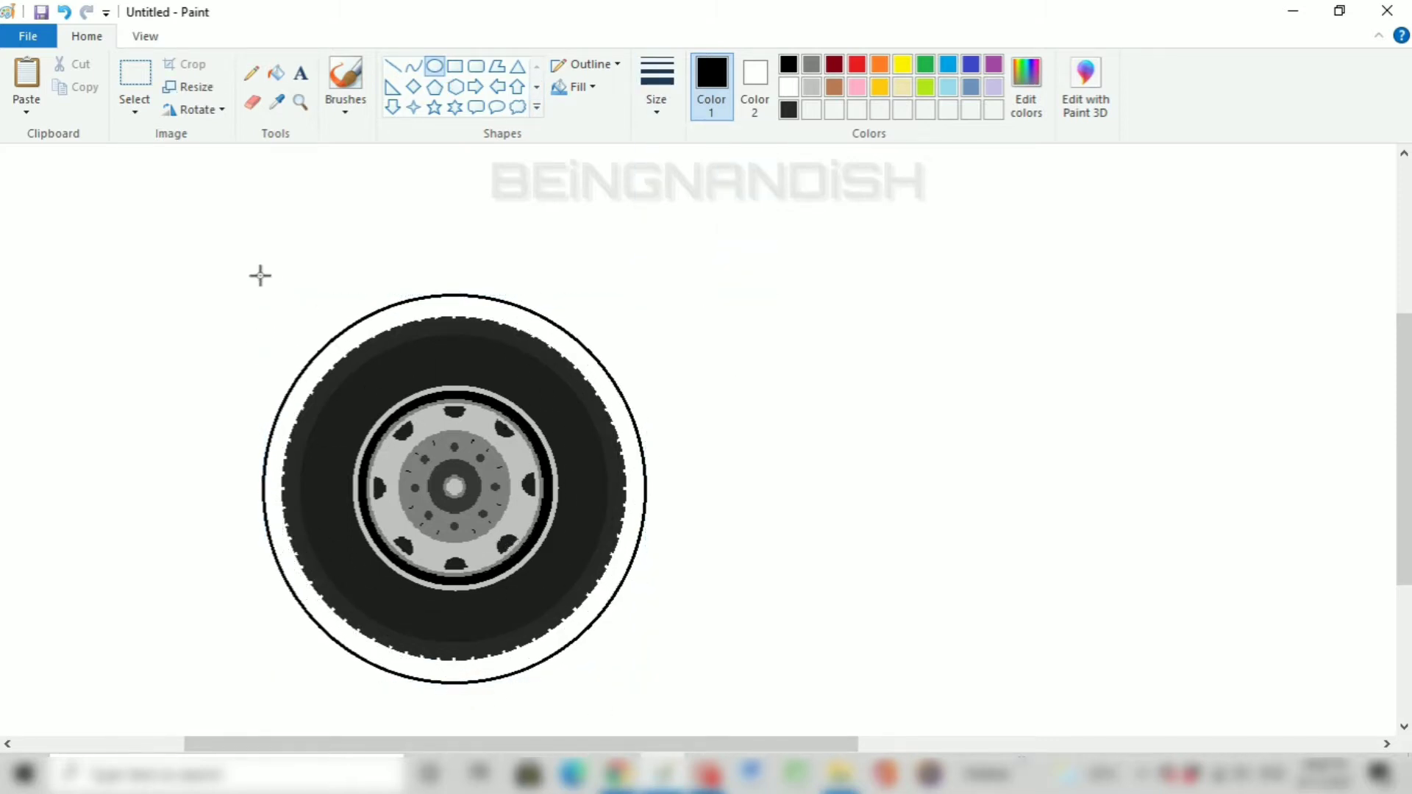
# Step: Draw a second, larger thin black circle concentric with the first one around the tyre
pyautogui.moveTo(238, 264)
pyautogui.mouseDown()
pyautogui.moveTo(687, 743)
pyautogui.moveTo(666, 694)
pyautogui.mouseUp()
pyautogui.moveTo(453, 694); pyautogui.dragTo(453, 709)
pyautogui.moveTo(667, 486); pyautogui.dragTo(678, 486)
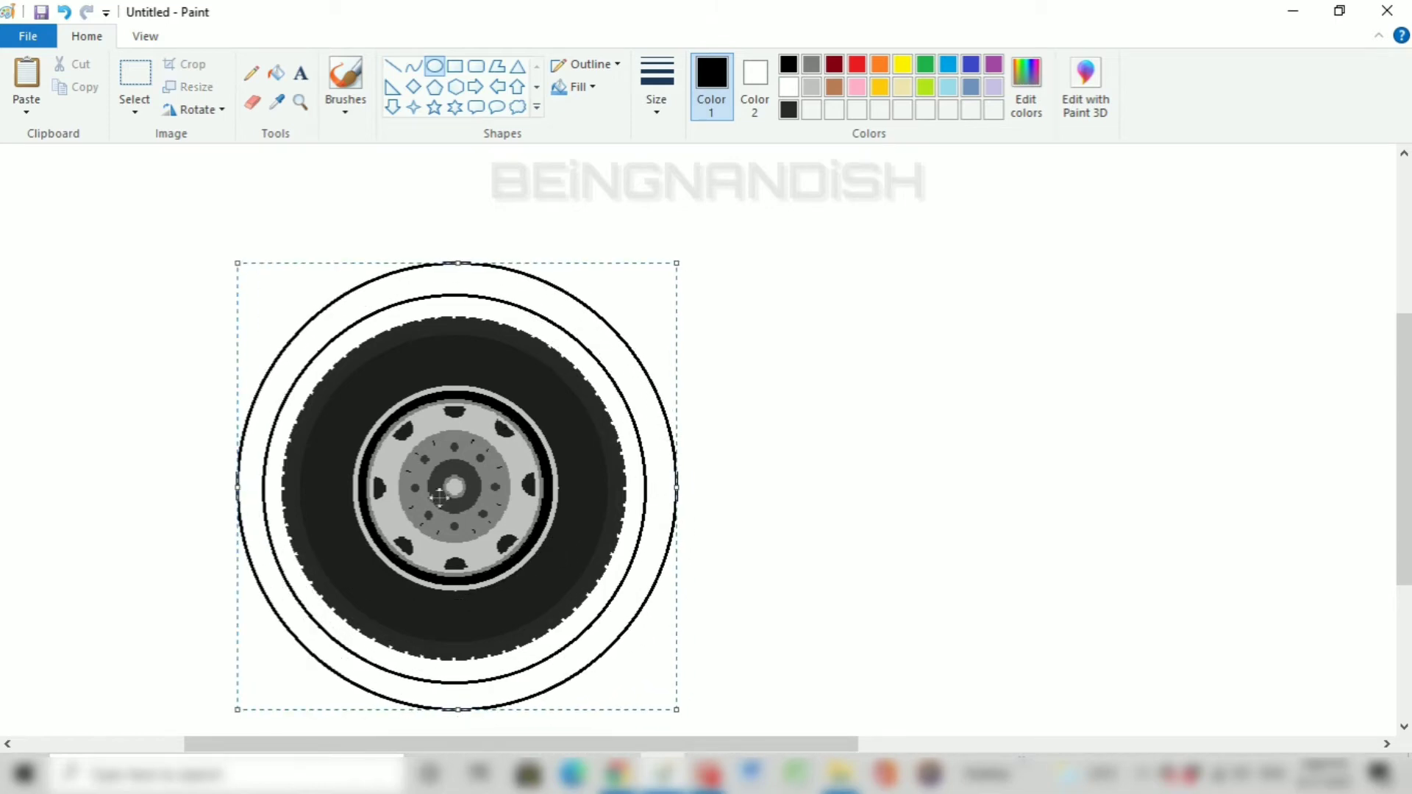
pyautogui.moveTo(418, 491); pyautogui.dragTo(415, 490)
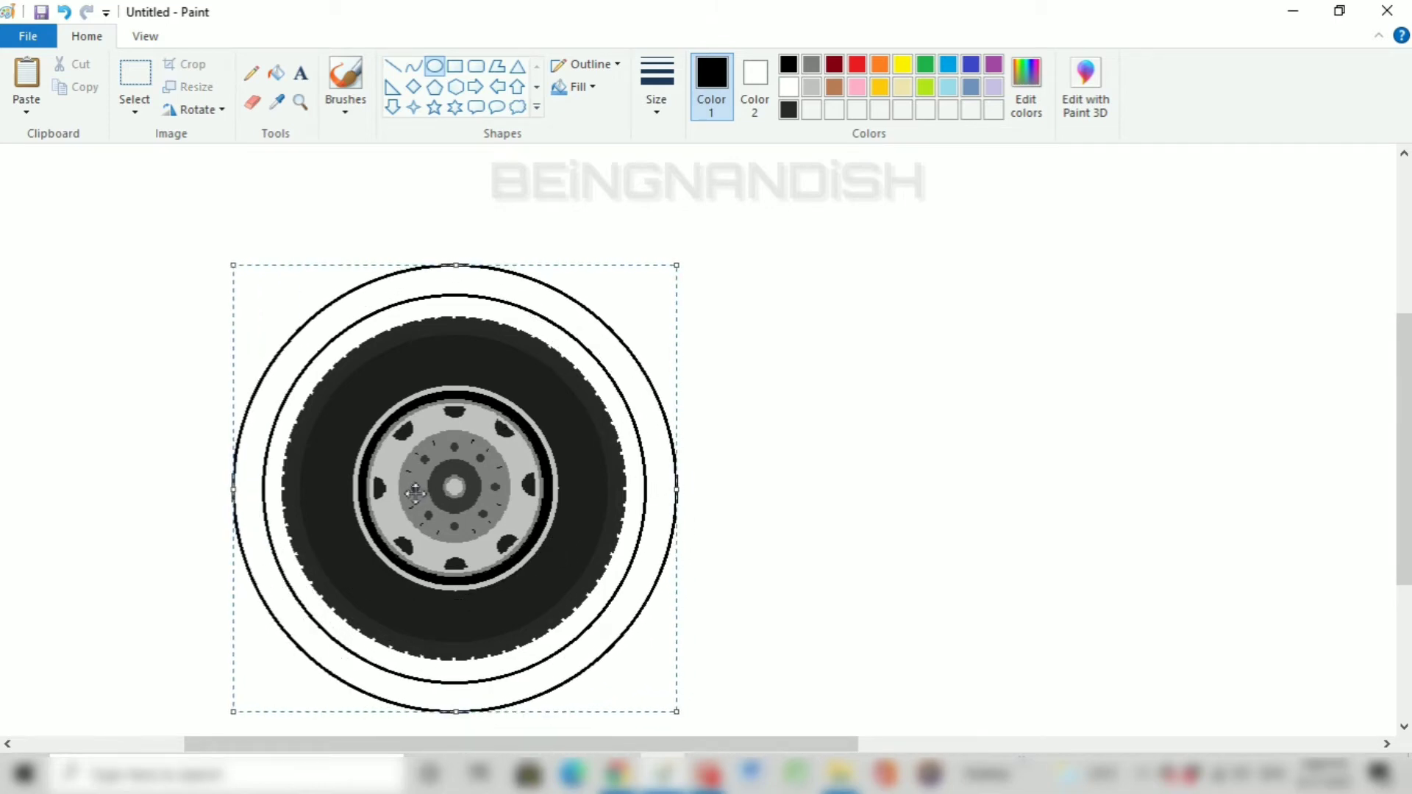
pyautogui.click(731, 431)
# Step: Erase the lower parts of both circles to leave wheel-arch curves, and add short horizontal lines at the arch ends
pyautogui.click(252, 102)
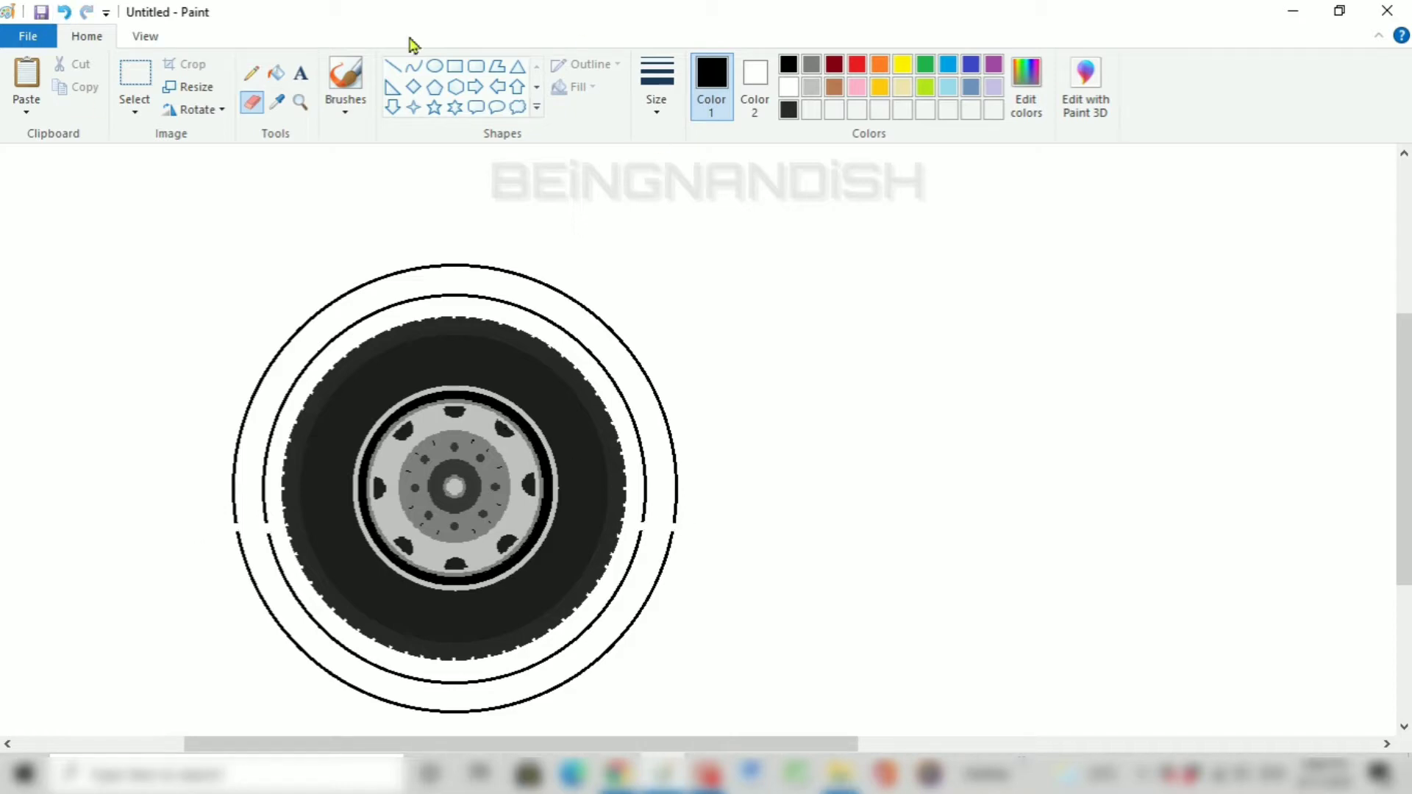
pyautogui.moveTo(265, 544); pyautogui.dragTo(681, 548)
pyautogui.click(394, 68)
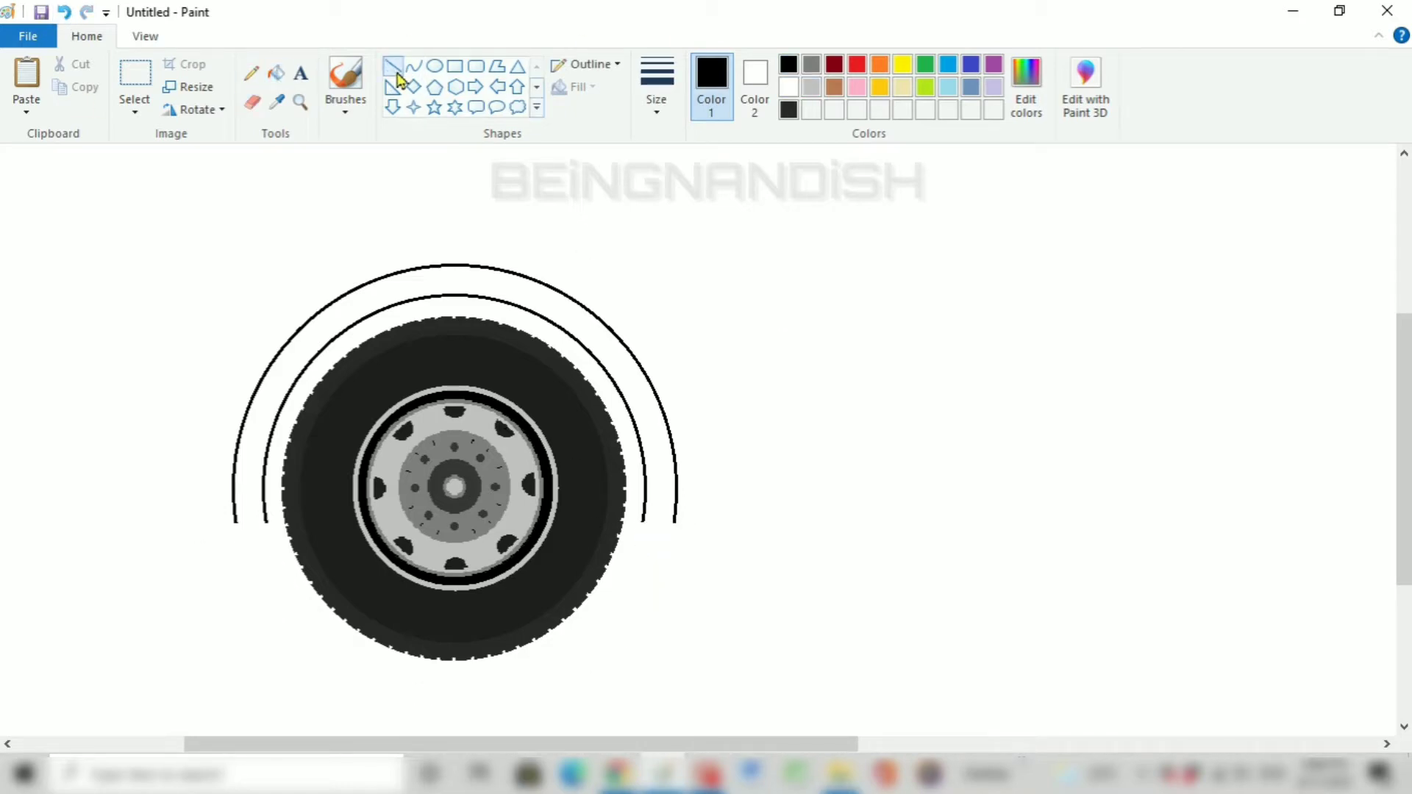
pyautogui.moveTo(265, 518); pyautogui.dragTo(643, 519)
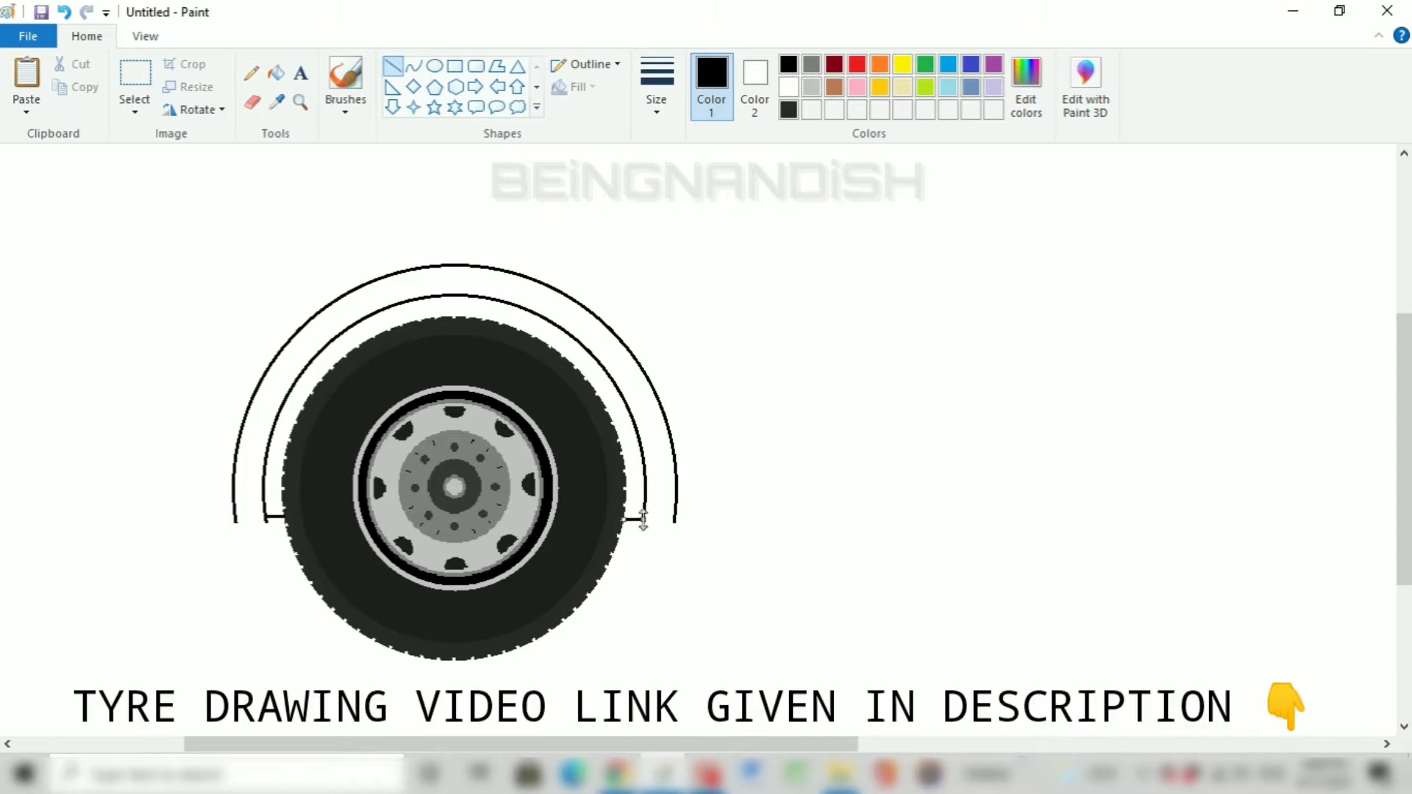
pyautogui.moveTo(234, 469)
pyautogui.mouseDown()
pyautogui.moveTo(270, 469)
pyautogui.moveTo(227, 504)
pyautogui.mouseUp()
pyautogui.click(253, 102)
# Step: Move the tyre with its wheel arch down and to the left so that it rests on the ground line
pyautogui.click(145, 36)
pyautogui.click(69, 87)
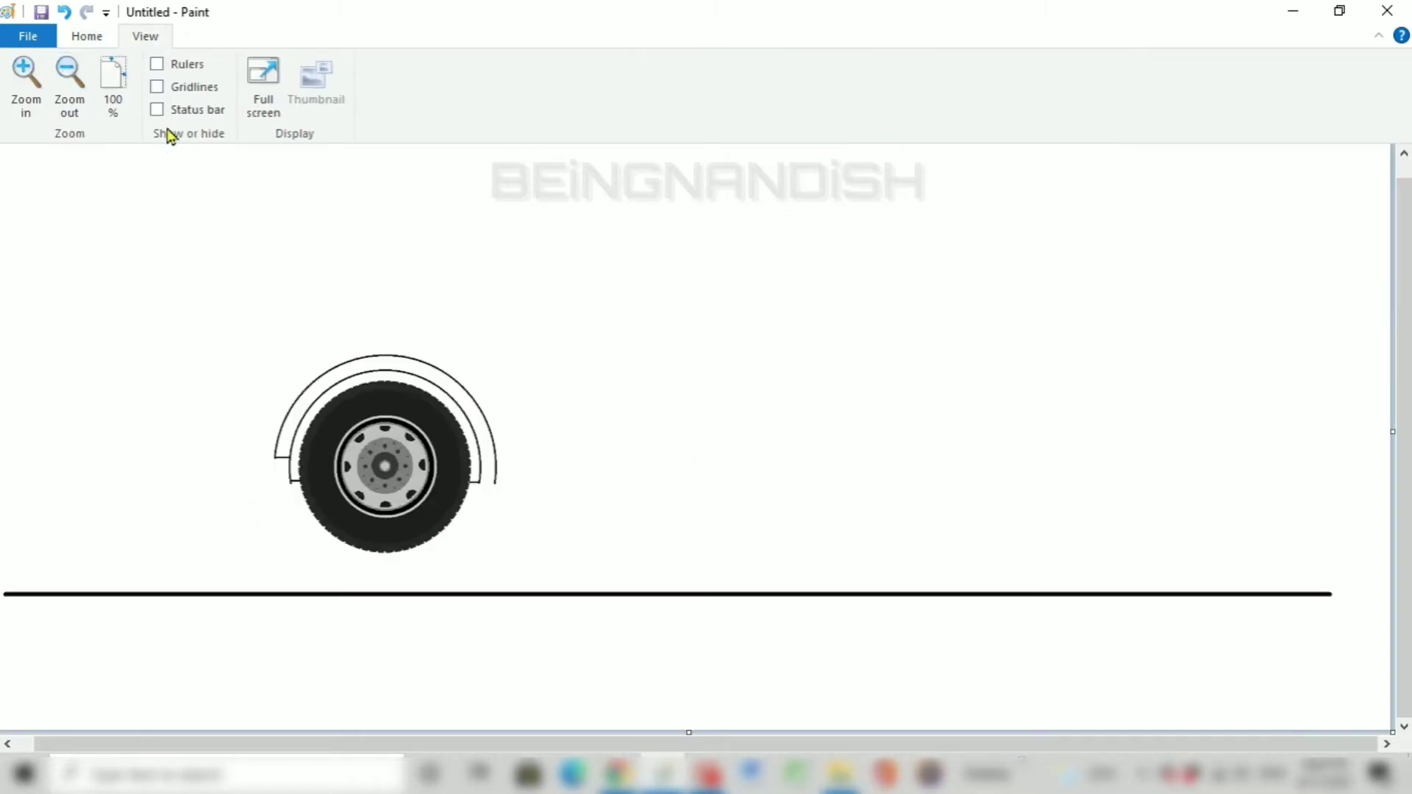
pyautogui.click(87, 36)
pyautogui.click(135, 74)
pyautogui.moveTo(240, 309)
pyautogui.mouseDown()
pyautogui.moveTo(482, 545)
pyautogui.moveTo(527, 552)
pyautogui.mouseUp()
pyautogui.rightClick(420, 471)
pyautogui.moveTo(405, 453); pyautogui.dragTo(297, 491)
# Step: Copy the tyre and arch to the right part of the ground line as the rear wheel and flip the copy horizontally
pyautogui.hotkey('ctrl', 'c')
pyautogui.hotkey('ctrl', 'v')
pyautogui.moveTo(151, 302)
pyautogui.mouseDown()
pyautogui.moveTo(331, 315)
pyautogui.moveTo(998, 504)
pyautogui.mouseUp()
pyautogui.scroll(1, 526, 357)
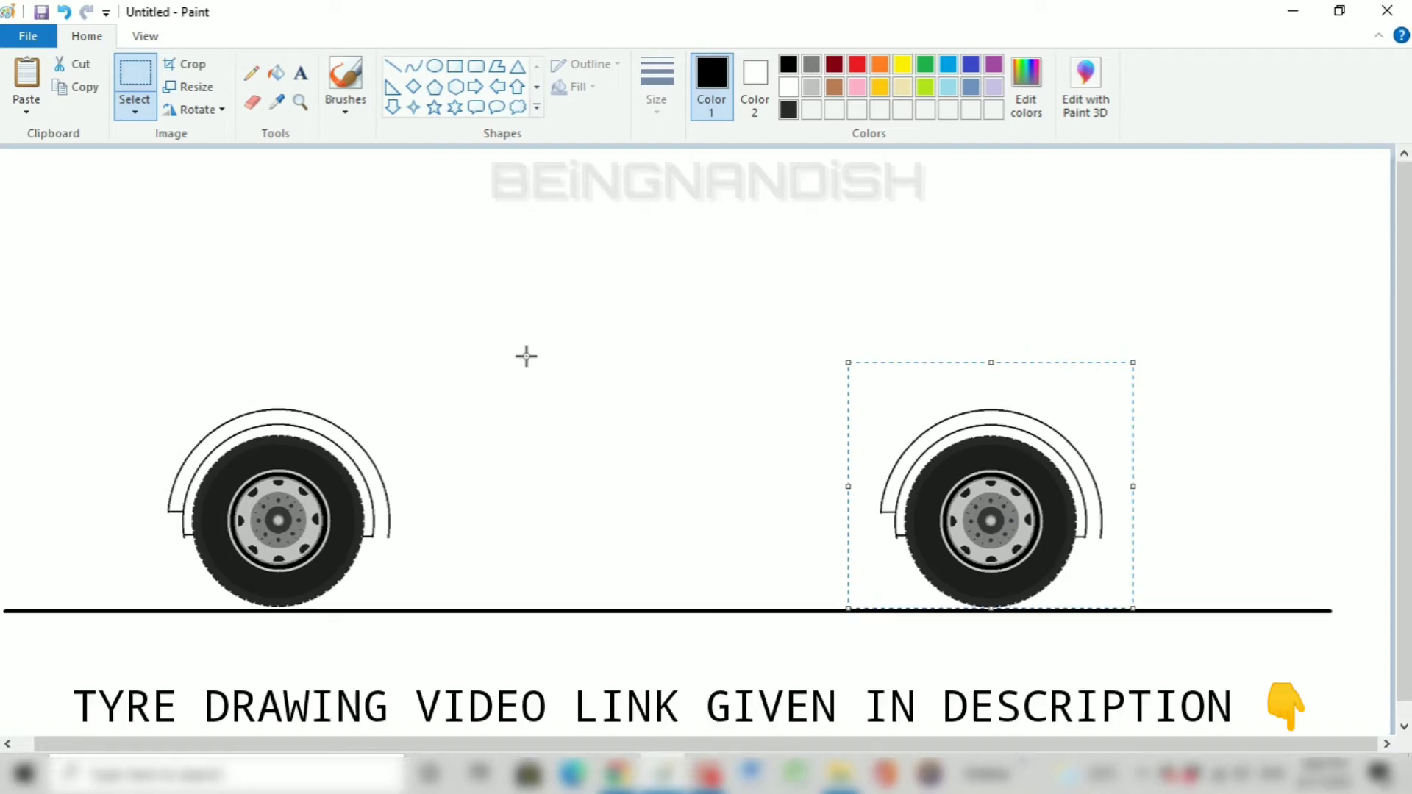
pyautogui.rightClick(953, 462)
pyautogui.moveTo(1004, 637)
pyautogui.click(1150, 730)
# Step: Draw the body outline with straight lines: sill between the wheels, stepped roof, vertical rear end and line to the rear arch
pyautogui.click(392, 67)
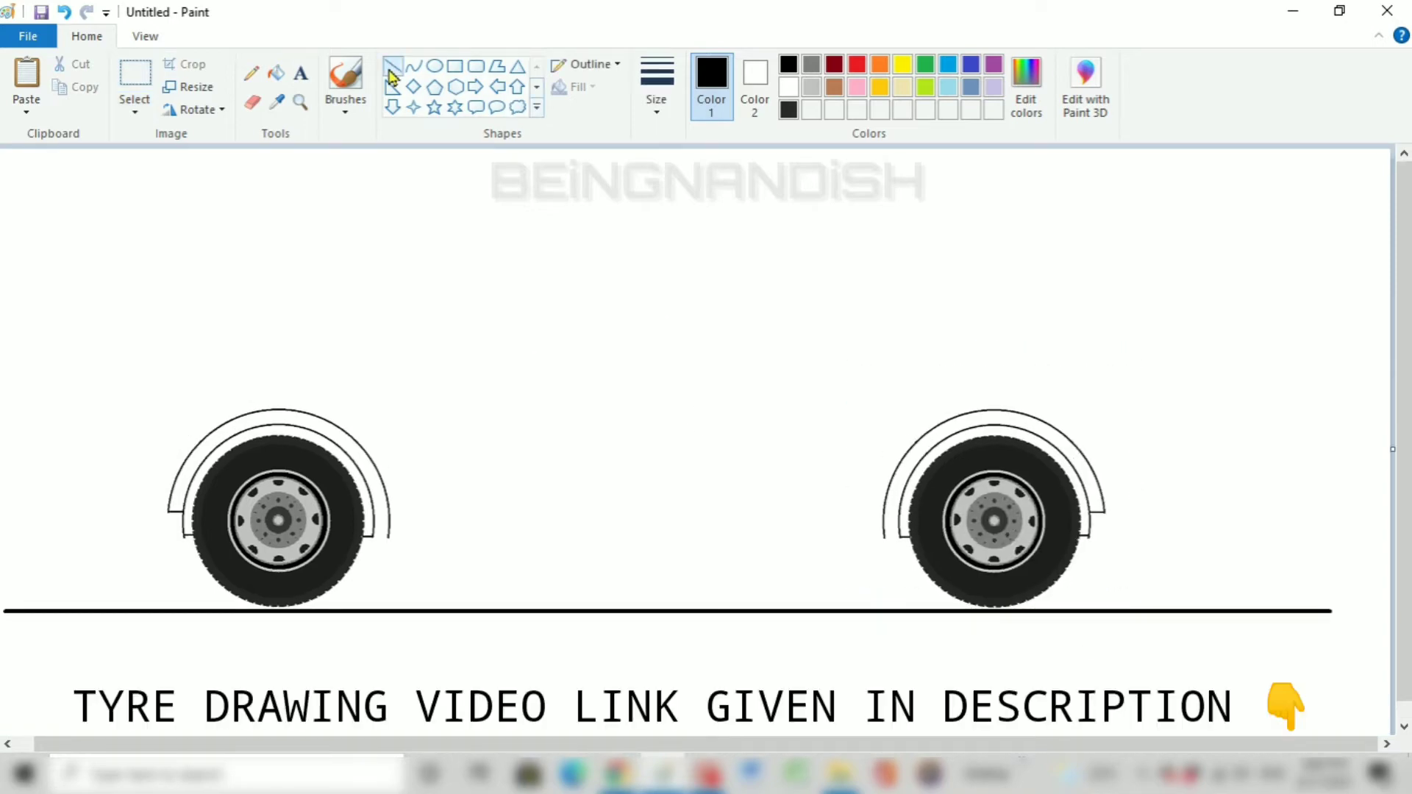
pyautogui.moveTo(373, 535); pyautogui.dragTo(899, 537)
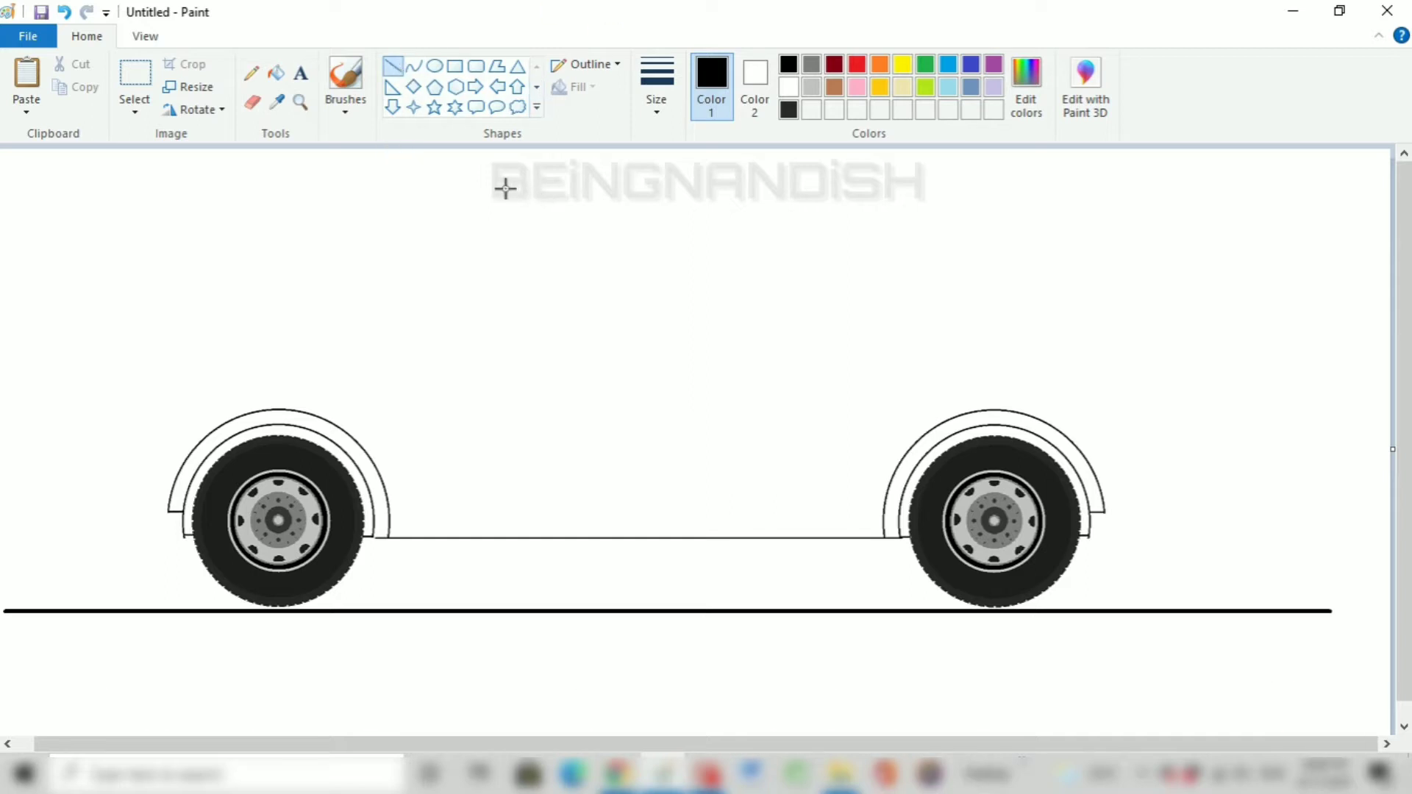
pyautogui.moveTo(517, 193)
pyautogui.mouseDown()
pyautogui.moveTo(1044, 194)
pyautogui.moveTo(983, 189)
pyautogui.moveTo(977, 175)
pyautogui.mouseUp()
pyautogui.moveTo(1188, 176); pyautogui.dragTo(1188, 366)
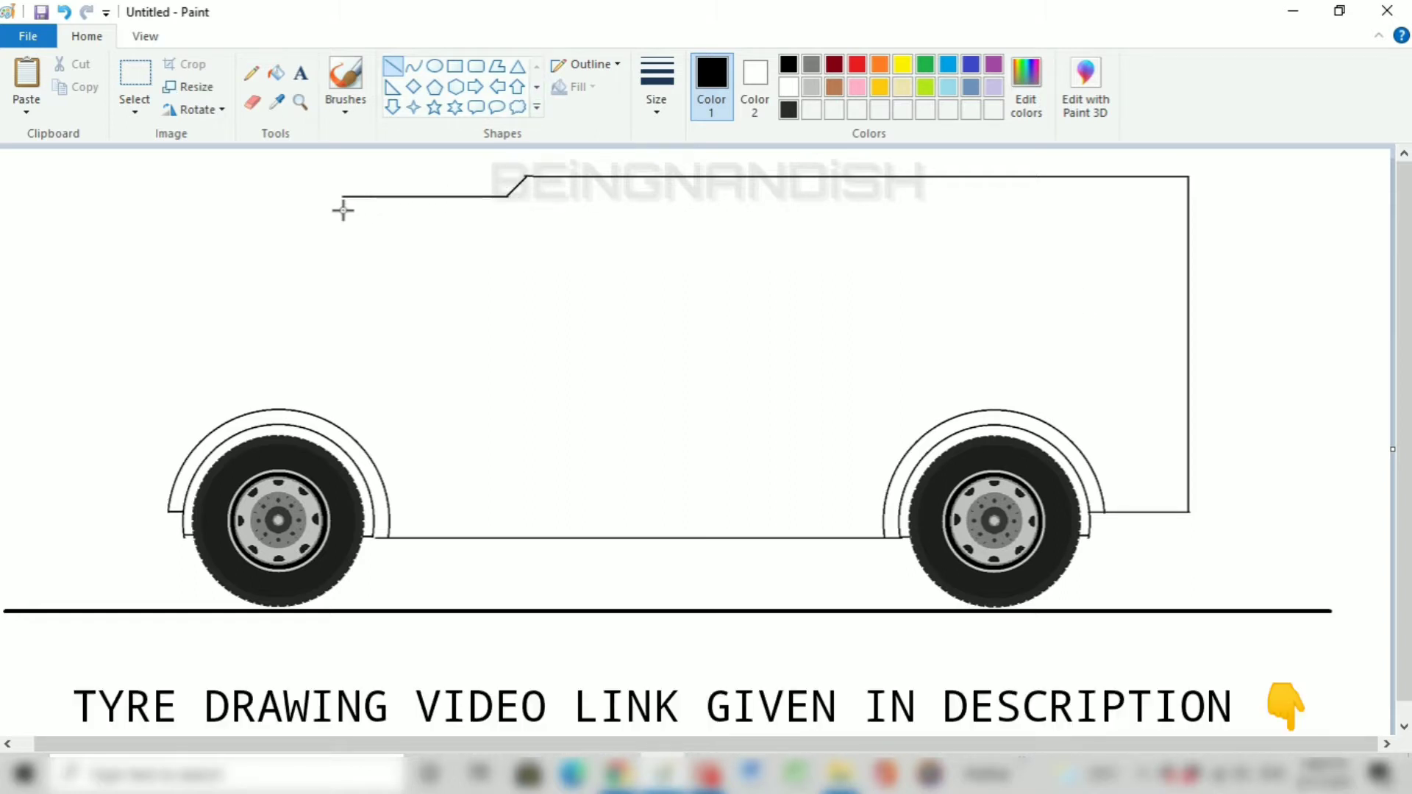
# Step: Move the front wheel and its arch left, and extend the sill line to meet the arch
pyautogui.click(135, 81)
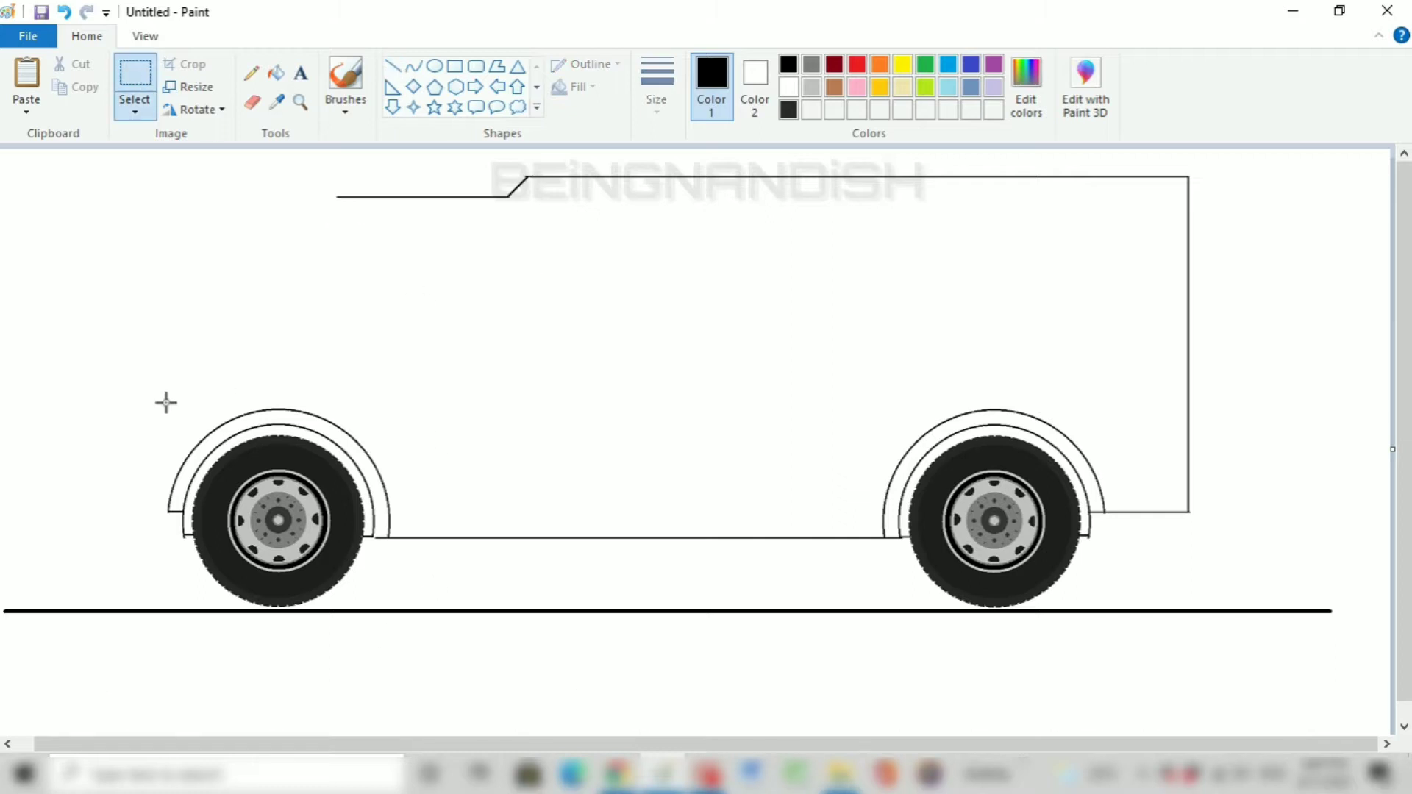
pyautogui.moveTo(159, 370); pyautogui.dragTo(421, 659)
pyautogui.click(134, 112)
pyautogui.click(139, 299)
pyautogui.click(145, 36)
pyautogui.click(25, 69)
pyautogui.click(86, 36)
pyautogui.moveTo(245, 167); pyautogui.dragTo(804, 671)
pyautogui.moveTo(771, 574); pyautogui.dragTo(713, 574)
pyautogui.click(393, 66)
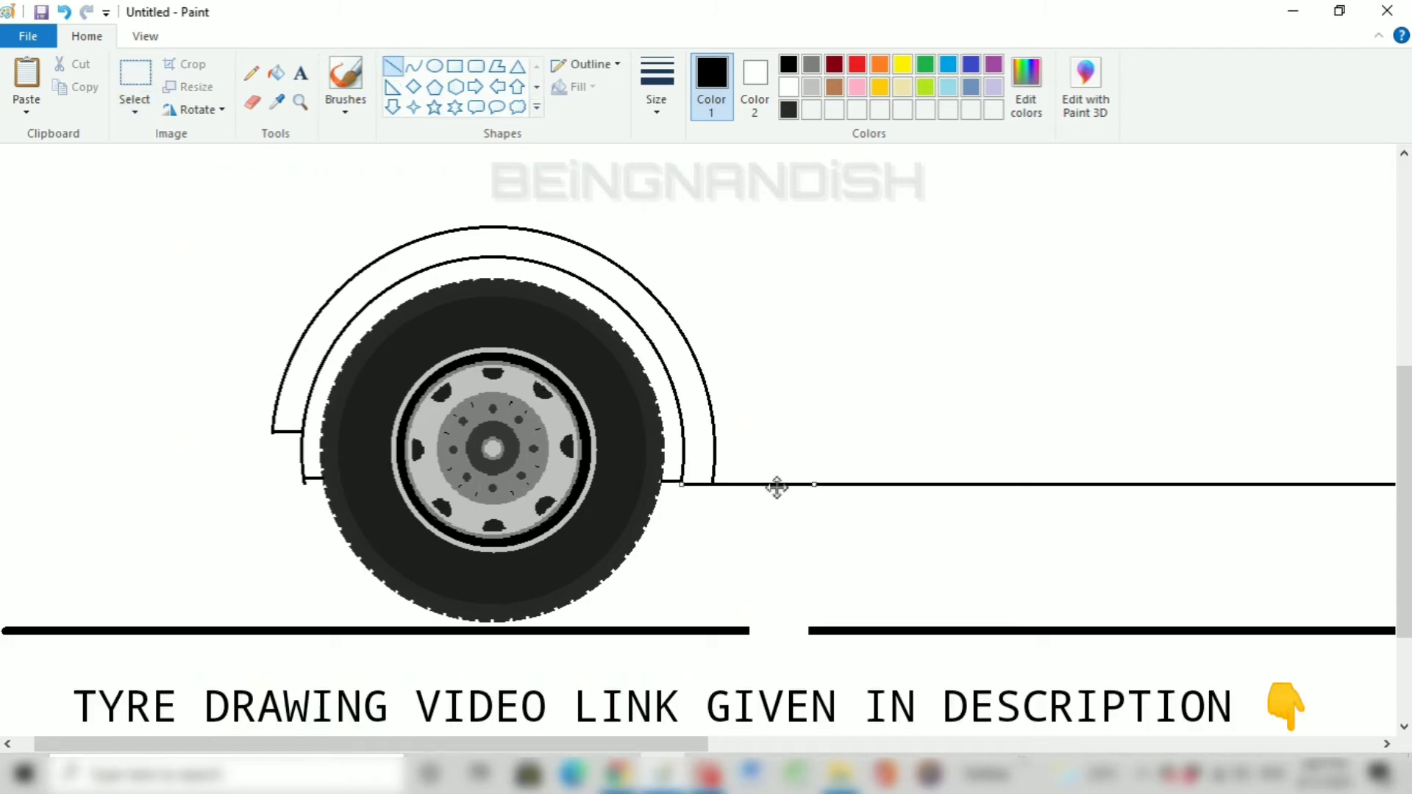
pyautogui.click(145, 36)
pyautogui.click(82, 76)
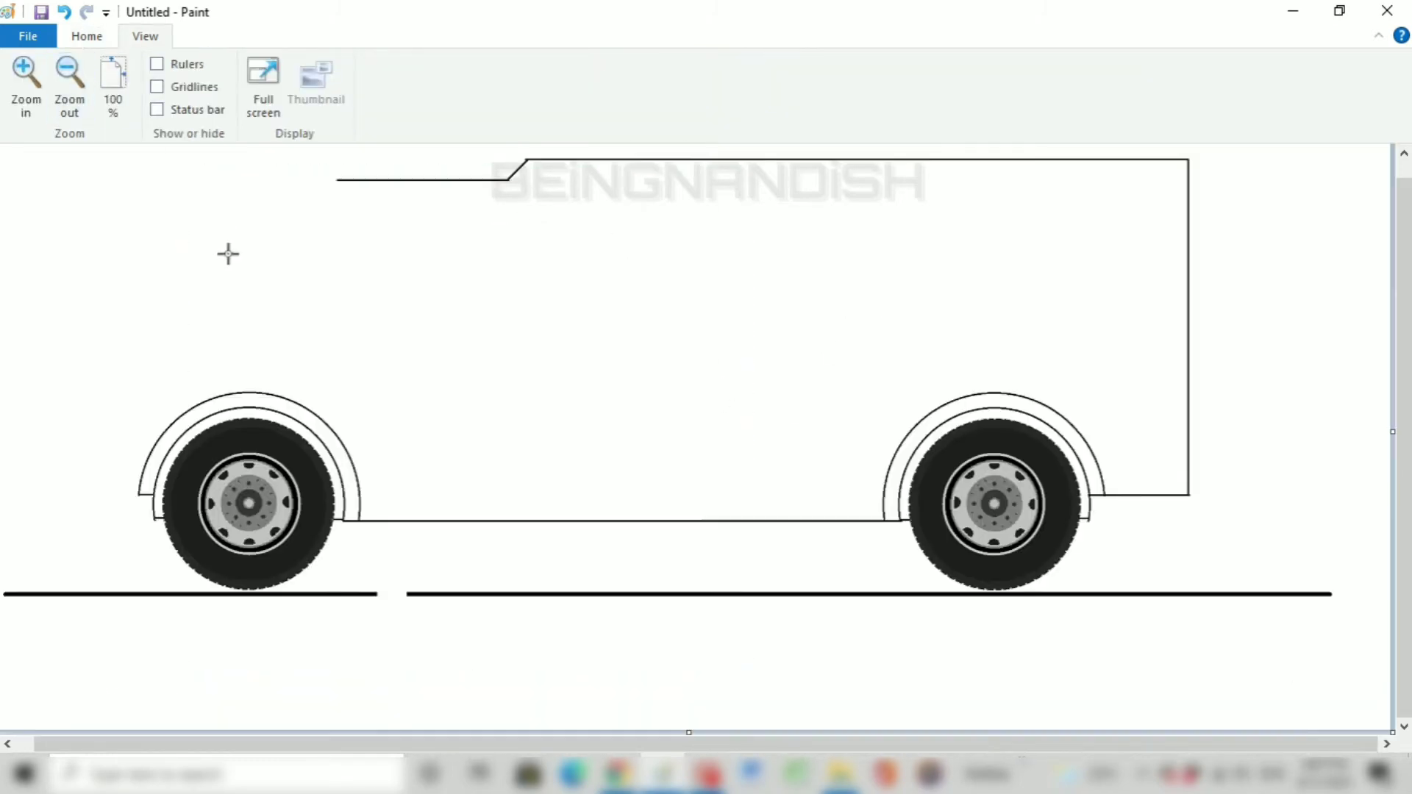
# Step: Shift the front wheel and its arch slightly further left and clean up the joint with the sill
pyautogui.click(28, 92)
pyautogui.click(87, 38)
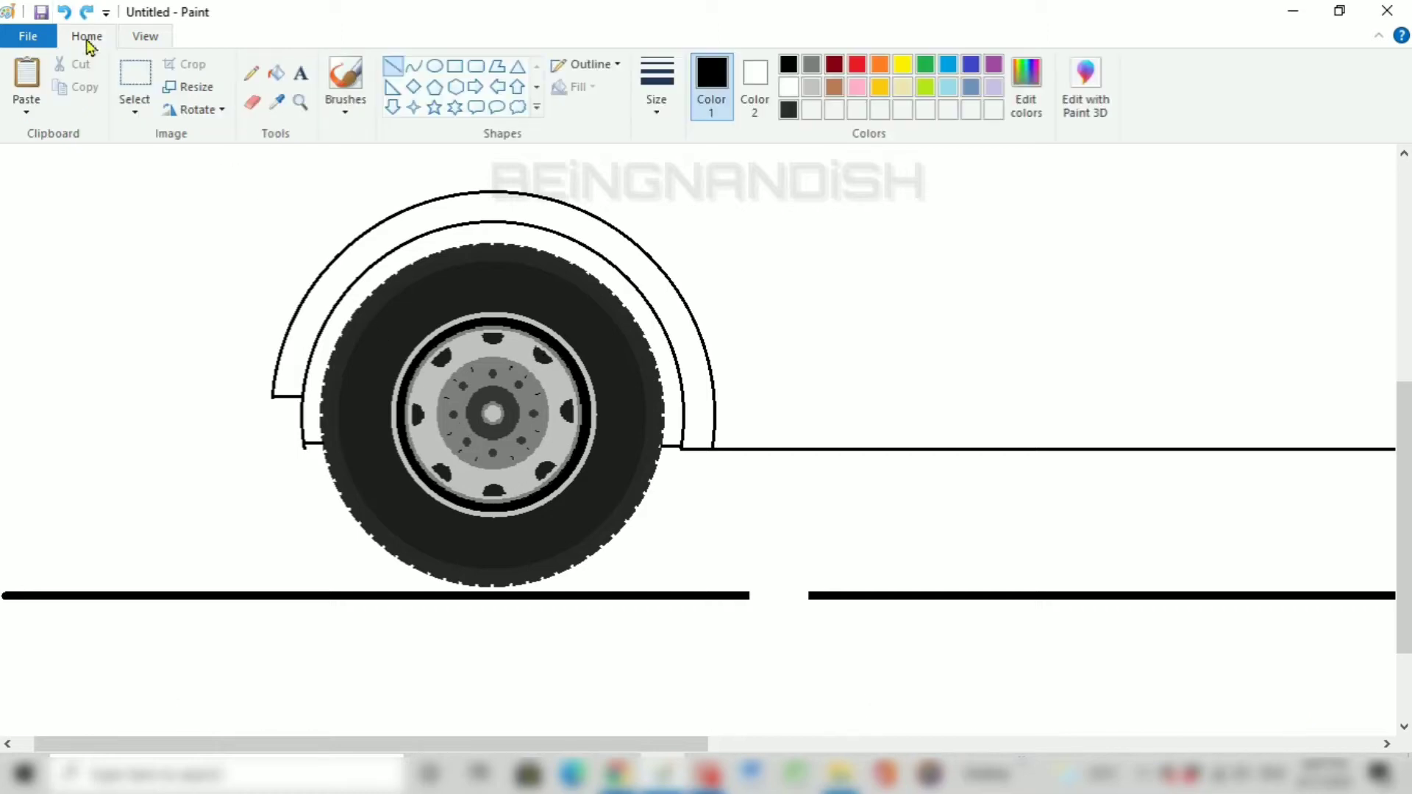
pyautogui.click(135, 73)
pyautogui.moveTo(247, 174); pyautogui.dragTo(741, 698)
pyautogui.moveTo(730, 572); pyautogui.dragTo(706, 571)
pyautogui.click(252, 103)
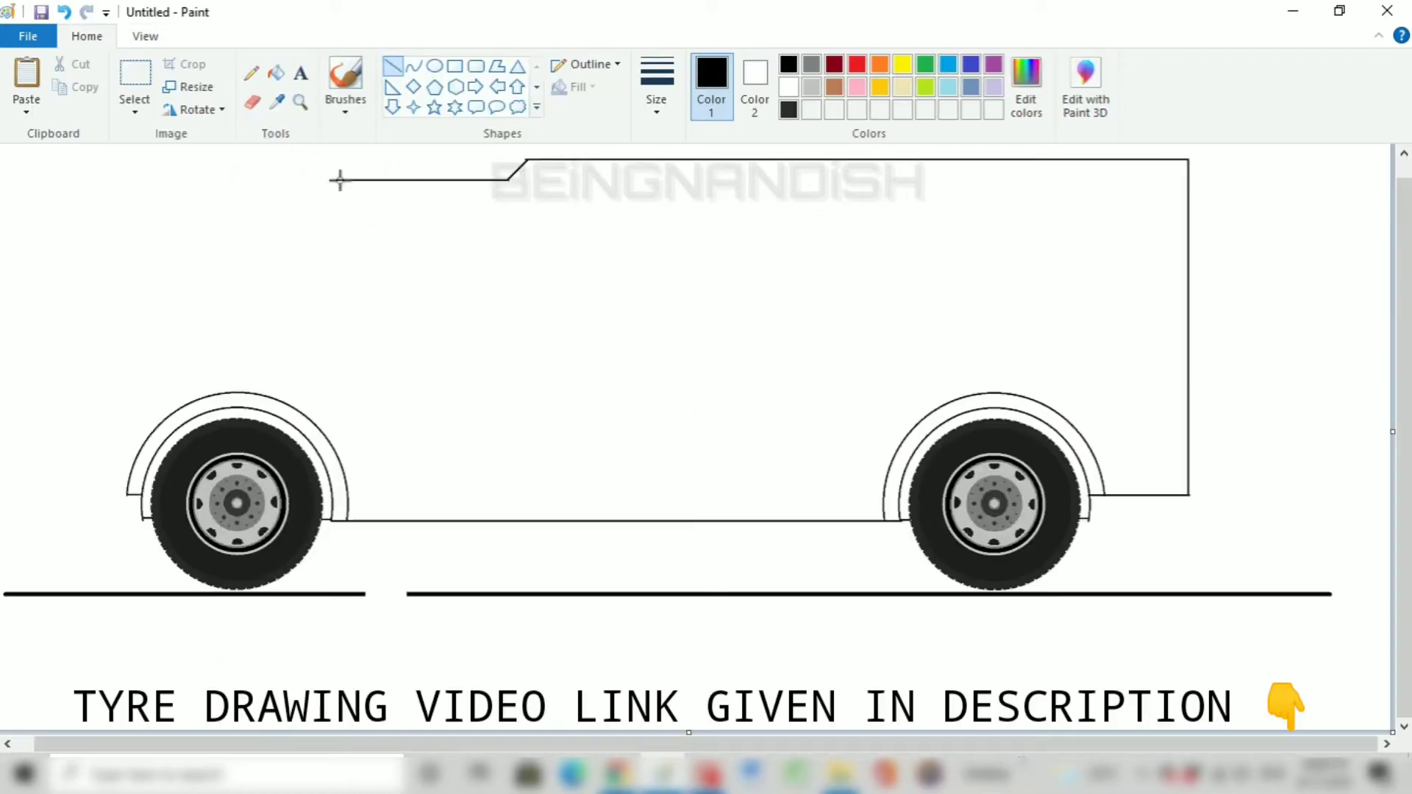
# Step: Draw the slanted windscreen line down from the roof's front end and a gently sloping bonnet line forward from its base
pyautogui.moveTo(339, 180); pyautogui.dragTo(299, 298)
pyautogui.scroll(1, 466, 308)
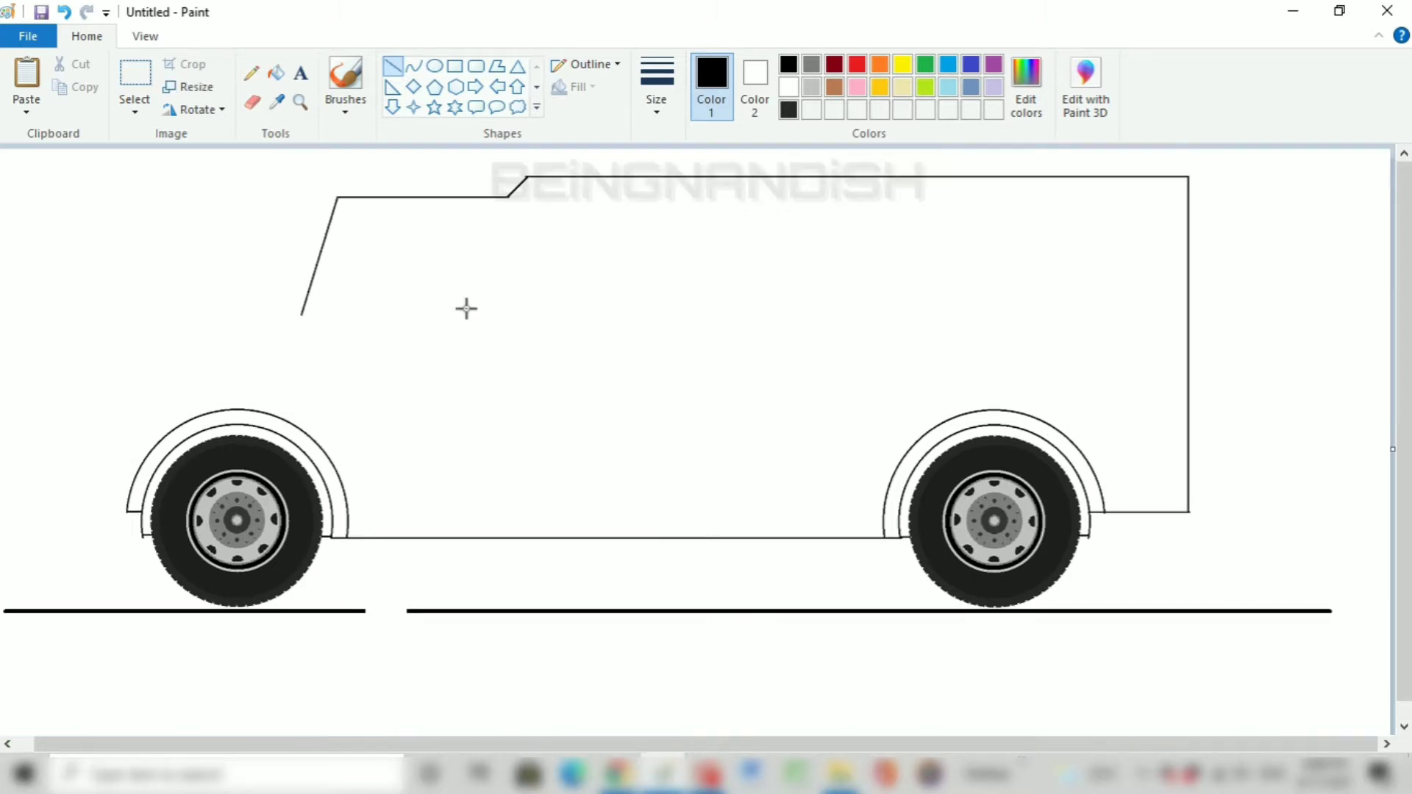
pyautogui.moveTo(302, 316); pyautogui.dragTo(193, 330)
# Step: Draw a narrow visor strip above the lower front roof section, closed at the windscreen end by short lines
pyautogui.click(145, 36)
pyautogui.click(25, 78)
pyautogui.click(86, 36)
pyautogui.click(414, 67)
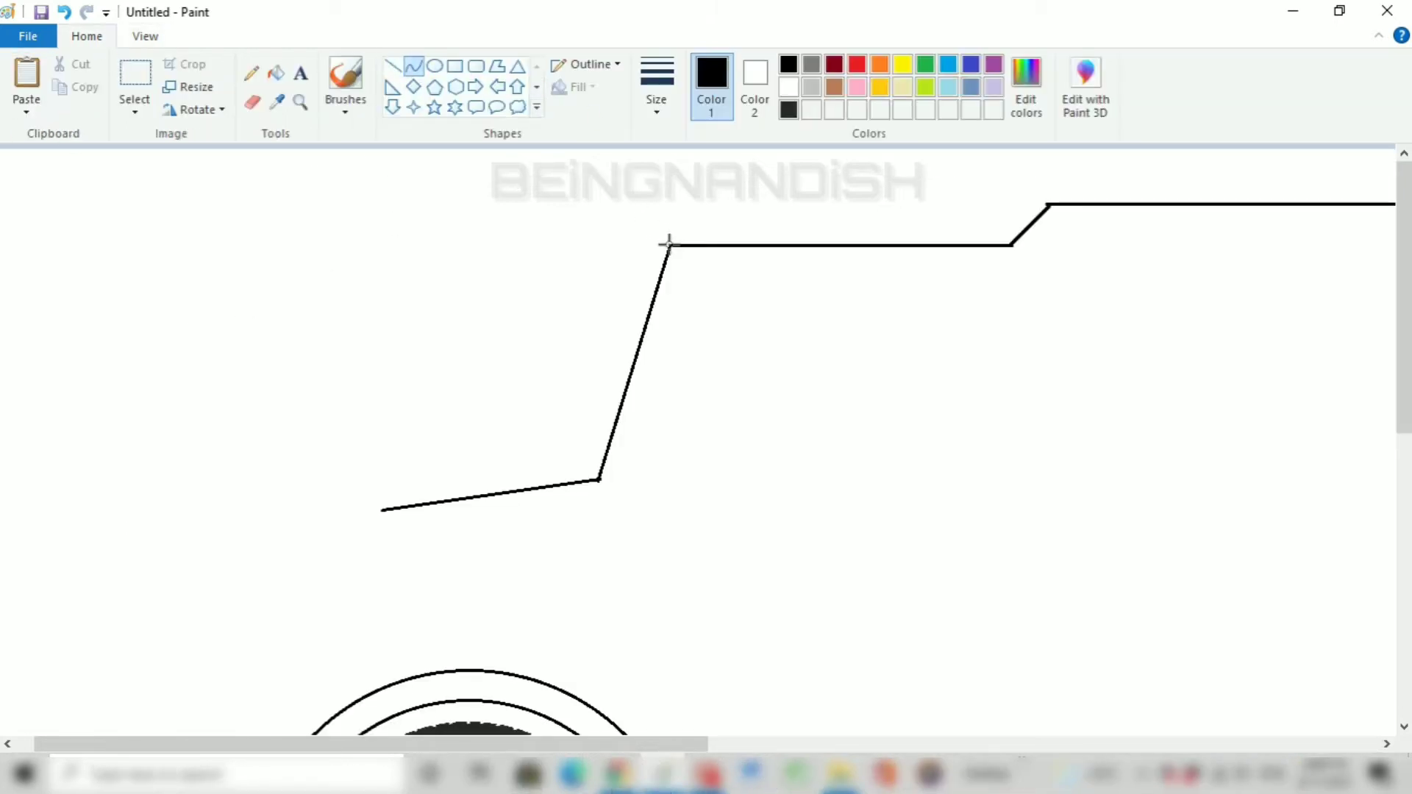
pyautogui.click(393, 66)
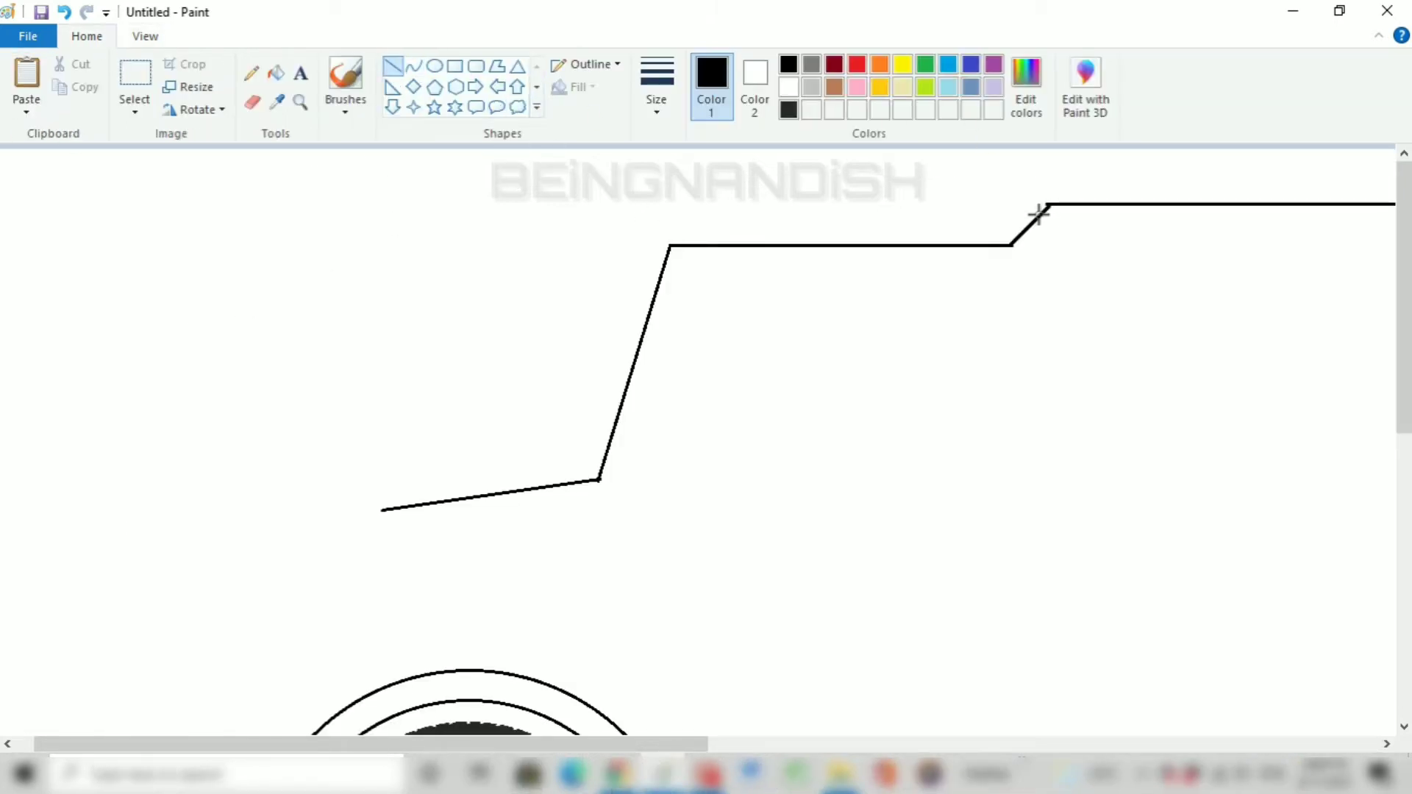
pyautogui.moveTo(1047, 207); pyautogui.dragTo(645, 218)
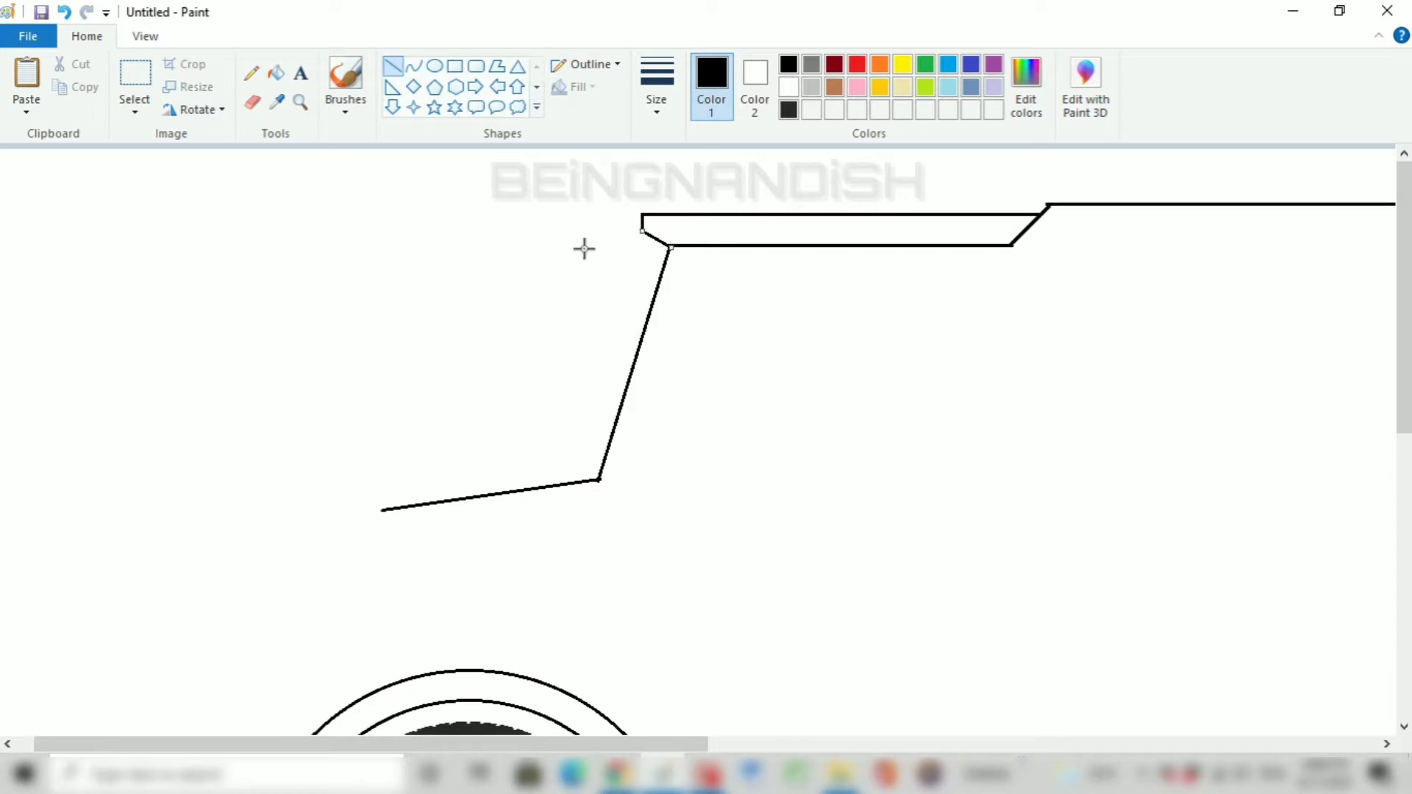
# Step: Extend the bonnet with a downward curve and draw a slightly bowed nose line down from its tip
pyautogui.scroll(-3, 584, 248)
pyautogui.click(413, 66)
pyautogui.moveTo(382, 363); pyautogui.dragTo(196, 432)
pyautogui.moveTo(296, 395)
pyautogui.mouseDown()
pyautogui.moveTo(296, 375)
pyautogui.moveTo(246, 387)
pyautogui.moveTo(272, 387)
pyautogui.mouseUp()
pyautogui.scroll(-3, 309, 280)
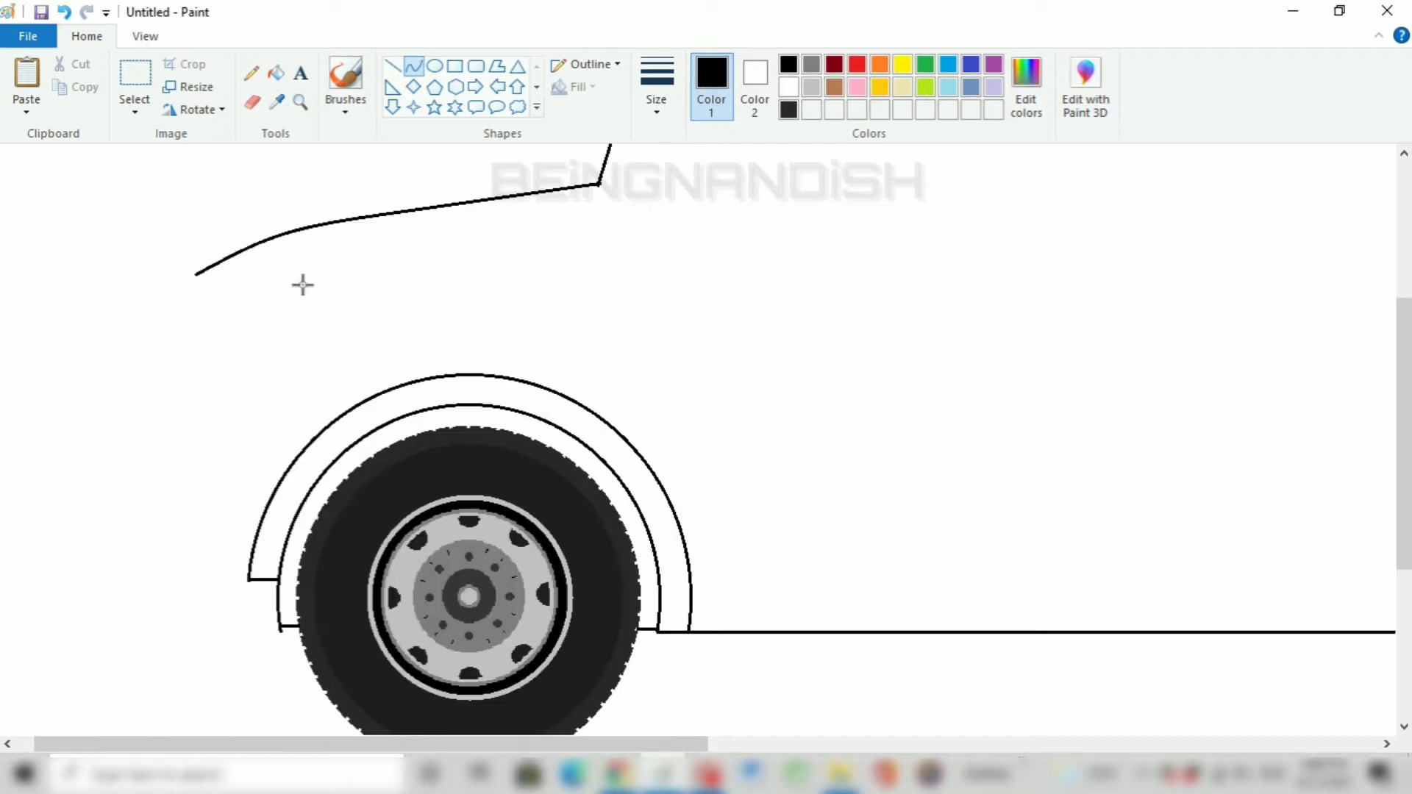
pyautogui.moveTo(195, 276); pyautogui.dragTo(173, 495)
pyautogui.moveTo(180, 346)
pyautogui.mouseDown()
pyautogui.moveTo(183, 324)
pyautogui.moveTo(173, 386)
pyautogui.mouseUp()
# Step: Draw the front bumper outline with rounded corners from the nose's base around to the front wheel arch
pyautogui.scroll(-3, 318, 315)
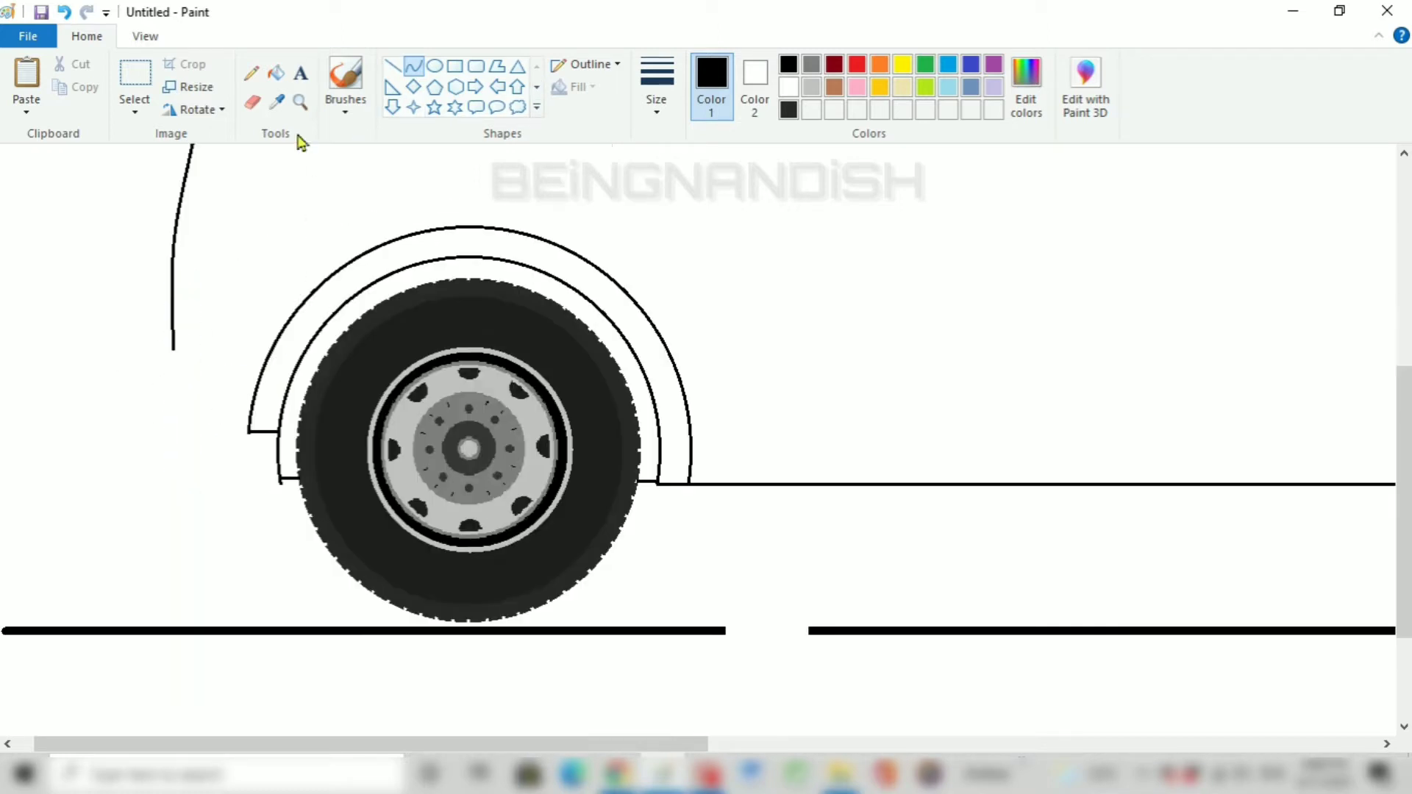
pyautogui.click(393, 66)
pyautogui.click(413, 66)
pyautogui.moveTo(144, 353)
pyautogui.mouseDown()
pyautogui.moveTo(125, 346)
pyautogui.moveTo(126, 391)
pyautogui.moveTo(220, 466)
pyautogui.moveTo(136, 450)
pyautogui.moveTo(167, 473)
pyautogui.moveTo(258, 479)
pyautogui.mouseUp()
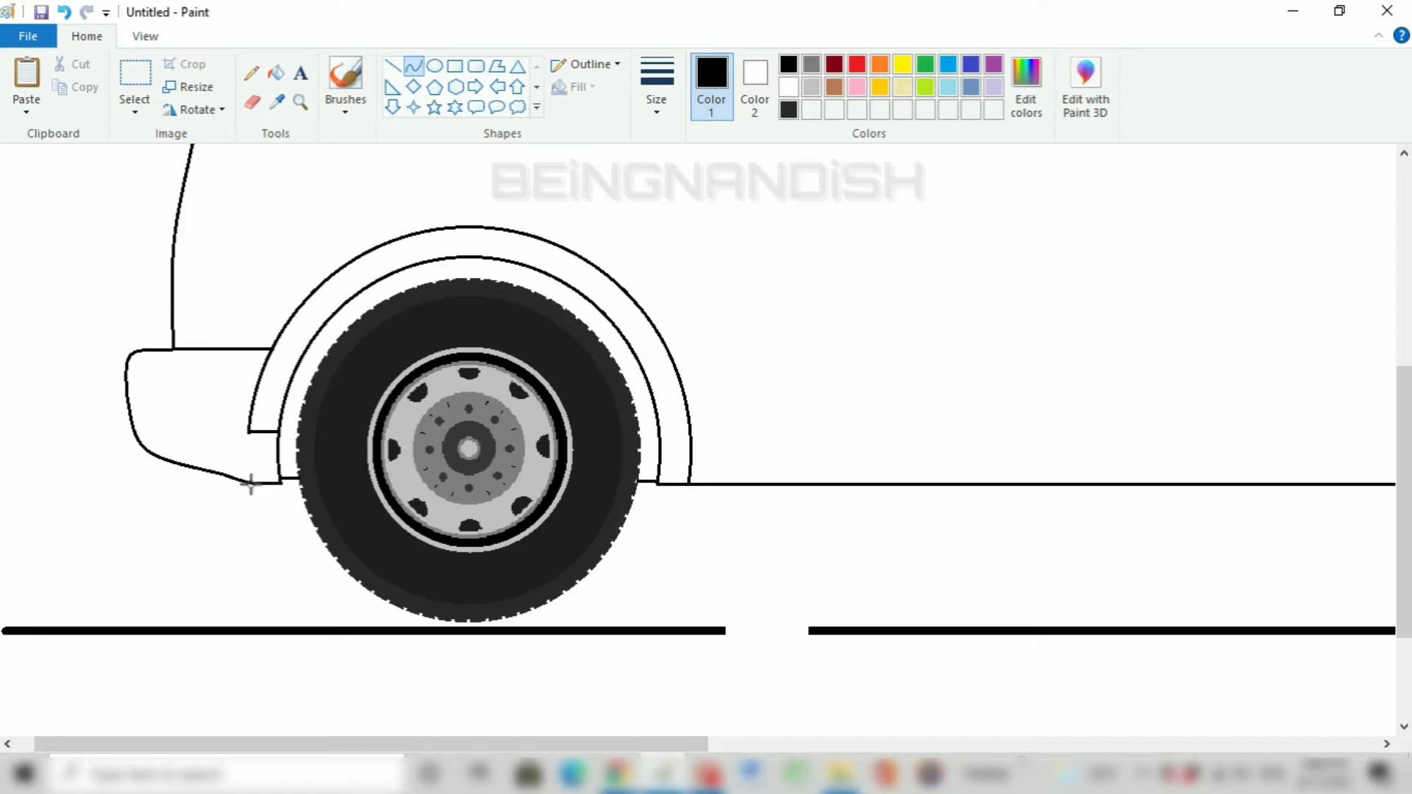
# Step: Draw the inner curved edge of the front guard just ahead of the nose line and adjust its size
pyautogui.scroll(2, 278, 330)
pyautogui.moveTo(147, 285)
pyautogui.mouseDown()
pyautogui.moveTo(113, 412)
pyautogui.moveTo(122, 482)
pyautogui.mouseUp()
pyautogui.moveTo(122, 390)
pyautogui.mouseDown()
pyautogui.moveTo(117, 347)
pyautogui.moveTo(154, 373)
pyautogui.moveTo(124, 386)
pyautogui.mouseUp()
pyautogui.click(118, 337)
pyautogui.moveTo(157, 285); pyautogui.dragTo(157, 278)
pyautogui.moveTo(125, 382); pyautogui.dragTo(129, 382)
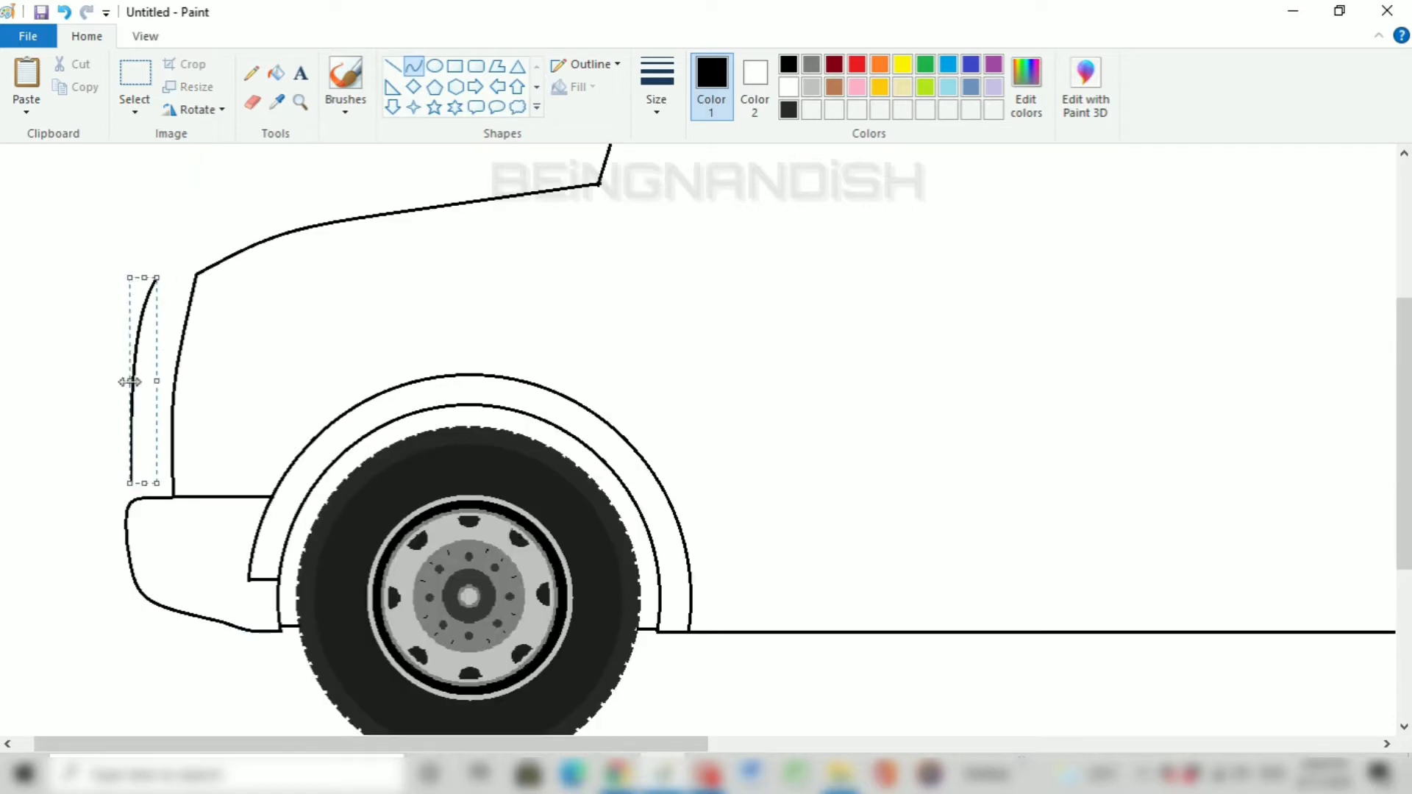
pyautogui.click(190, 285)
# Step: Draw the front guard's outer edge with curves from its top down to the bumper
pyautogui.moveTo(155, 278); pyautogui.dragTo(99, 327)
pyautogui.moveTo(127, 302)
pyautogui.mouseDown()
pyautogui.moveTo(118, 277)
pyautogui.moveTo(91, 483)
pyautogui.mouseUp()
pyautogui.click(170, 309)
pyautogui.moveTo(98, 386); pyautogui.dragTo(91, 373)
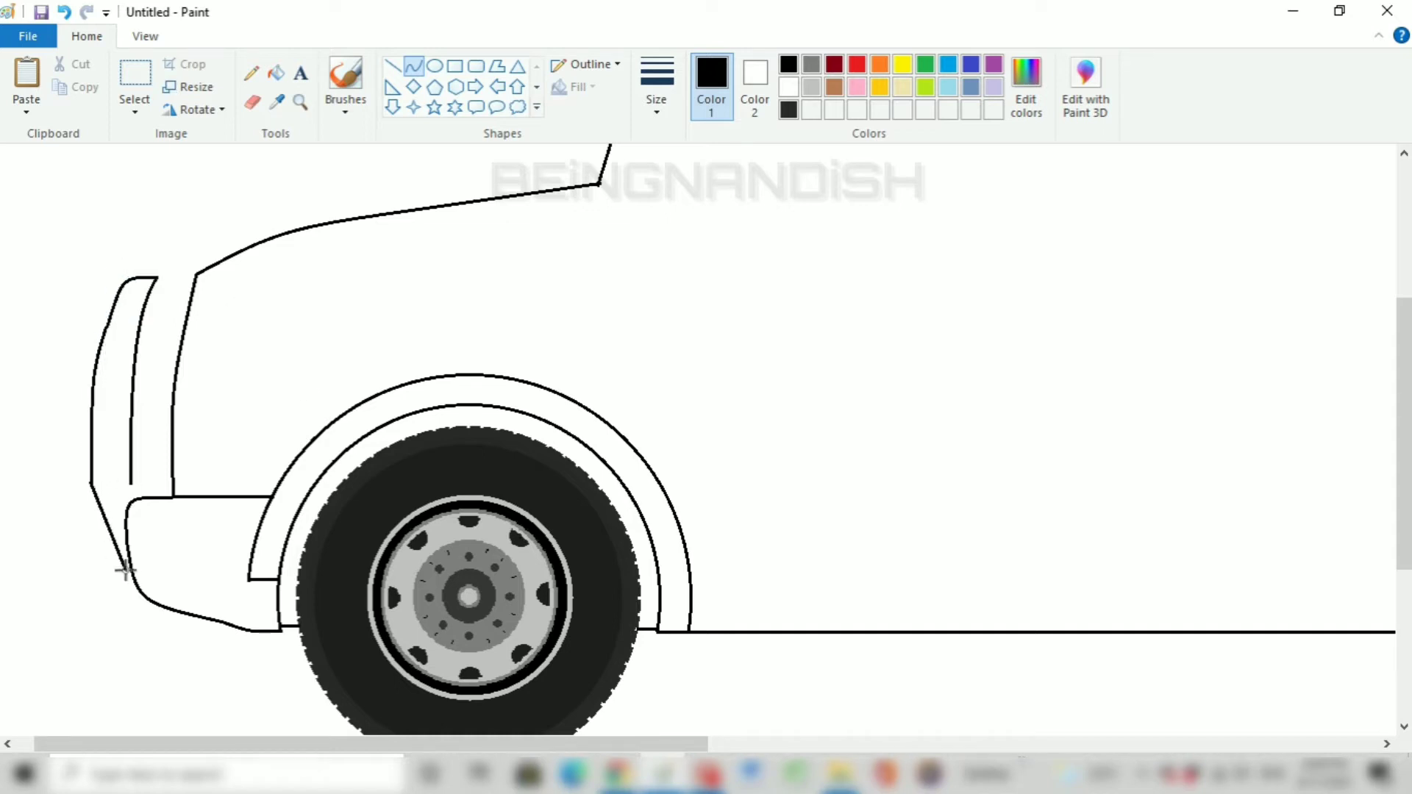
pyautogui.moveTo(125, 570); pyautogui.dragTo(133, 576)
pyautogui.moveTo(99, 546); pyautogui.dragTo(92, 555)
pyautogui.click(93, 553)
pyautogui.click(211, 422)
# Step: Connect the guard's inner edge to the nose base with a short curve and add a narrow upright rounded rectangle inside the guard
pyautogui.moveTo(131, 485); pyautogui.dragTo(152, 476)
pyautogui.click(475, 68)
pyautogui.moveTo(106, 384); pyautogui.dragTo(116, 463)
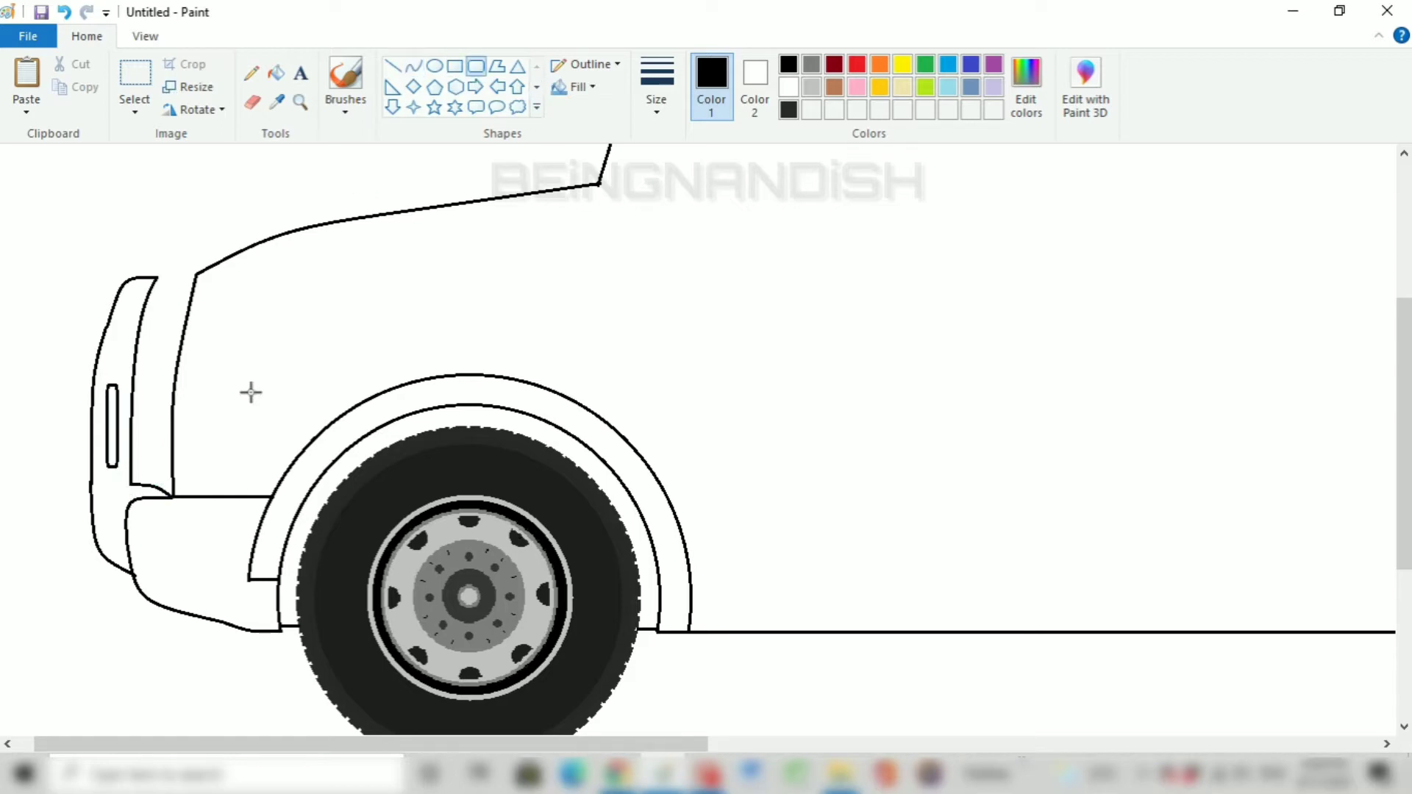
# Step: Draw panel lines: horizontal from the nose to the front arch, vertical down from the bonnet, and horizontal across the bumper
pyautogui.click(414, 67)
pyautogui.moveTo(174, 397); pyautogui.dragTo(361, 398)
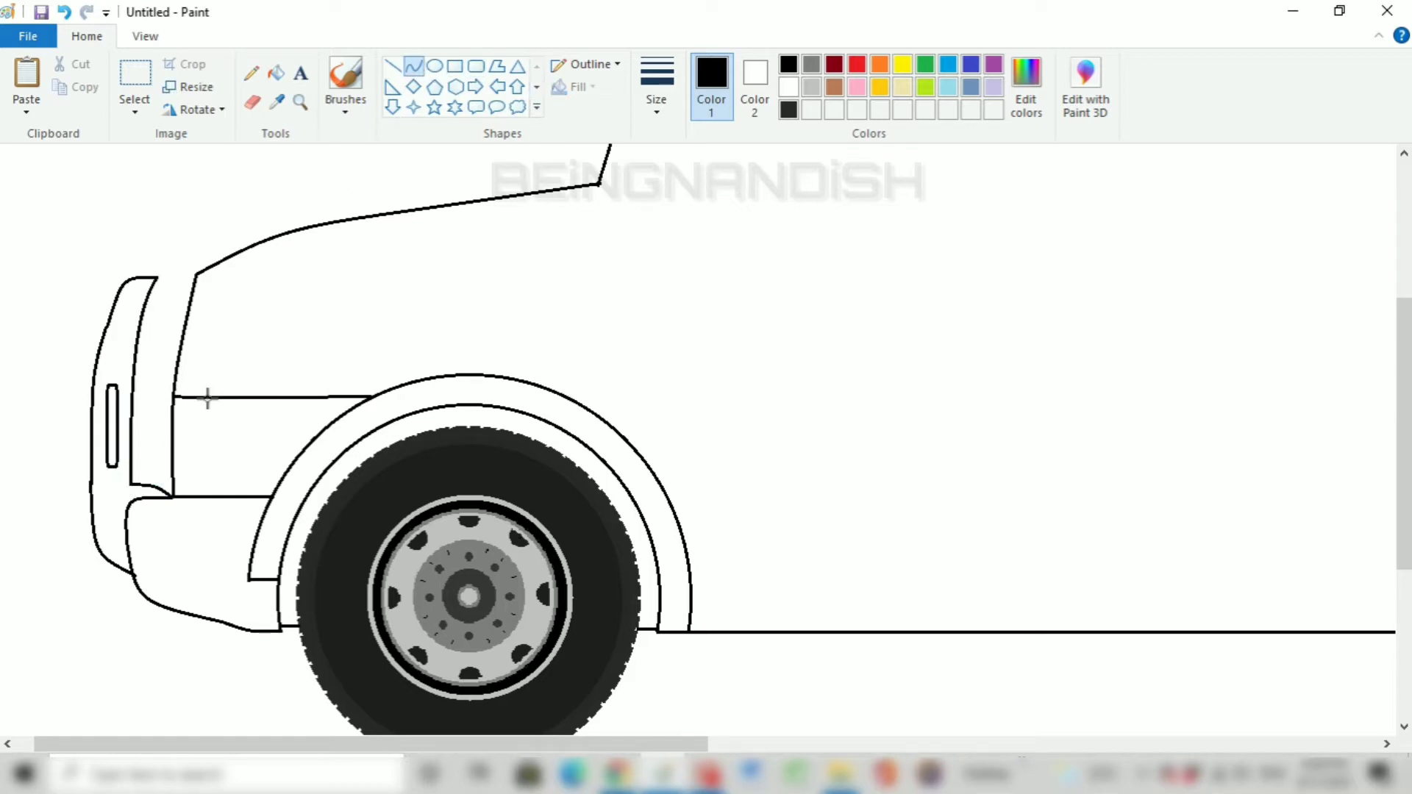
pyautogui.click(394, 68)
pyautogui.moveTo(250, 248); pyautogui.dragTo(251, 397)
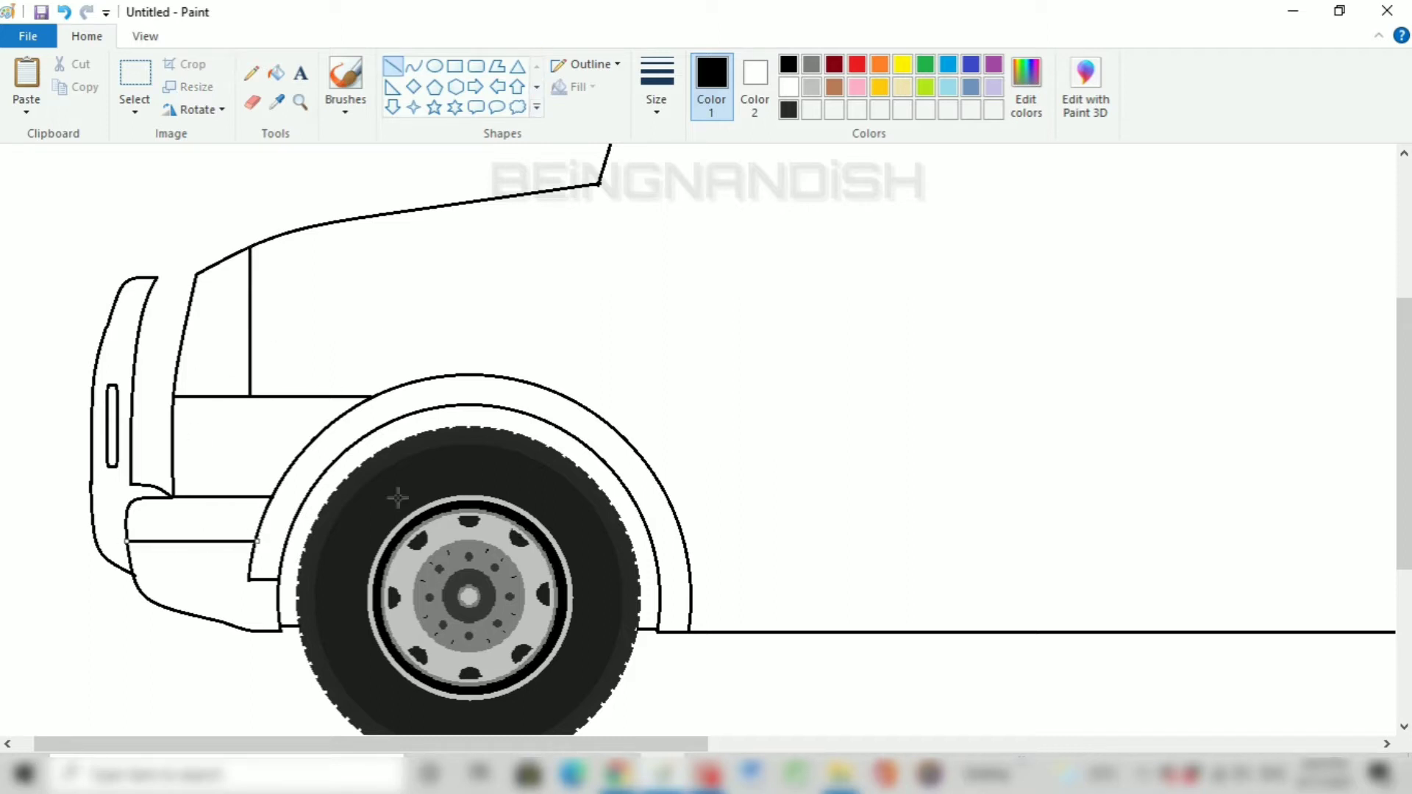
# Step: Draw a thick slanted bar parallel to the windscreen on its front side and join its ends with short thinner lines
pyautogui.scroll(4, 687, 325)
pyautogui.click(657, 84)
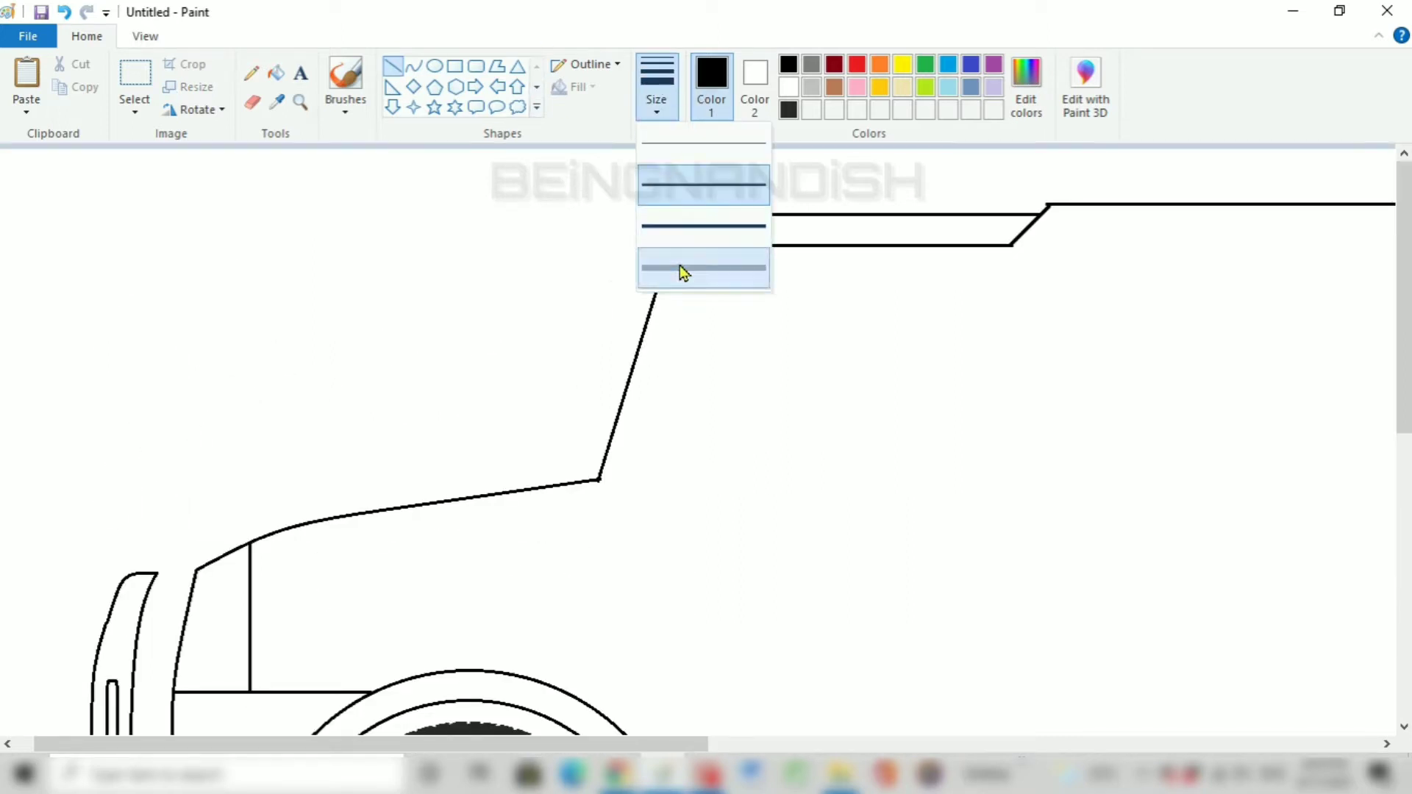
pyautogui.click(677, 275)
pyautogui.moveTo(653, 252); pyautogui.dragTo(585, 472)
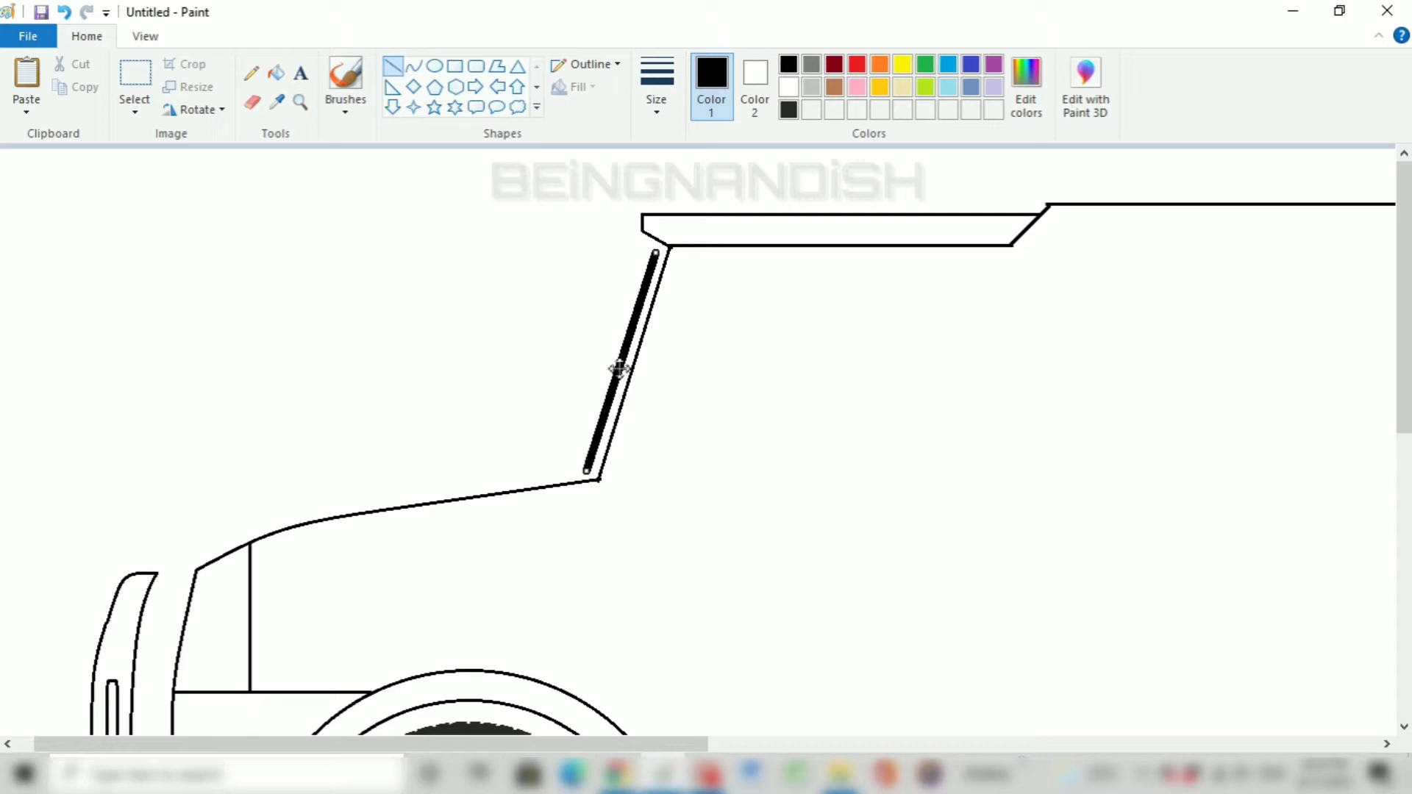
pyautogui.click(672, 110)
pyautogui.click(682, 183)
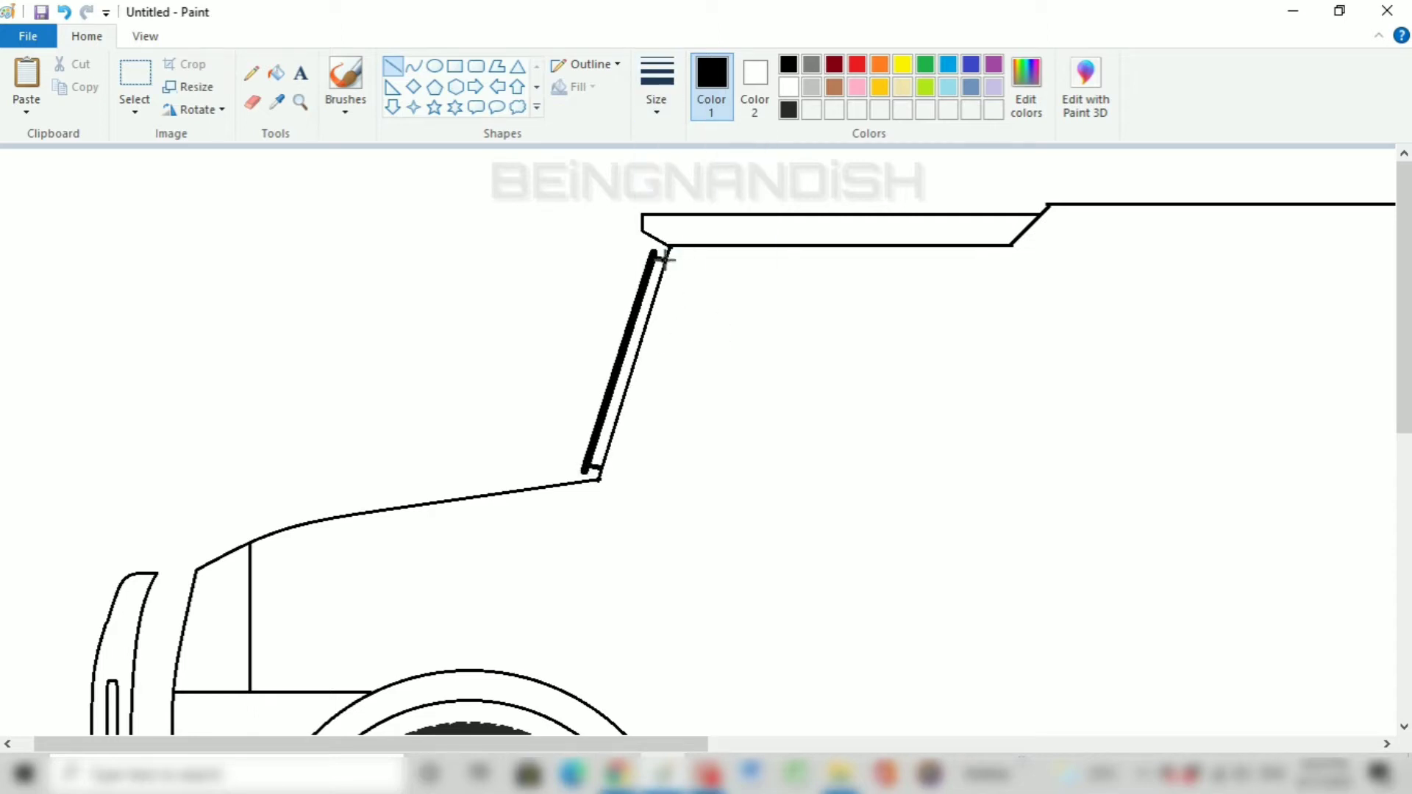
# Step: Draw two close vertical lines from the bonnet's rear end to the front arch and a horizontal line across the bonnet side
pyautogui.scroll(-2, 563, 302)
pyautogui.click(251, 102)
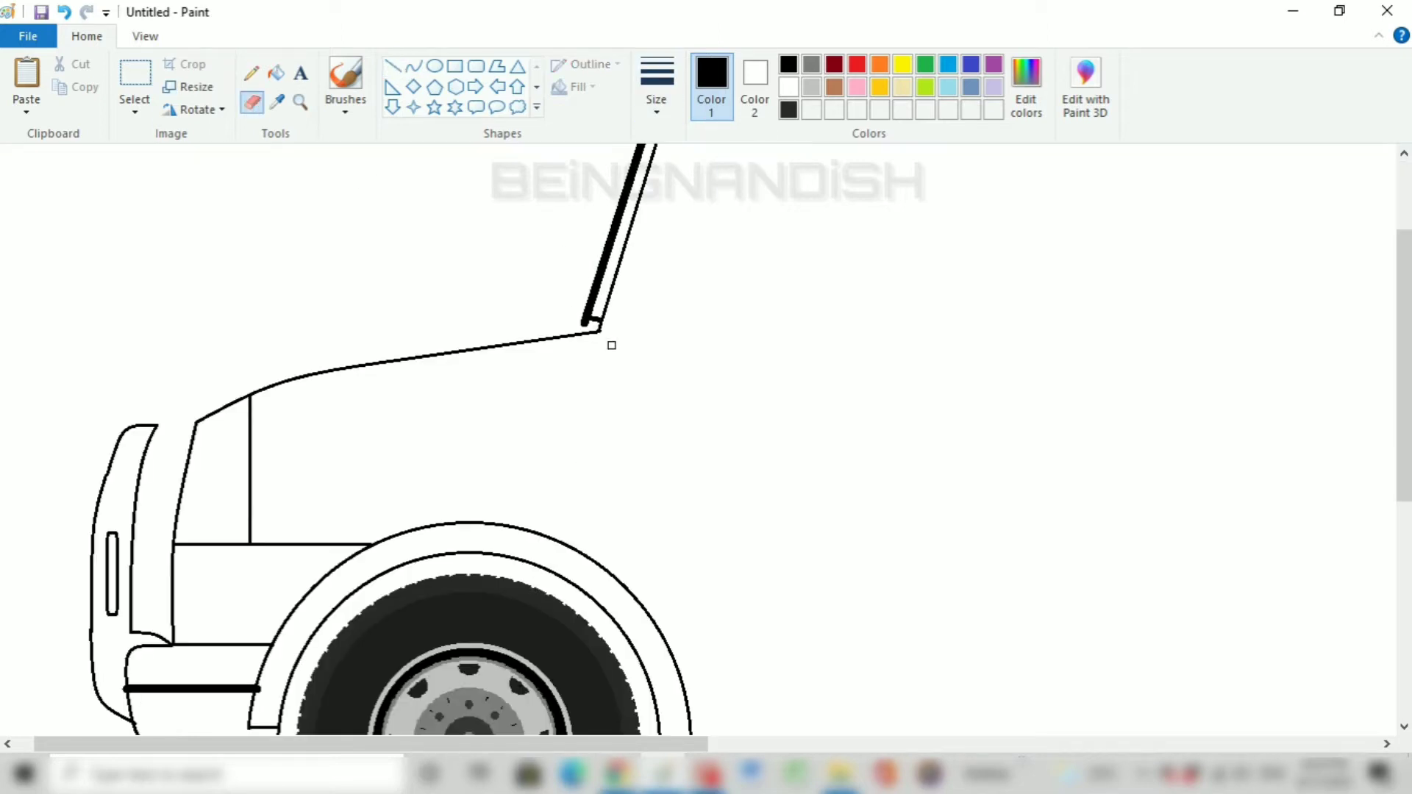
pyautogui.scroll(-2, 626, 370)
pyautogui.click(392, 66)
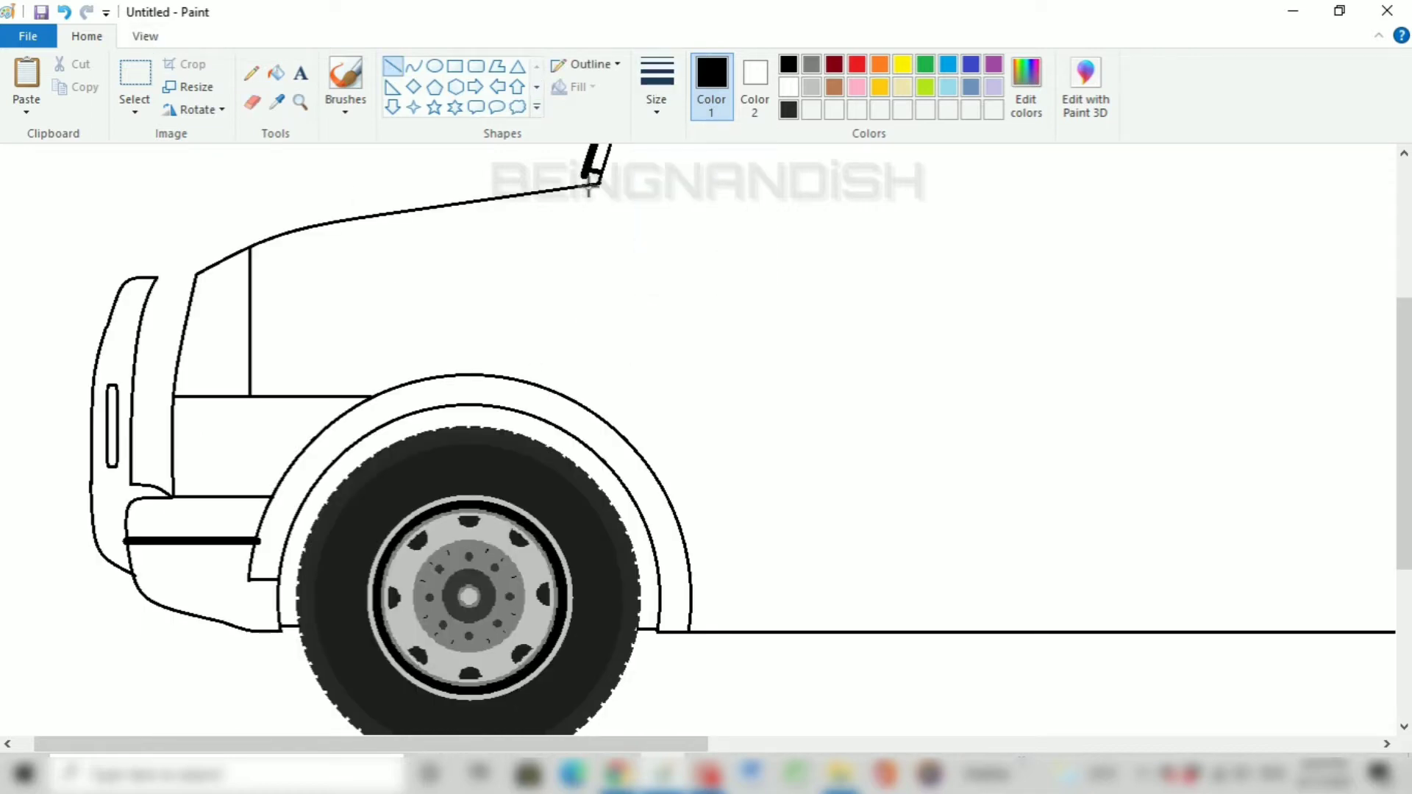
pyautogui.moveTo(594, 186); pyautogui.dragTo(595, 379)
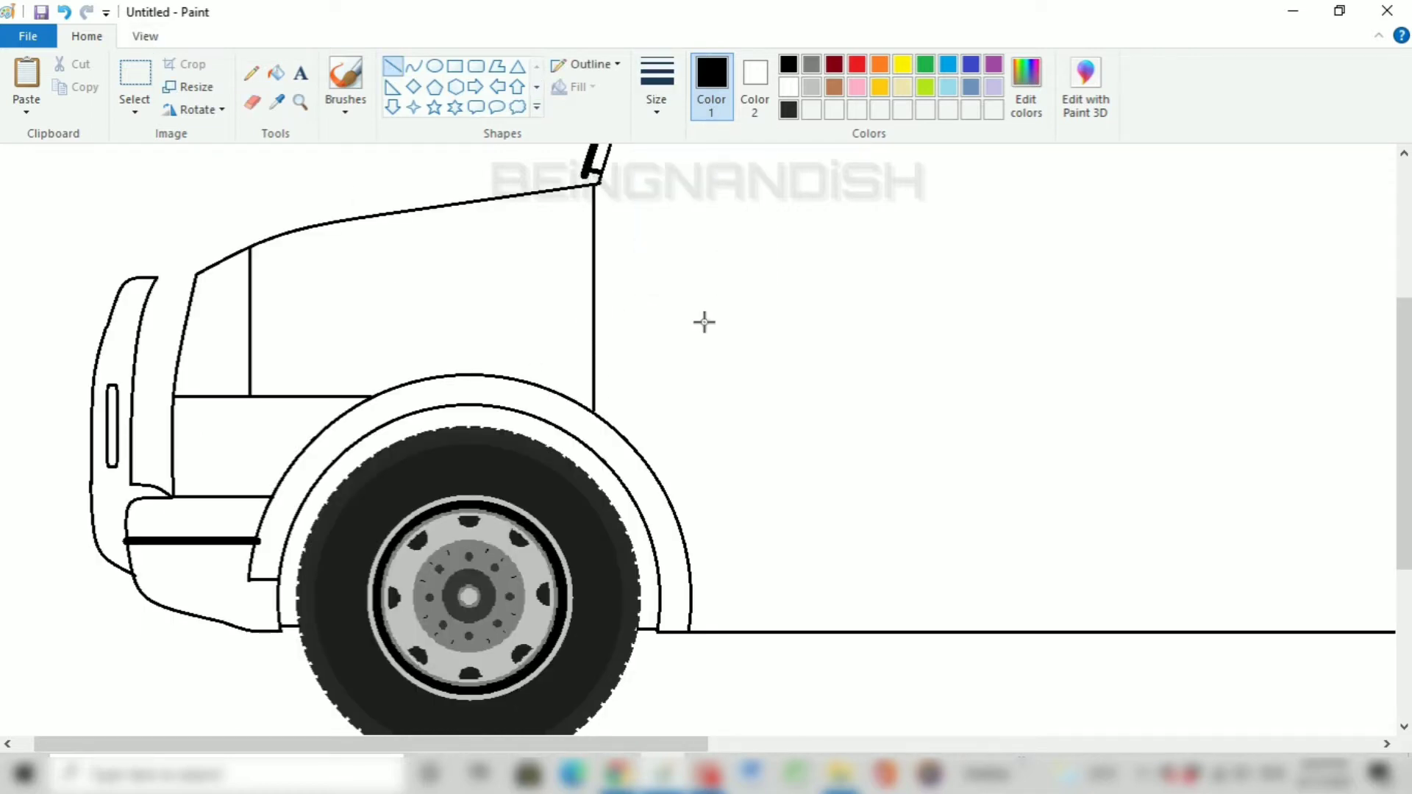
pyautogui.moveTo(251, 267); pyautogui.dragTo(588, 267)
# Step: Draw the door's front edge as a slanted line parallel to the windscreen, continued vertically down to the front arch
pyautogui.scroll(2, 709, 350)
pyautogui.click(144, 36)
pyautogui.click(73, 92)
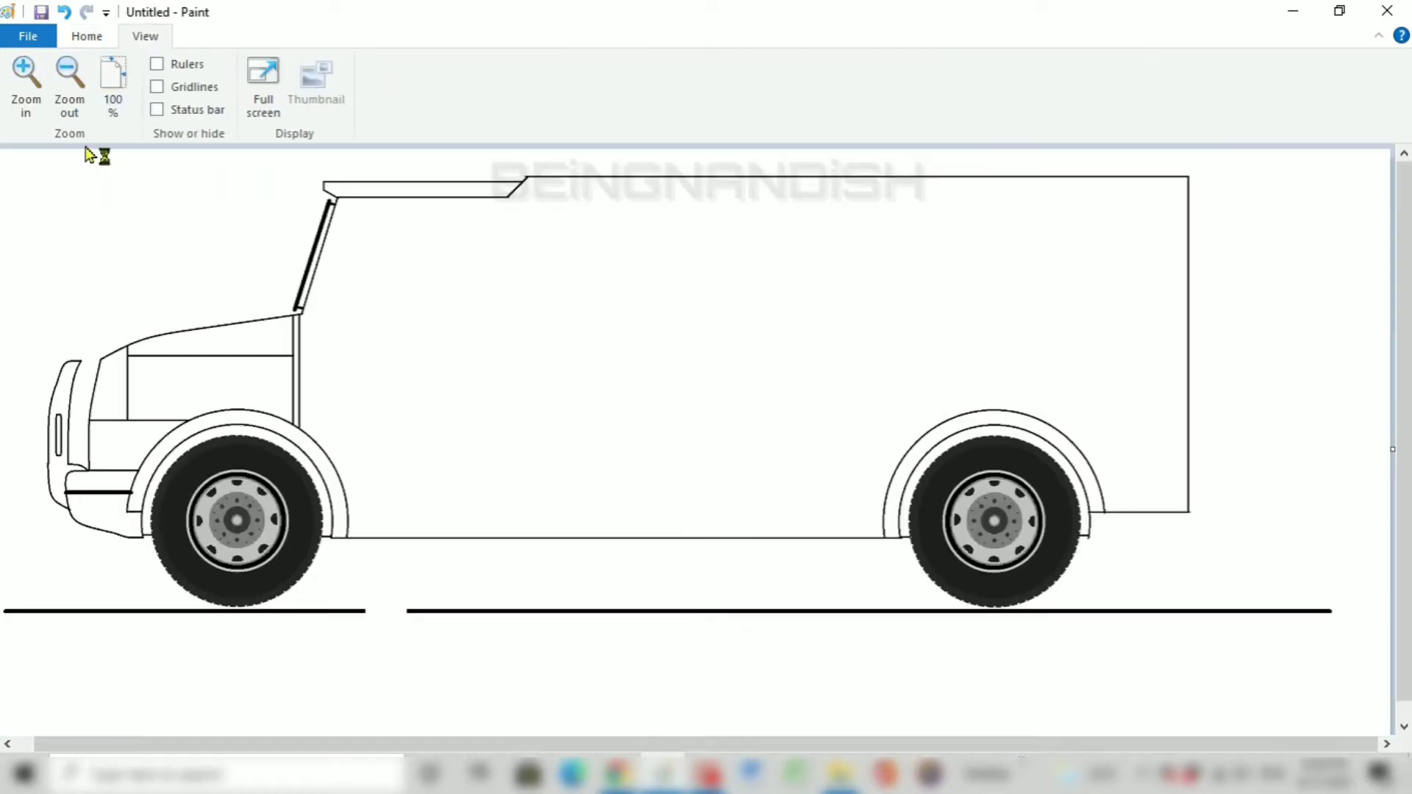
pyautogui.click(26, 86)
pyautogui.click(93, 38)
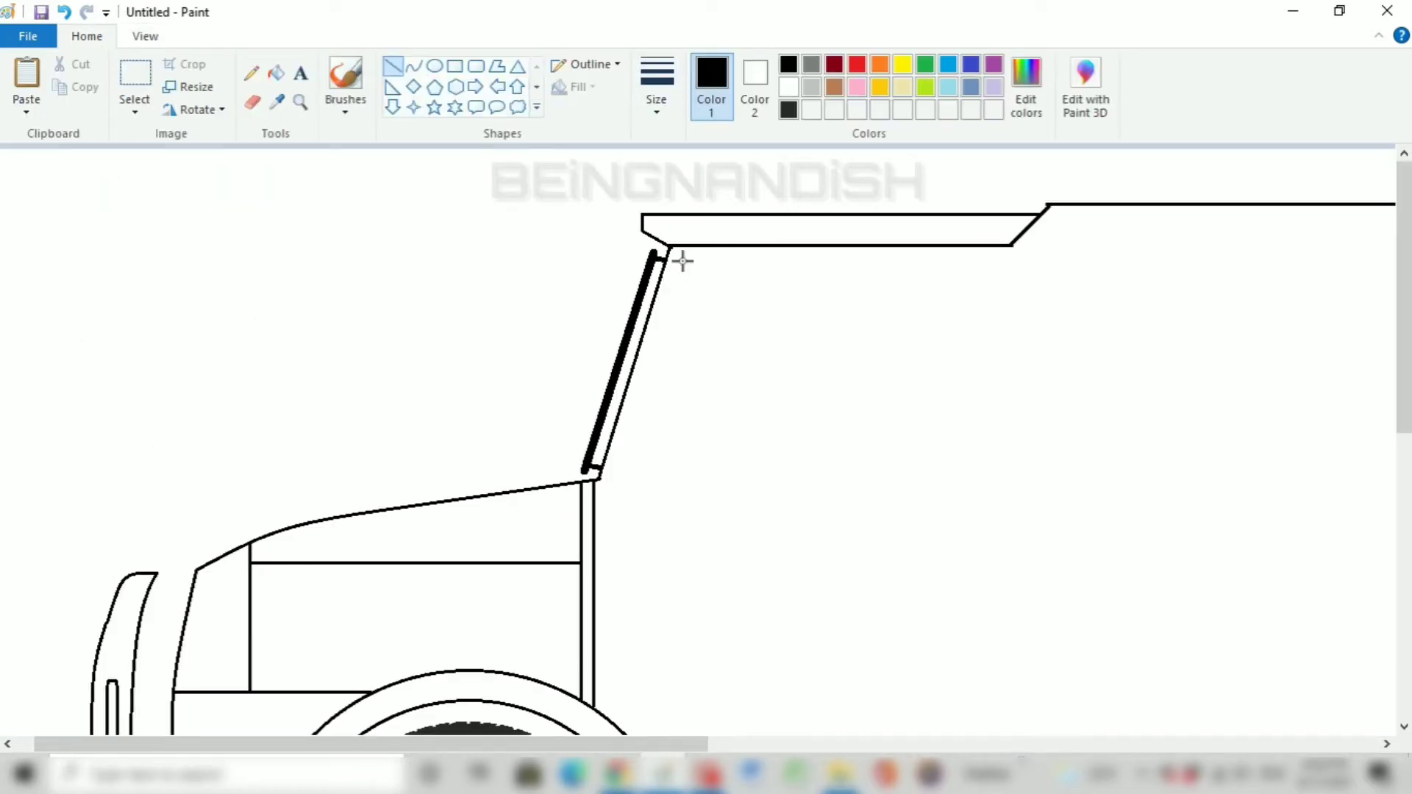
pyautogui.moveTo(679, 265); pyautogui.dragTo(618, 478)
pyautogui.scroll(-2, 662, 368)
pyautogui.moveTo(617, 331); pyautogui.dragTo(648, 555)
pyautogui.click(413, 65)
pyautogui.scroll(-2, 736, 314)
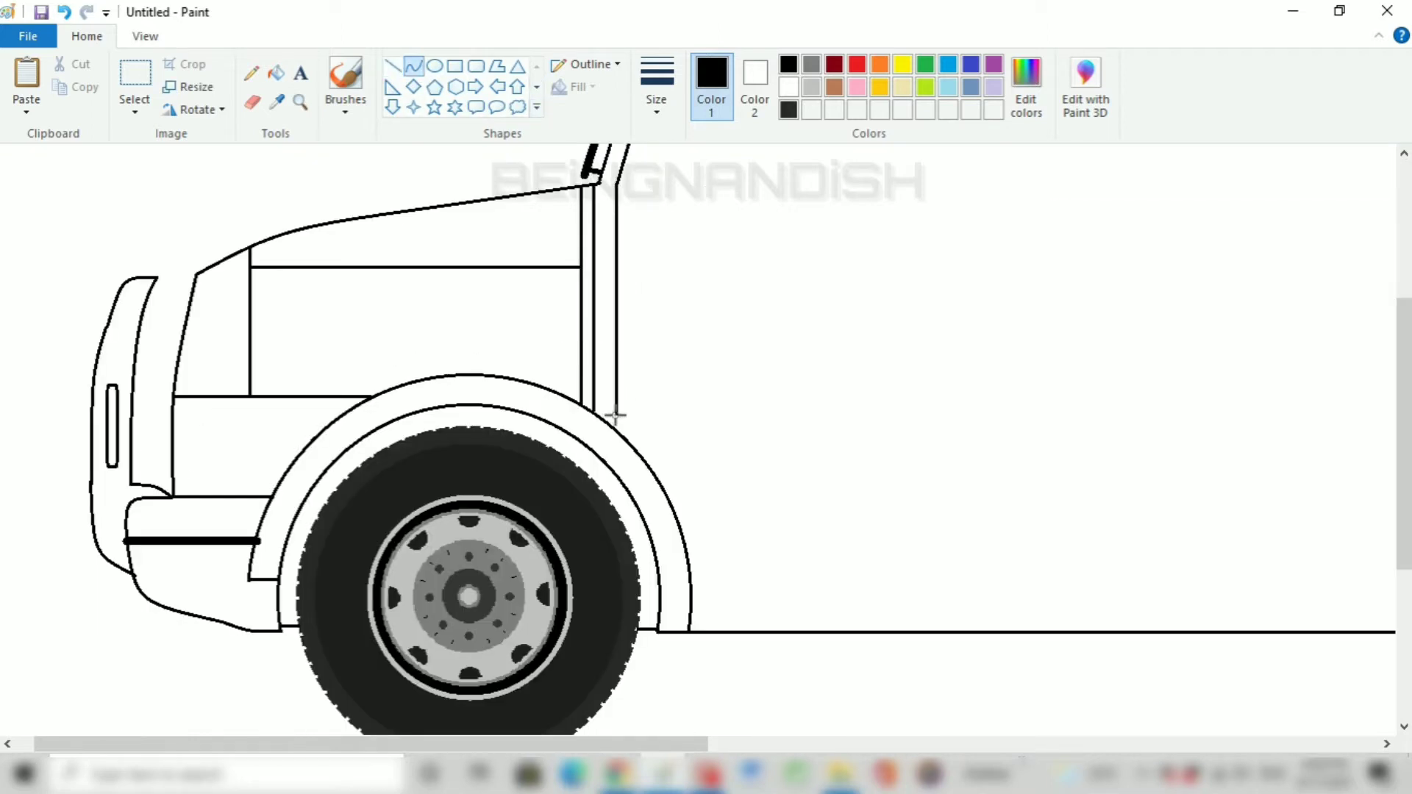
pyautogui.moveTo(616, 414); pyautogui.dragTo(758, 438)
pyautogui.moveTo(666, 435); pyautogui.dragTo(633, 441)
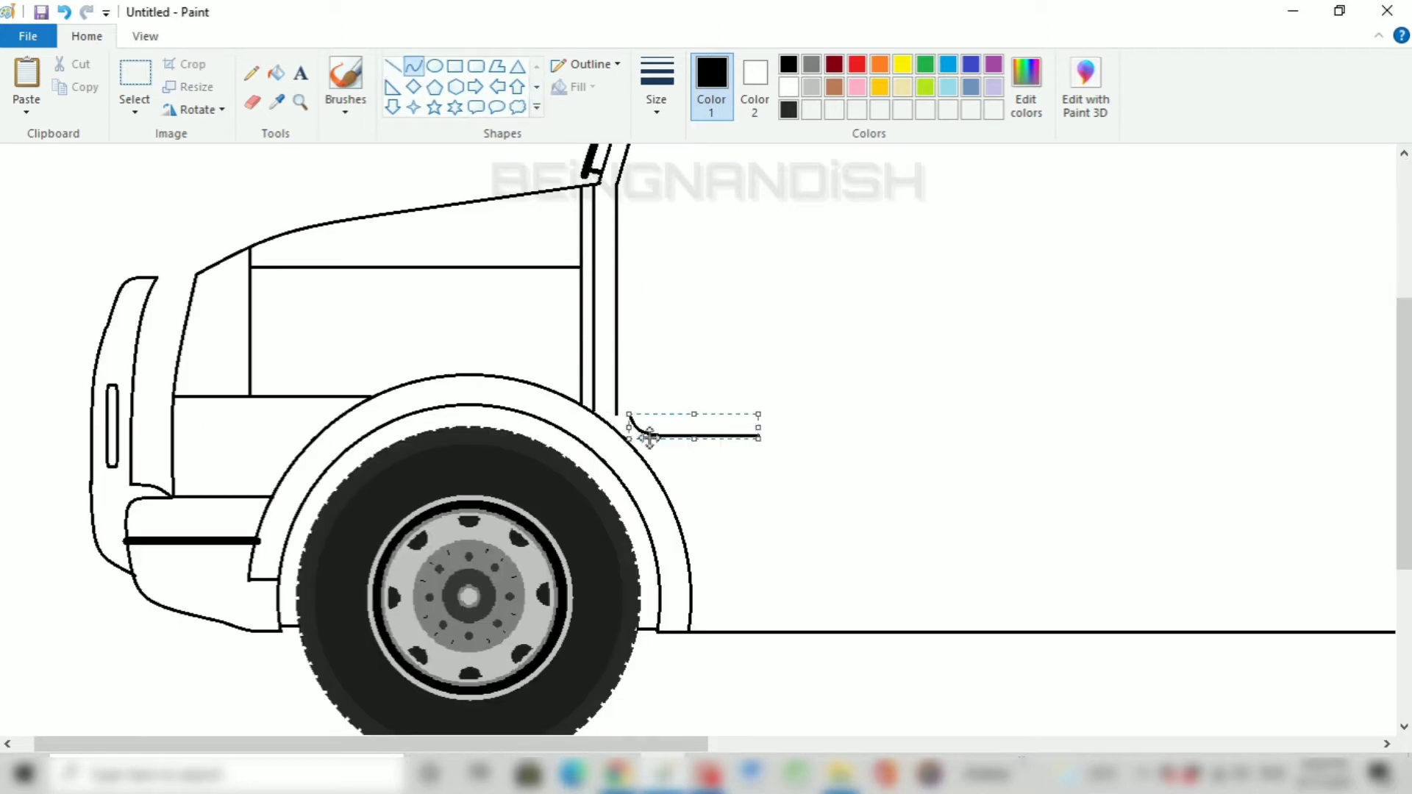
pyautogui.scroll(2, 694, 378)
pyautogui.hotkey('ctrl', 'z')
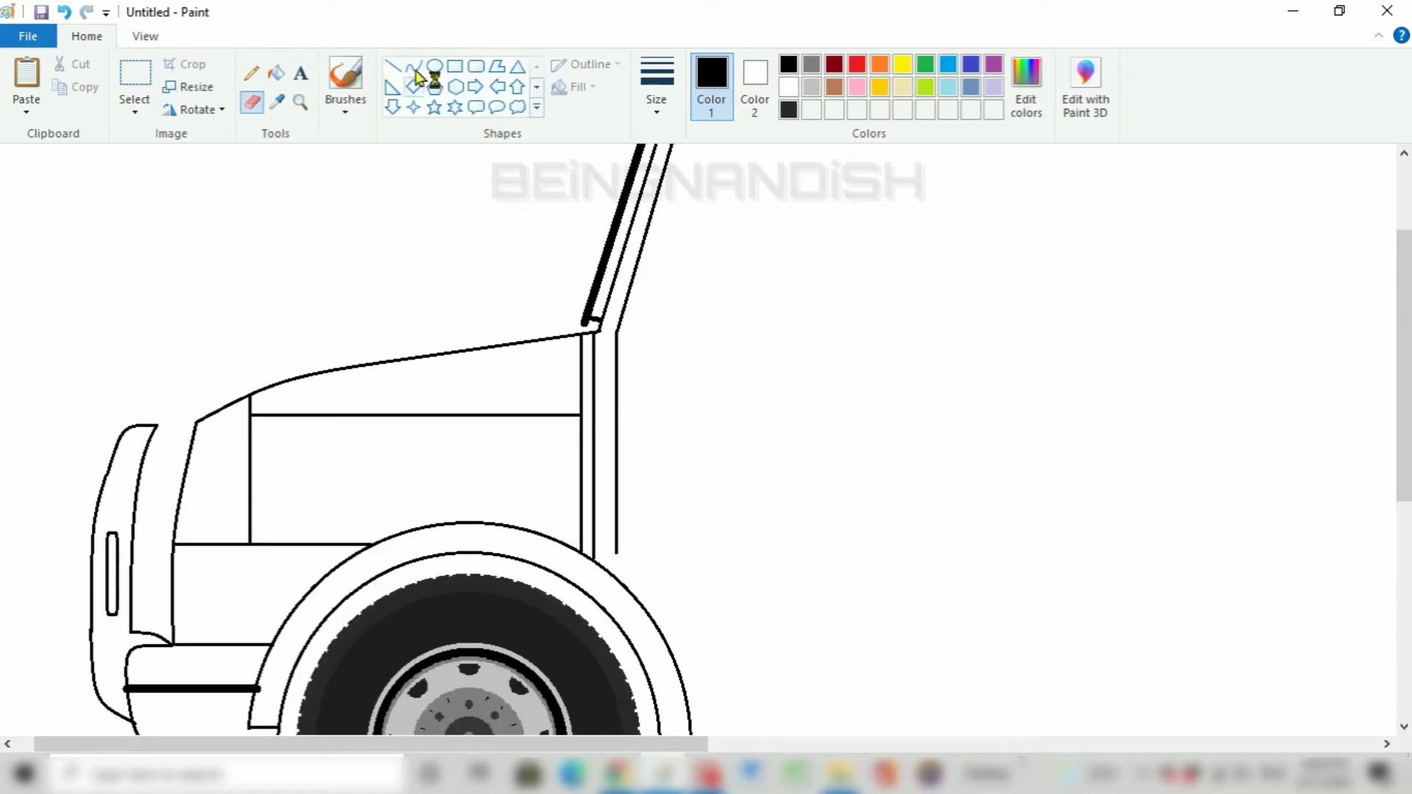
# Step: Complete the door outline with a curved lower front corner and straight bottom, rear and top edges
pyautogui.click(630, 585)
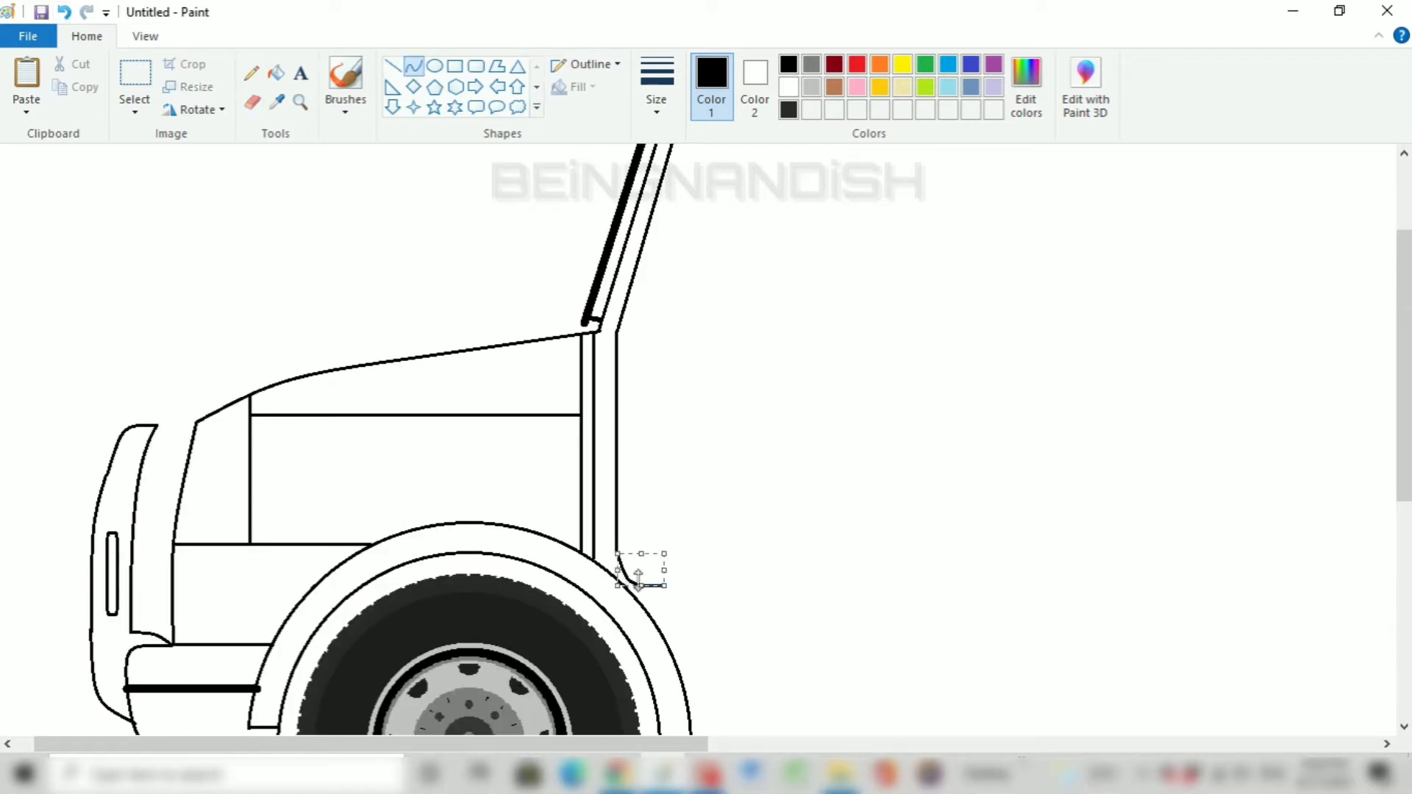
pyautogui.moveTo(515, 744); pyautogui.dragTo(593, 743)
pyautogui.click(393, 65)
pyautogui.moveTo(490, 586); pyautogui.dragTo(789, 587)
pyautogui.scroll(2, 770, 518)
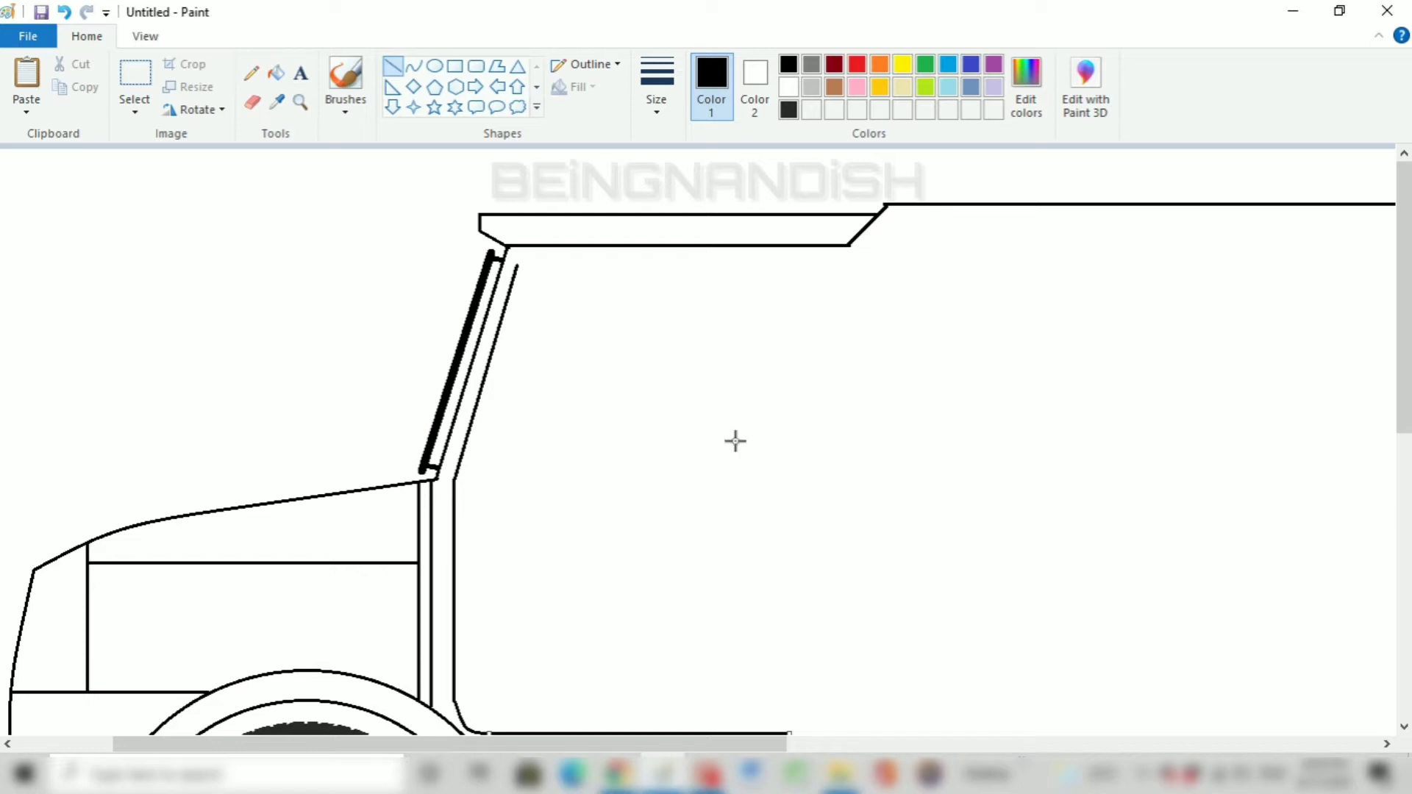
pyautogui.moveTo(519, 264)
pyautogui.mouseDown()
pyautogui.moveTo(774, 263)
pyautogui.moveTo(785, 732)
pyautogui.mouseUp()
pyautogui.scroll(-2, 807, 592)
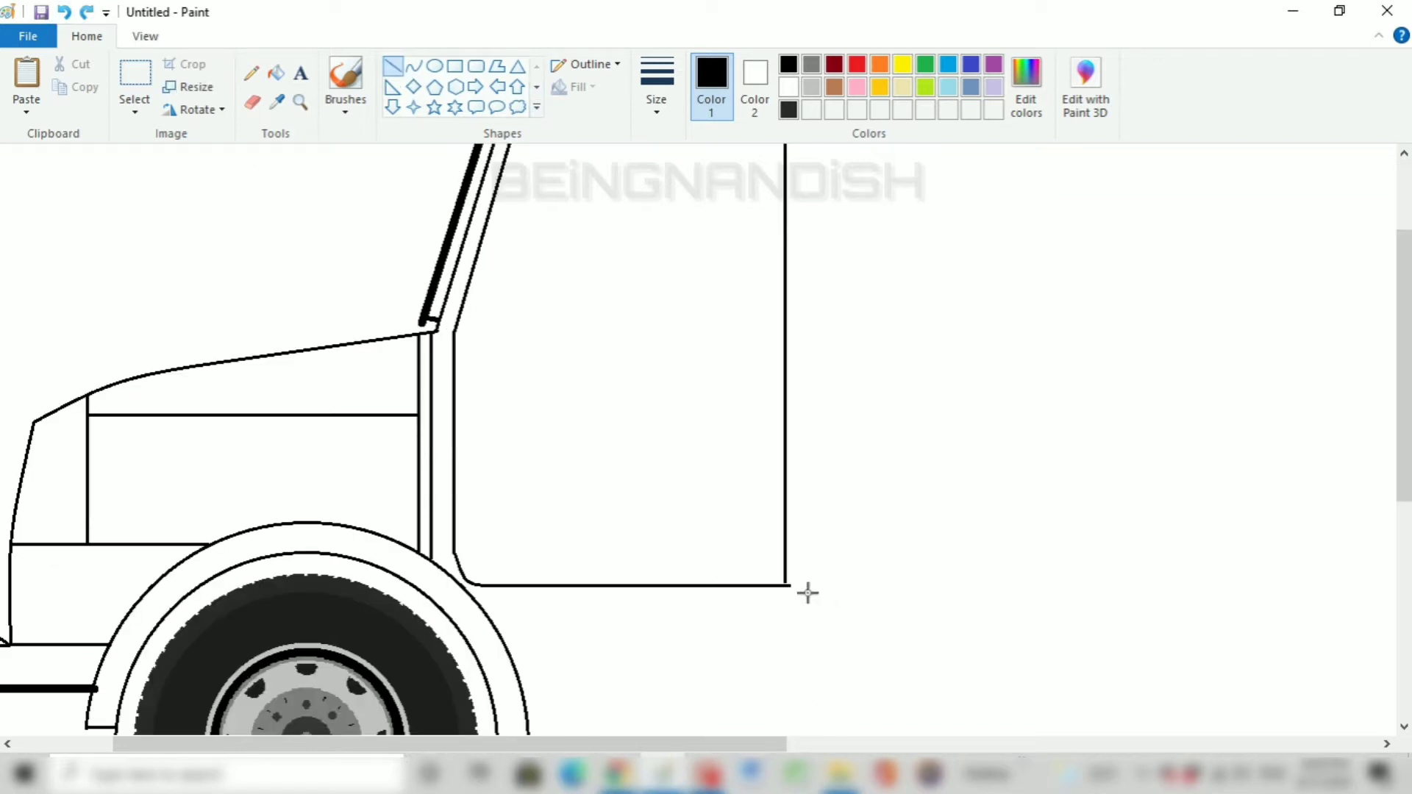
pyautogui.scroll(2, 791, 588)
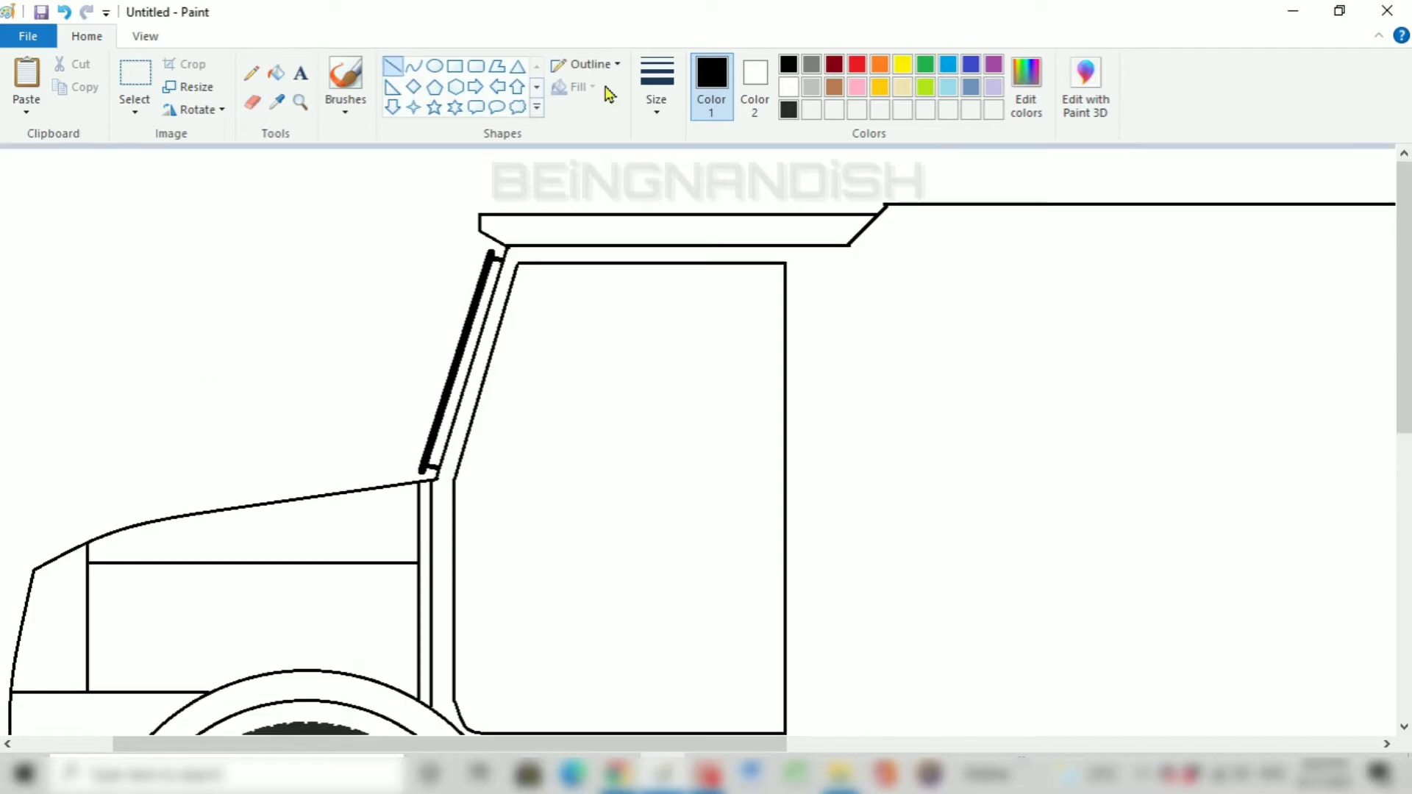
# Step: Draw the door window with the thickest line as four straight sides, its front side parallel to the door's slanted edge
pyautogui.click(657, 88)
pyautogui.click(673, 266)
pyautogui.moveTo(528, 280); pyautogui.dragTo(478, 457)
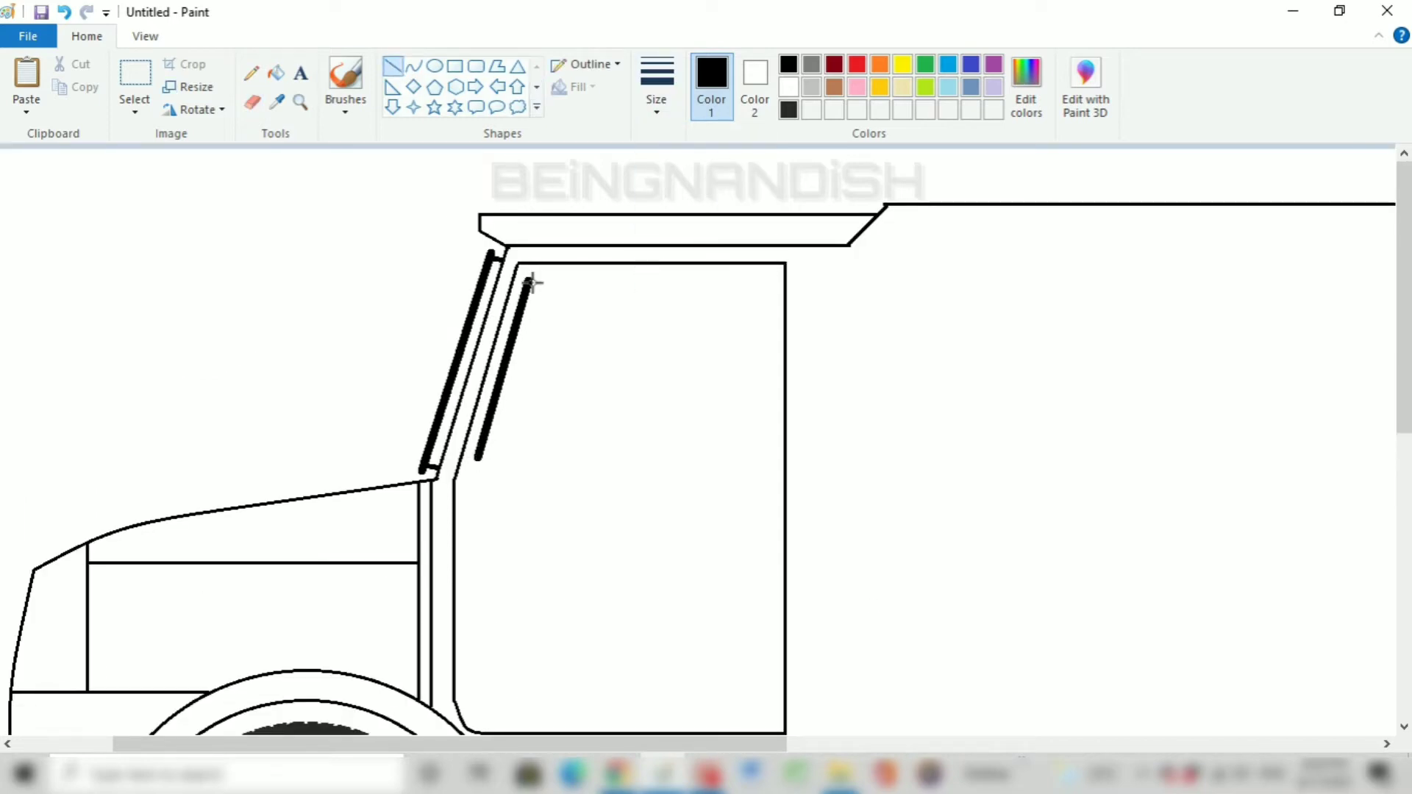
pyautogui.moveTo(531, 283); pyautogui.dragTo(756, 307)
pyautogui.moveTo(478, 459); pyautogui.dragTo(754, 459)
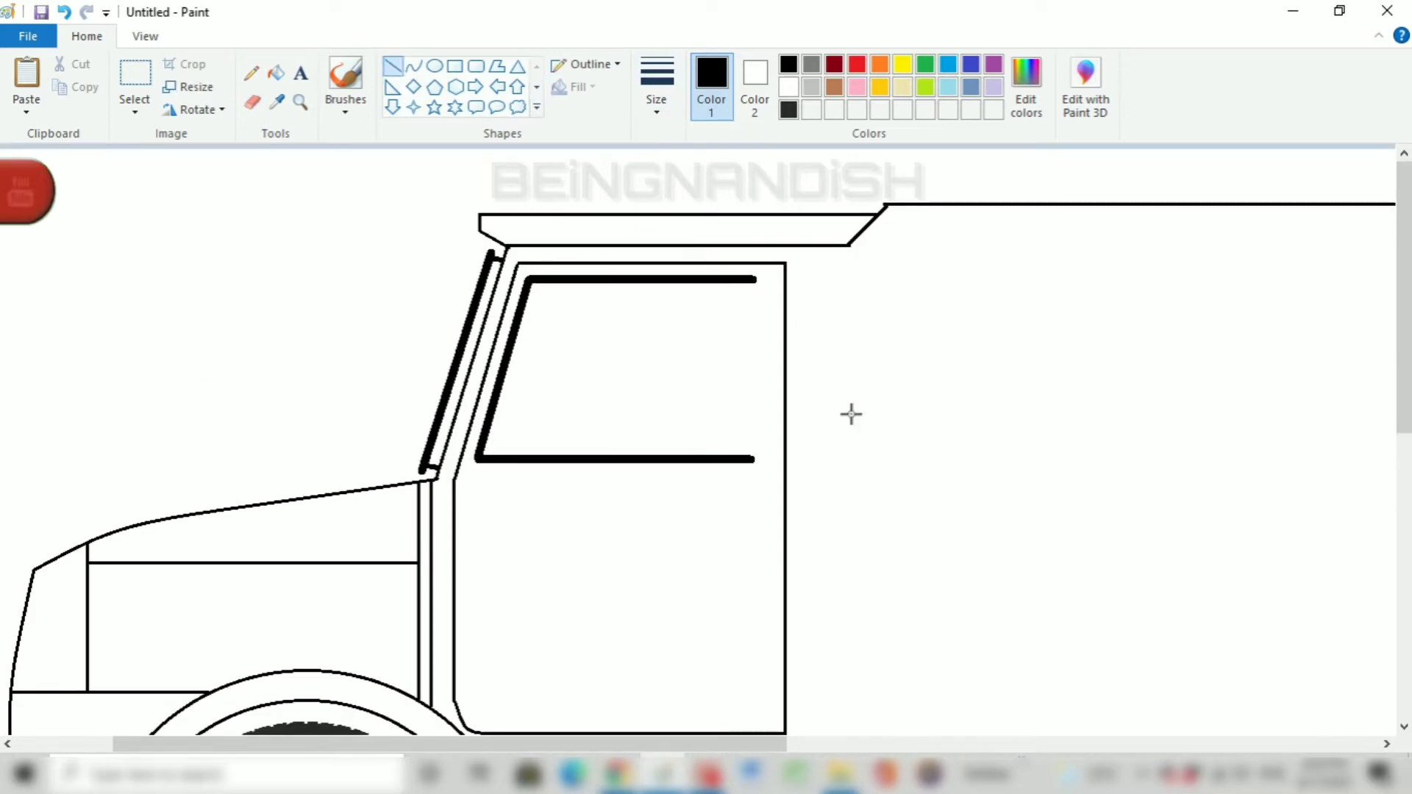
pyautogui.moveTo(753, 279); pyautogui.dragTo(752, 459)
pyautogui.moveTo(747, 375); pyautogui.dragTo(749, 374)
pyautogui.click(835, 357)
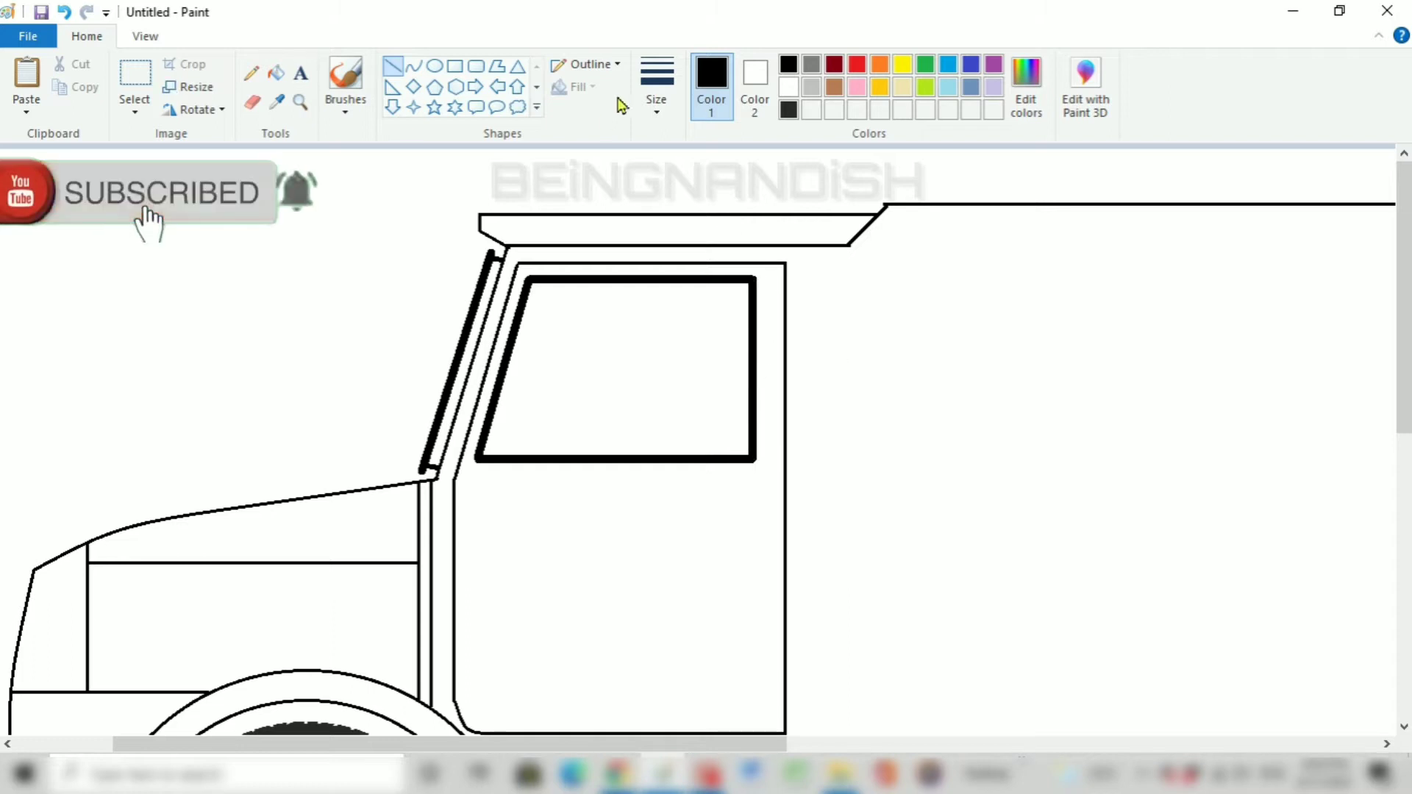
# Step: With a thinner outline, draw an upright rounded window behind the door and a small rounded handle below the door window's rear end
pyautogui.click(651, 100)
pyautogui.click(657, 180)
pyautogui.click(476, 67)
pyautogui.moveTo(797, 272); pyautogui.dragTo(864, 462)
pyautogui.moveTo(864, 369); pyautogui.dragTo(873, 365)
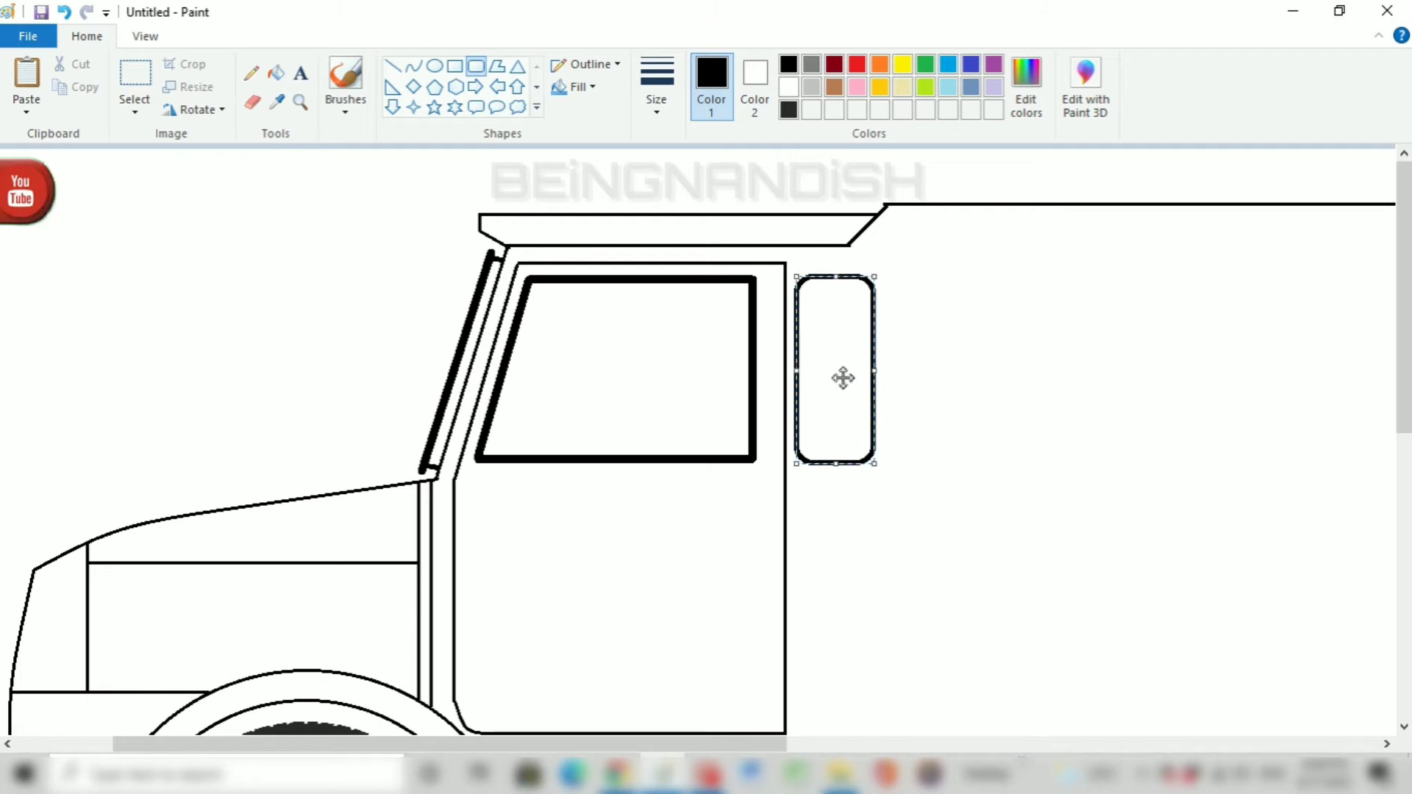
pyautogui.click(952, 309)
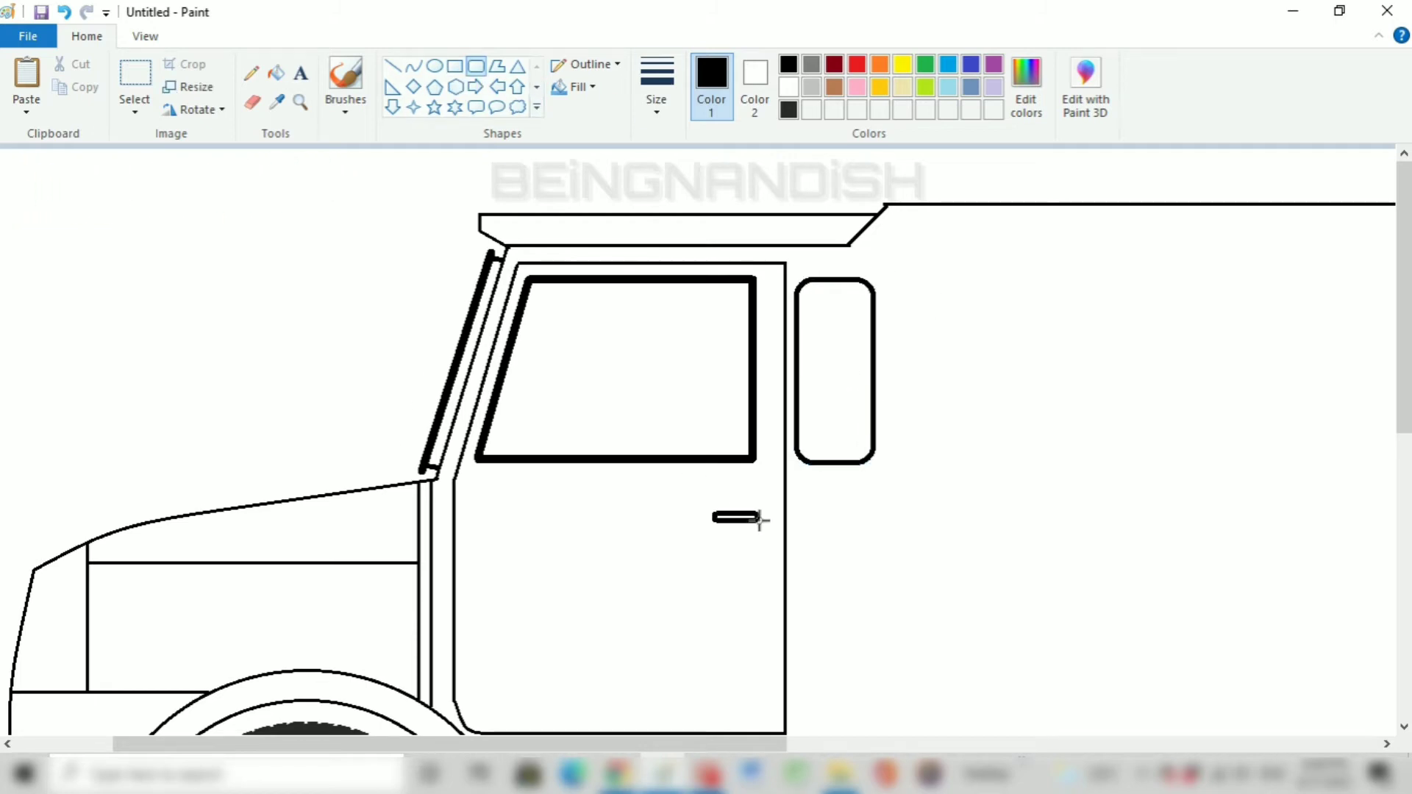
pyautogui.moveTo(759, 521)
pyautogui.mouseDown()
pyautogui.moveTo(761, 534)
pyautogui.moveTo(726, 533)
pyautogui.mouseUp()
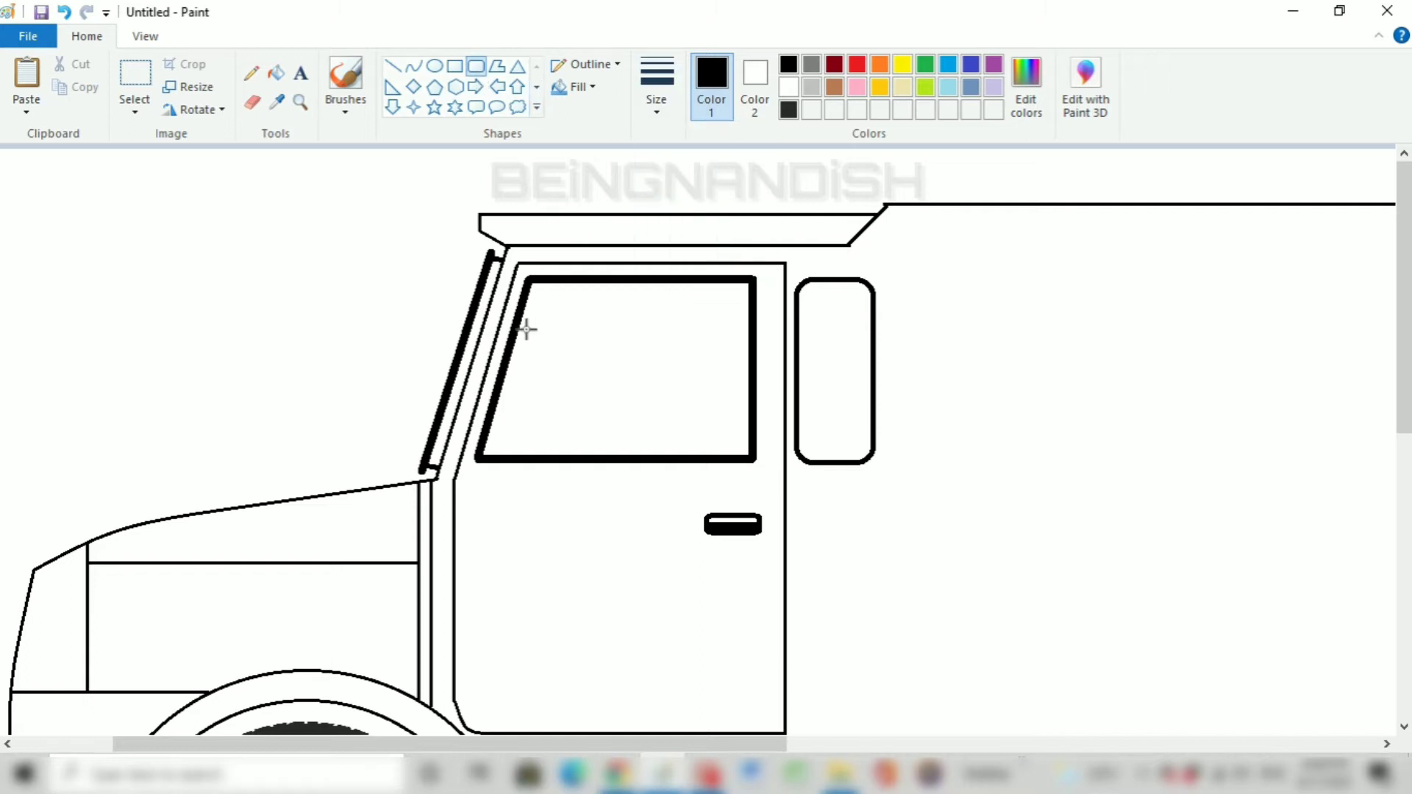
# Step: Draw a narrow upright rounded rectangle over the door window's front edge as the side mirror
pyautogui.moveTo(522, 329); pyautogui.dragTo(543, 444)
pyautogui.click(64, 11)
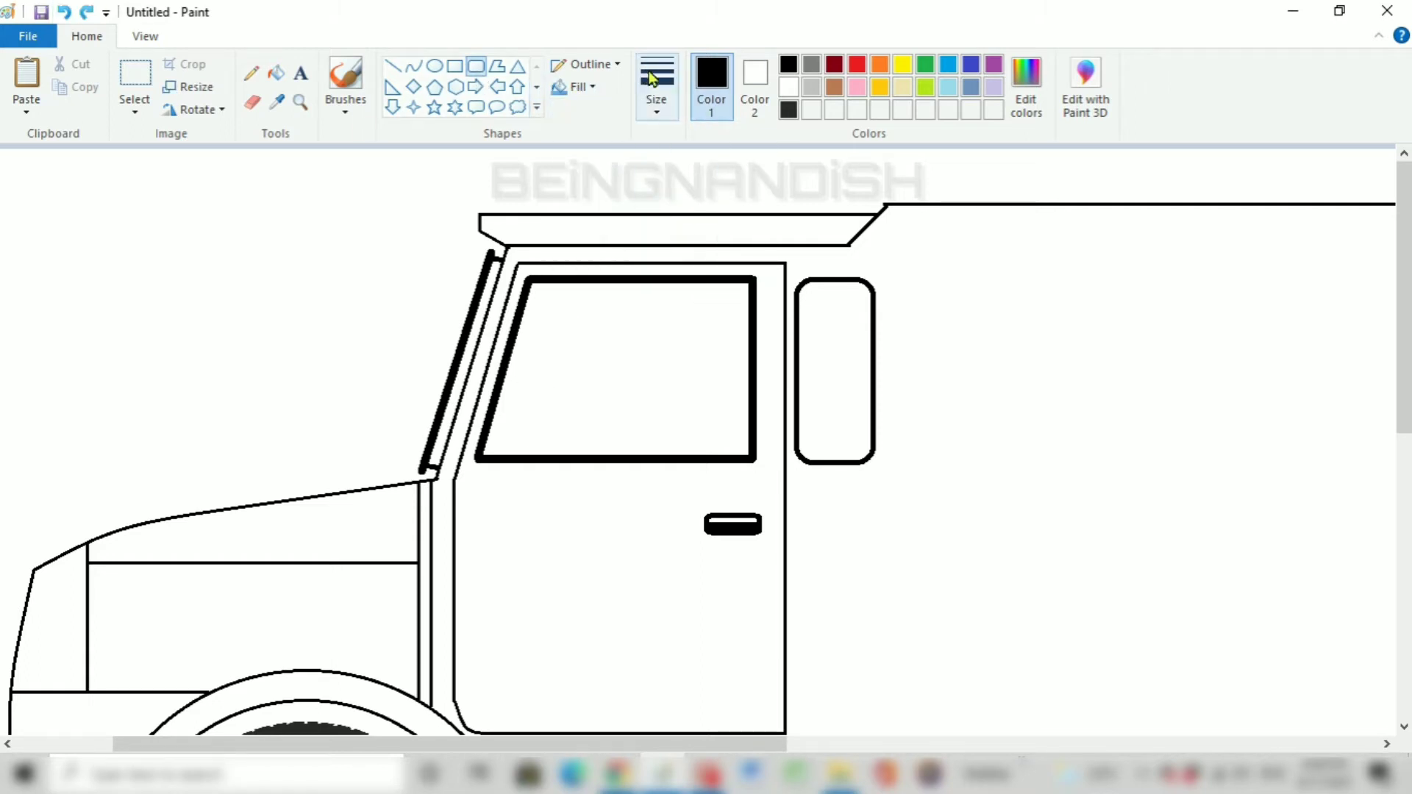
pyautogui.moveTo(503, 315); pyautogui.dragTo(528, 455)
pyautogui.moveTo(515, 356); pyautogui.dragTo(539, 251)
pyautogui.click(590, 293)
pyautogui.click(654, 103)
pyautogui.click(655, 266)
pyautogui.click(413, 66)
pyautogui.click(519, 253)
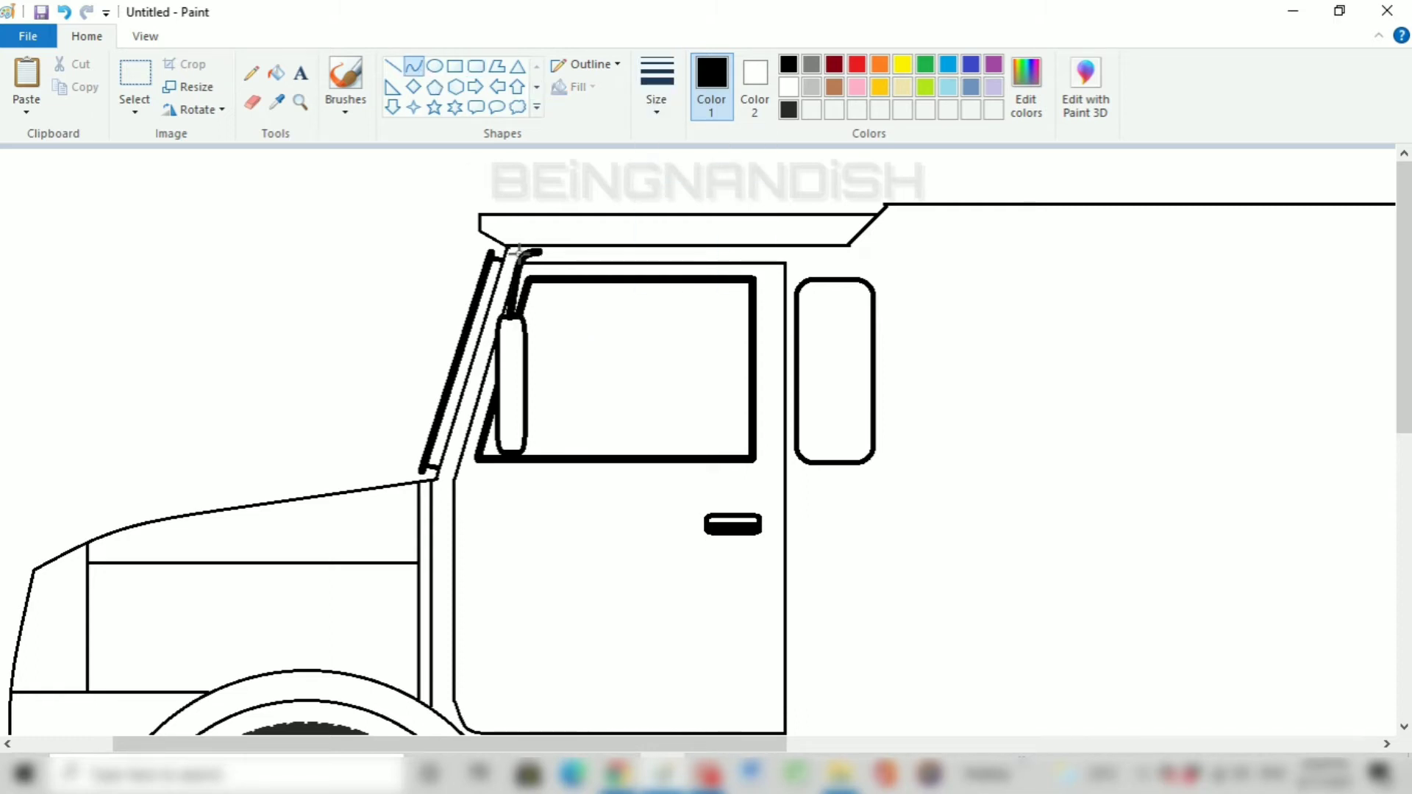
pyautogui.hotkey('ctrl', 'z')
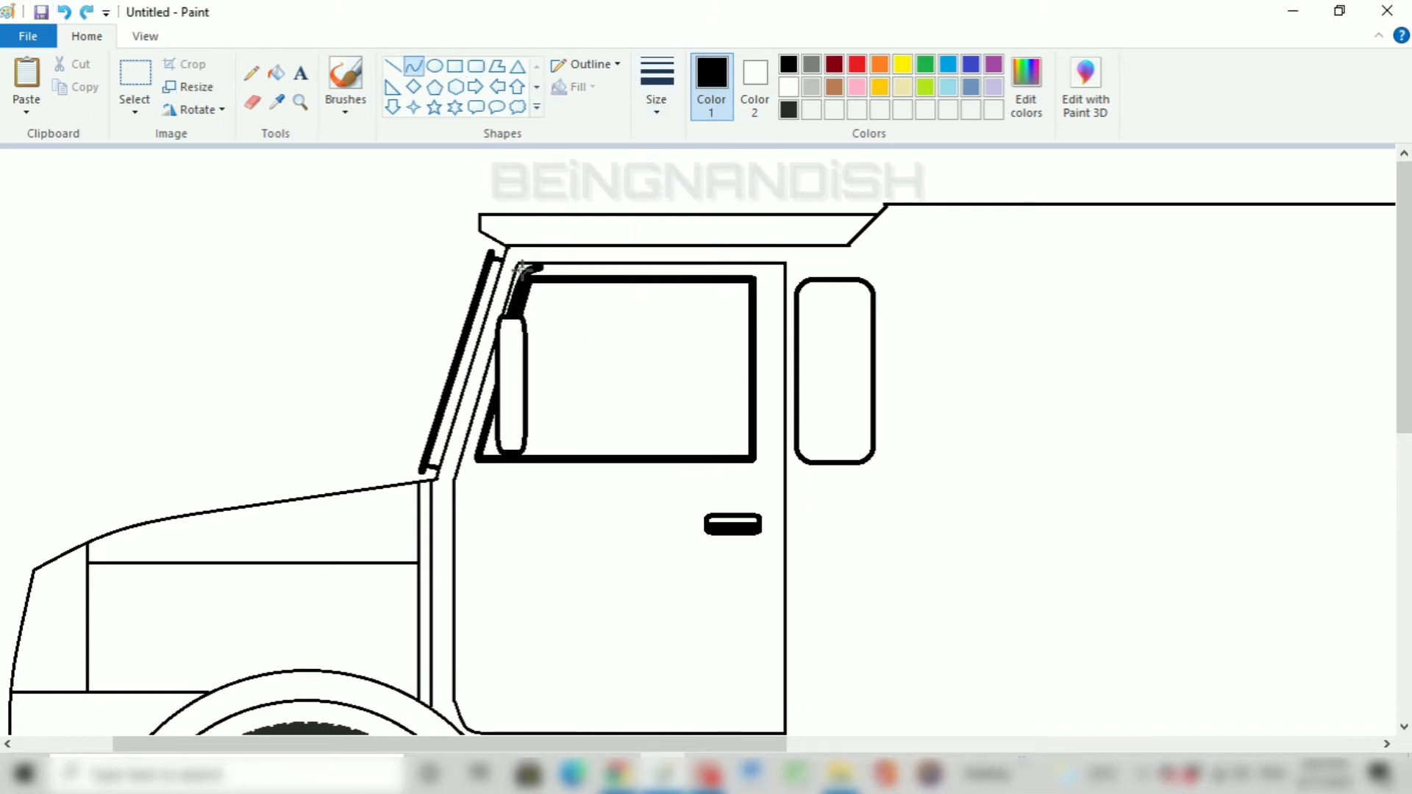
# Step: Draw curved mirror arms with a thinner line, one from the mirror's top to the door frame and one below the mirror
pyautogui.click(644, 103)
pyautogui.click(647, 229)
pyautogui.click(522, 267)
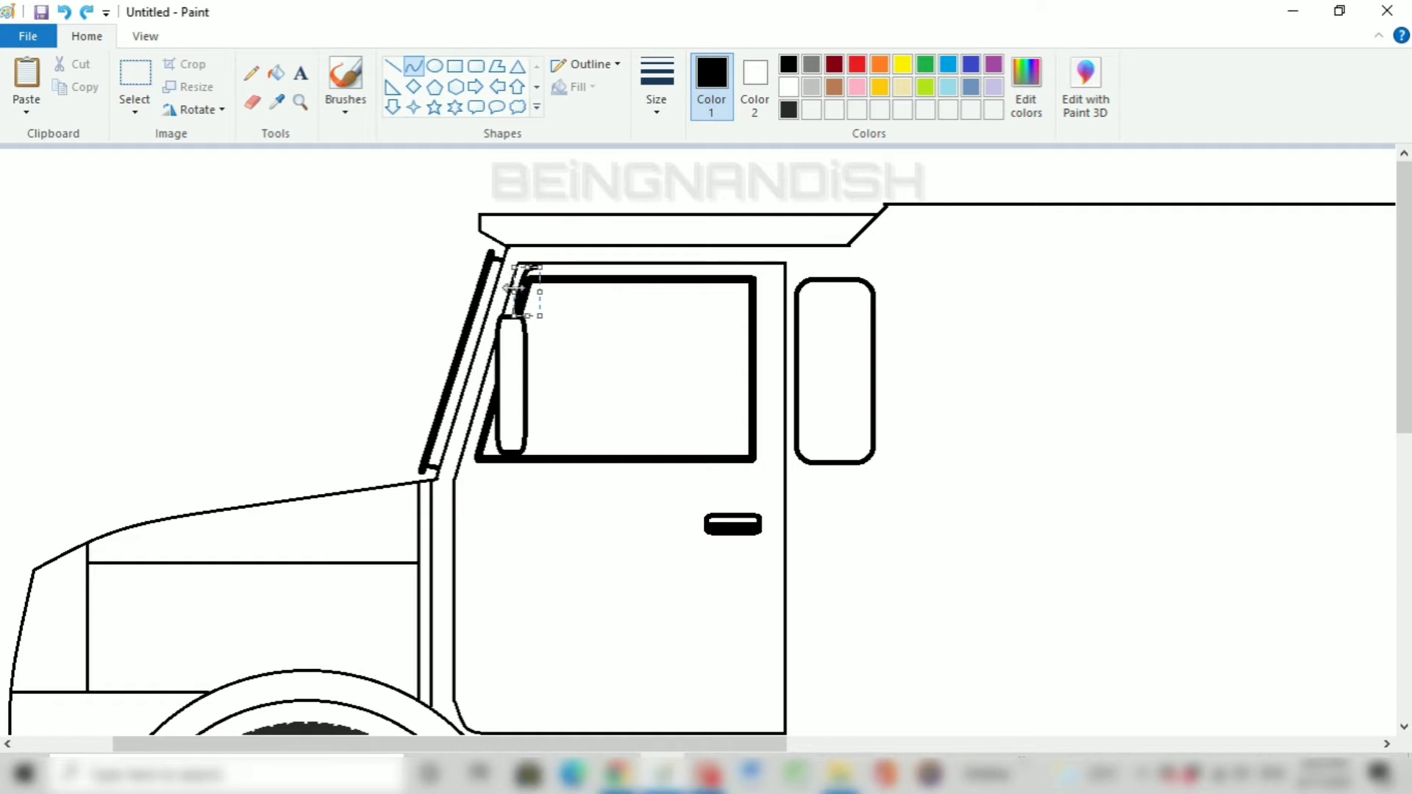
pyautogui.click(611, 316)
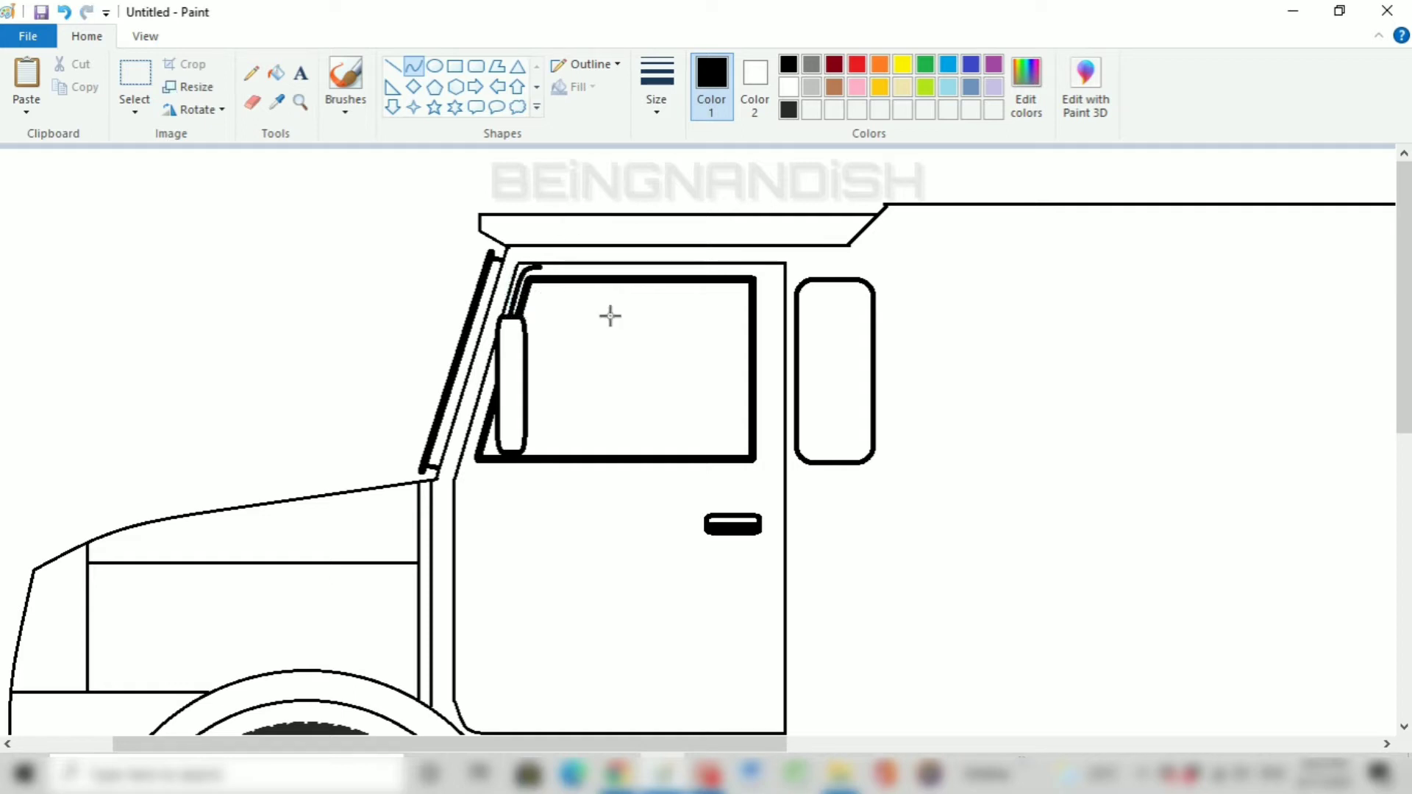
pyautogui.click(510, 481)
pyautogui.click(581, 365)
# Step: Draw the upper door hinge from a small upright rectangle on the door's front edge and a thin horizontal rectangle beside it
pyautogui.scroll(-3, 577, 361)
pyautogui.click(455, 66)
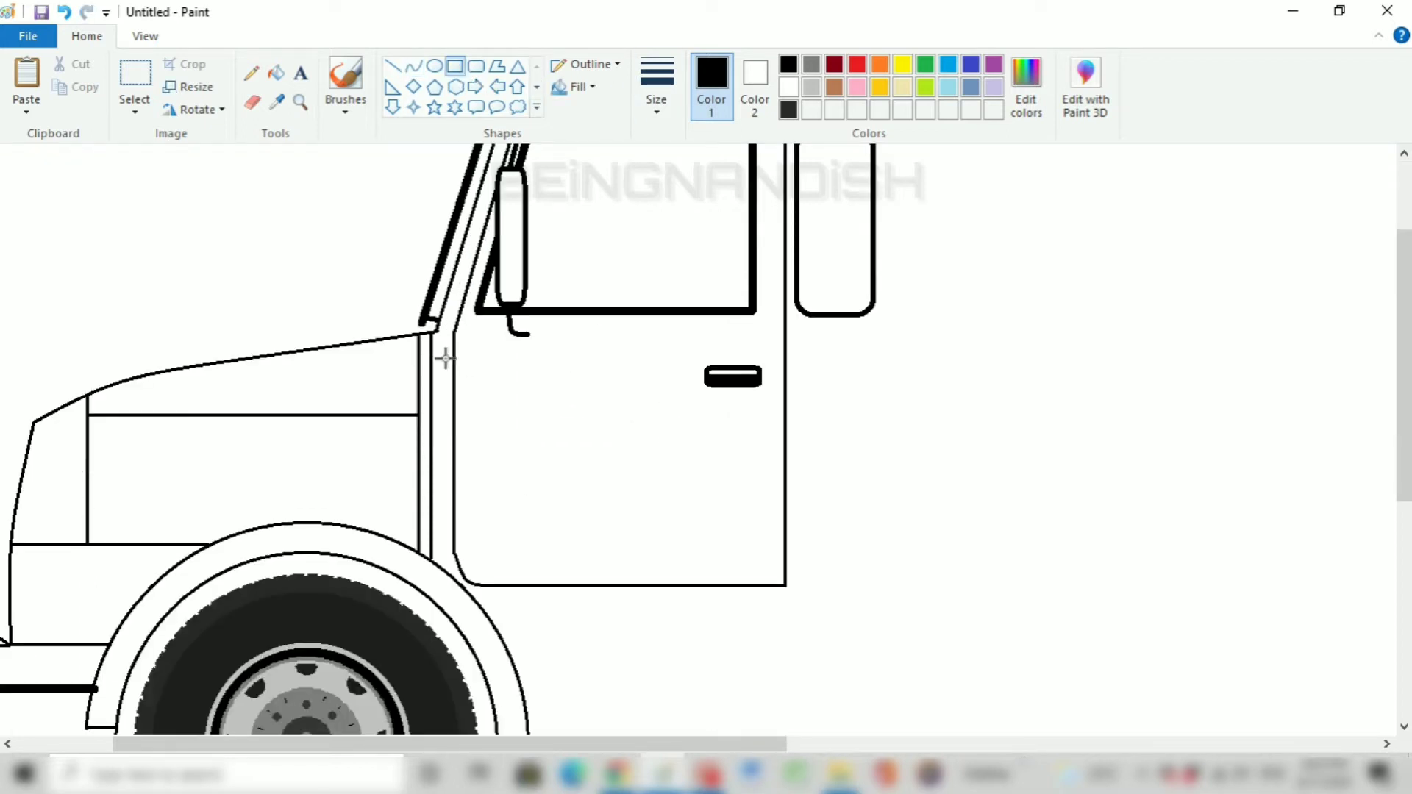
pyautogui.click(657, 87)
pyautogui.click(665, 179)
pyautogui.hotkey('ctrl', 'z')
# Step: Copy the upper hinge with transparent selection and place the duplicate lower on the door's front edge
pyautogui.click(135, 74)
pyautogui.moveTo(444, 341); pyautogui.dragTo(531, 404)
pyautogui.rightClick(490, 372)
pyautogui.click(134, 110)
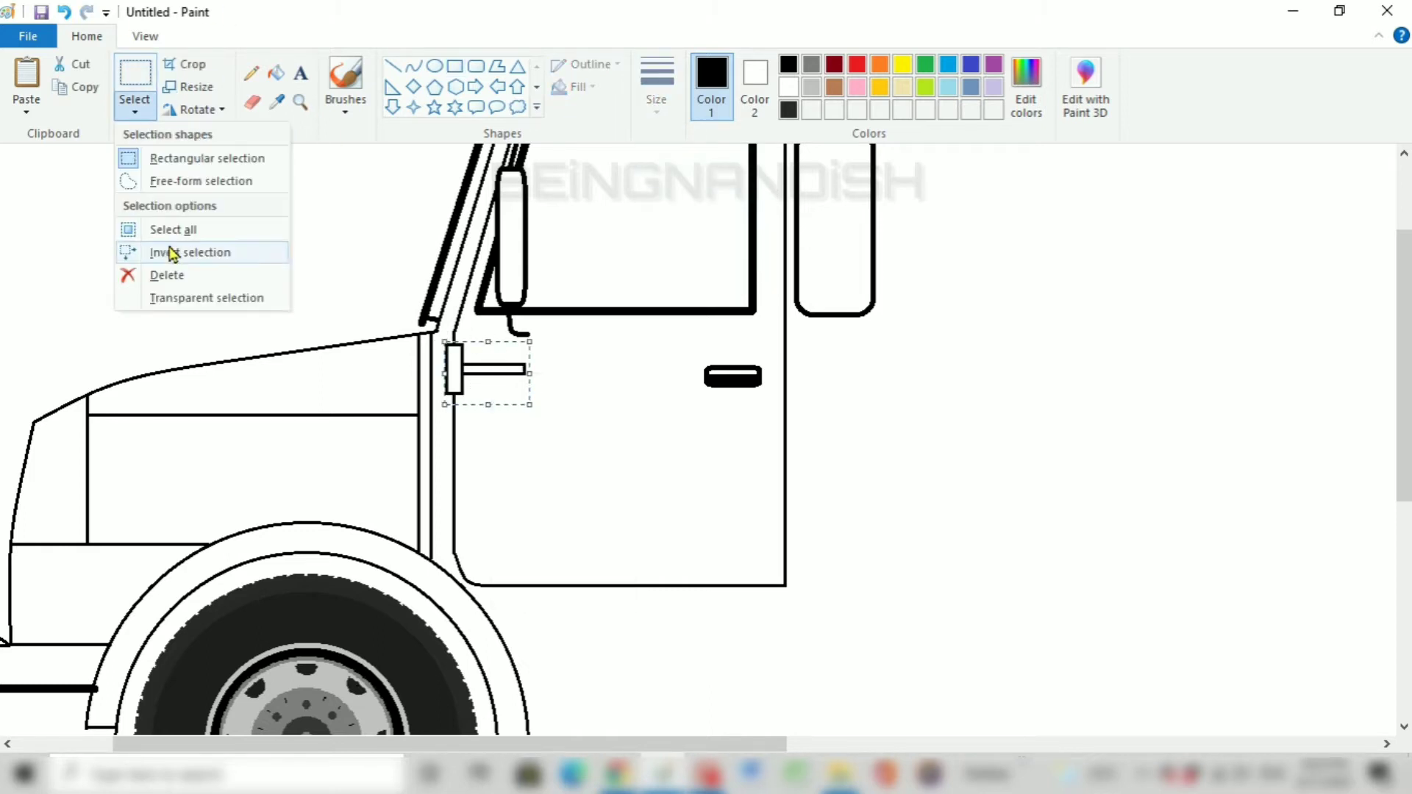
pyautogui.click(174, 298)
pyautogui.hotkey('ctrl', 'c')
pyautogui.hotkey('ctrl', 'v')
pyautogui.moveTo(92, 194)
pyautogui.mouseDown()
pyautogui.moveTo(498, 519)
pyautogui.moveTo(784, 550)
pyautogui.mouseUp()
# Step: Draw a horizontal line across the door just above its bottom edge and a tall narrow rounded rectangle behind the door
pyautogui.click(252, 102)
pyautogui.click(392, 66)
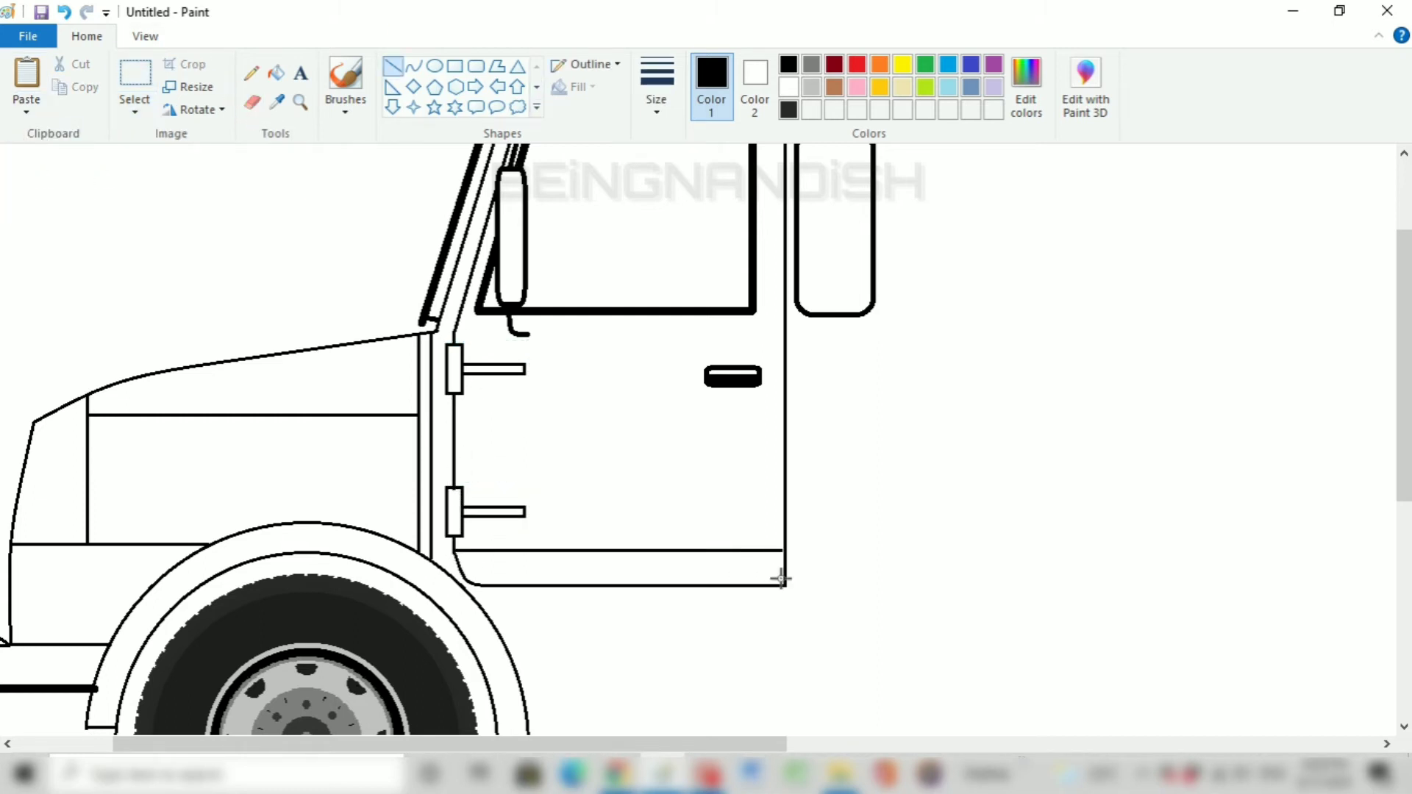
pyautogui.click(476, 66)
pyautogui.moveTo(823, 332); pyautogui.dragTo(834, 578)
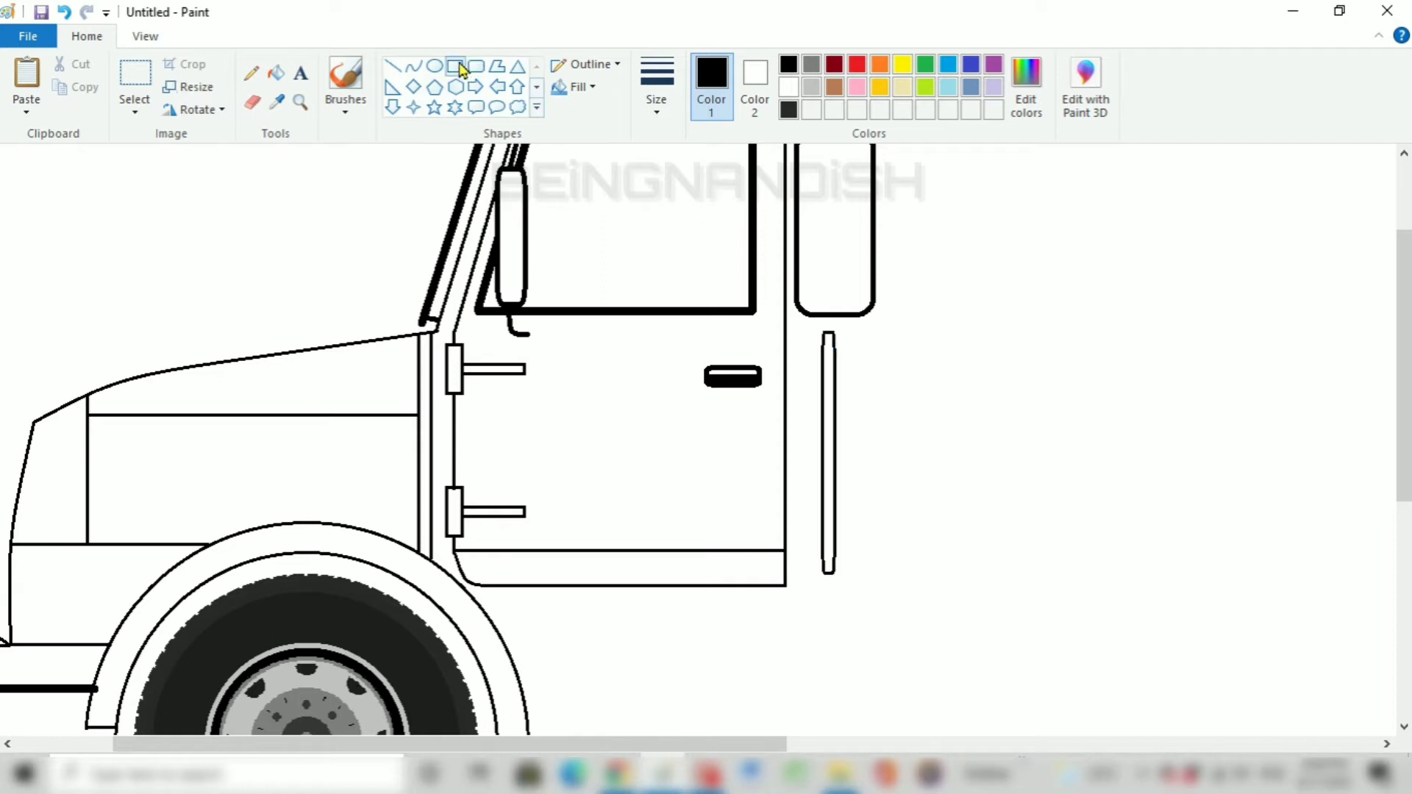
# Step: Draw a wide rounded rectangle below the door, behind the front arch and resting on the body's bottom line
pyautogui.scroll(-2, 436, 103)
pyautogui.moveTo(538, 476)
pyautogui.mouseDown()
pyautogui.moveTo(769, 631)
pyautogui.moveTo(913, 637)
pyautogui.mouseUp()
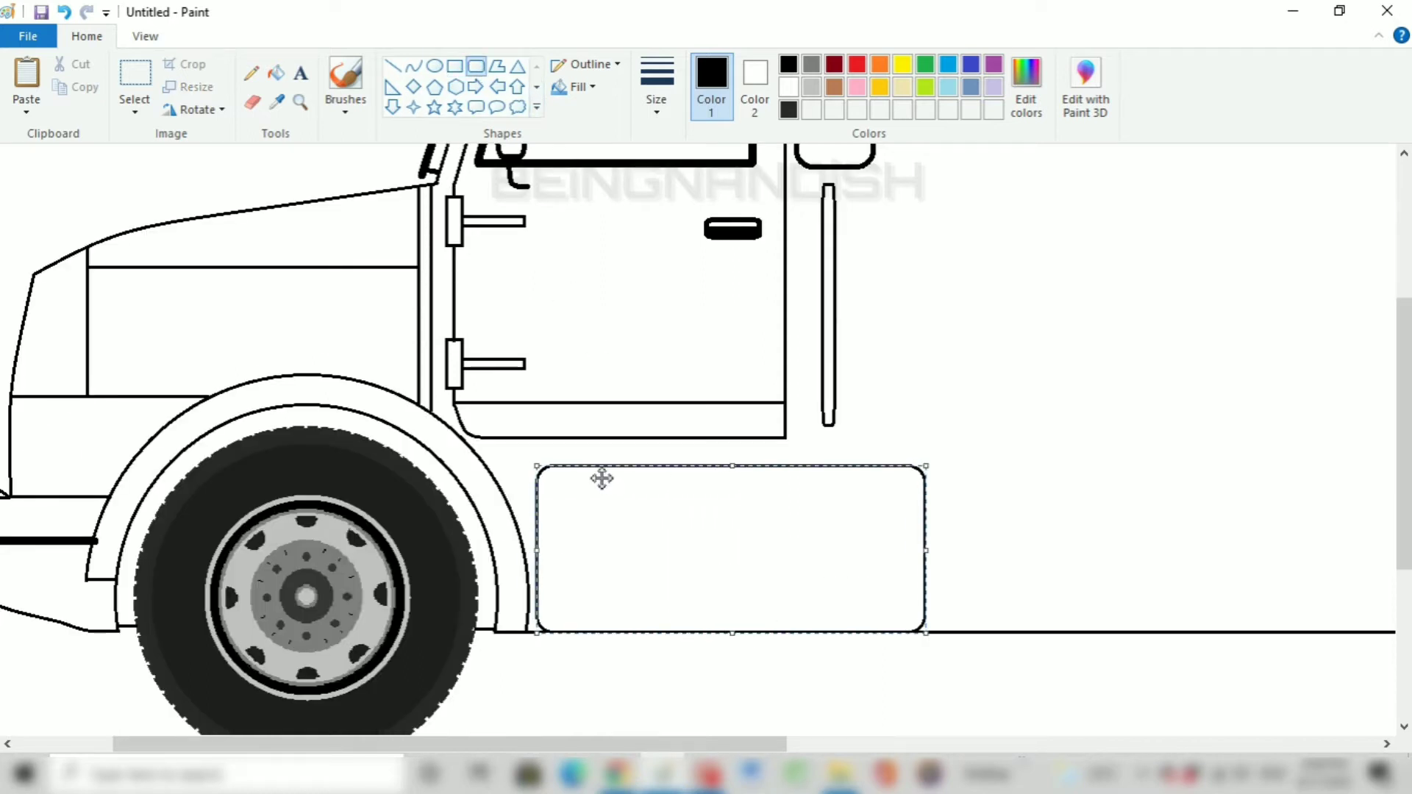
pyautogui.moveTo(912, 559); pyautogui.dragTo(889, 571)
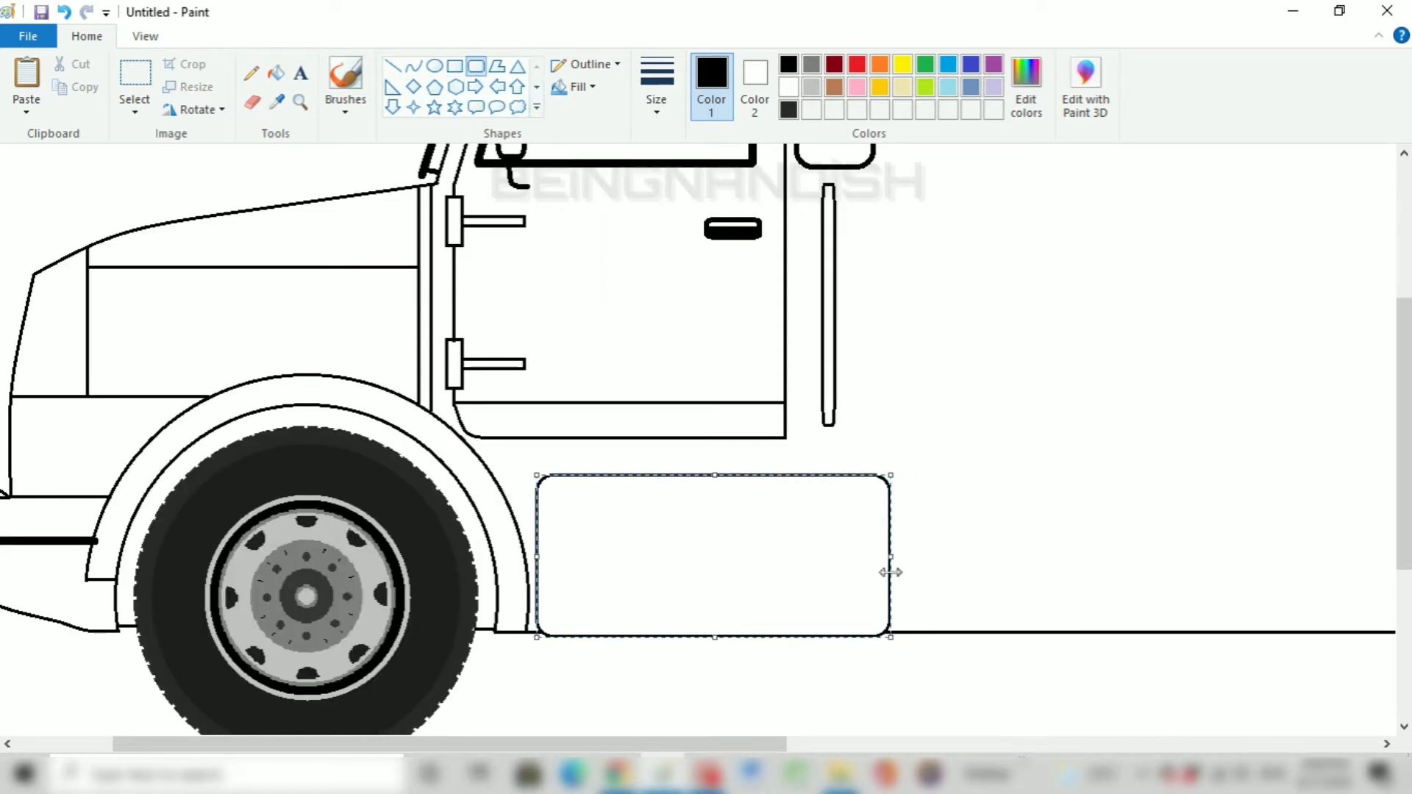
# Step: Add a horizontal line near the base of the box below the door and a pair of vertical lines towards each end
pyautogui.click(391, 66)
pyautogui.moveTo(538, 622); pyautogui.dragTo(888, 637)
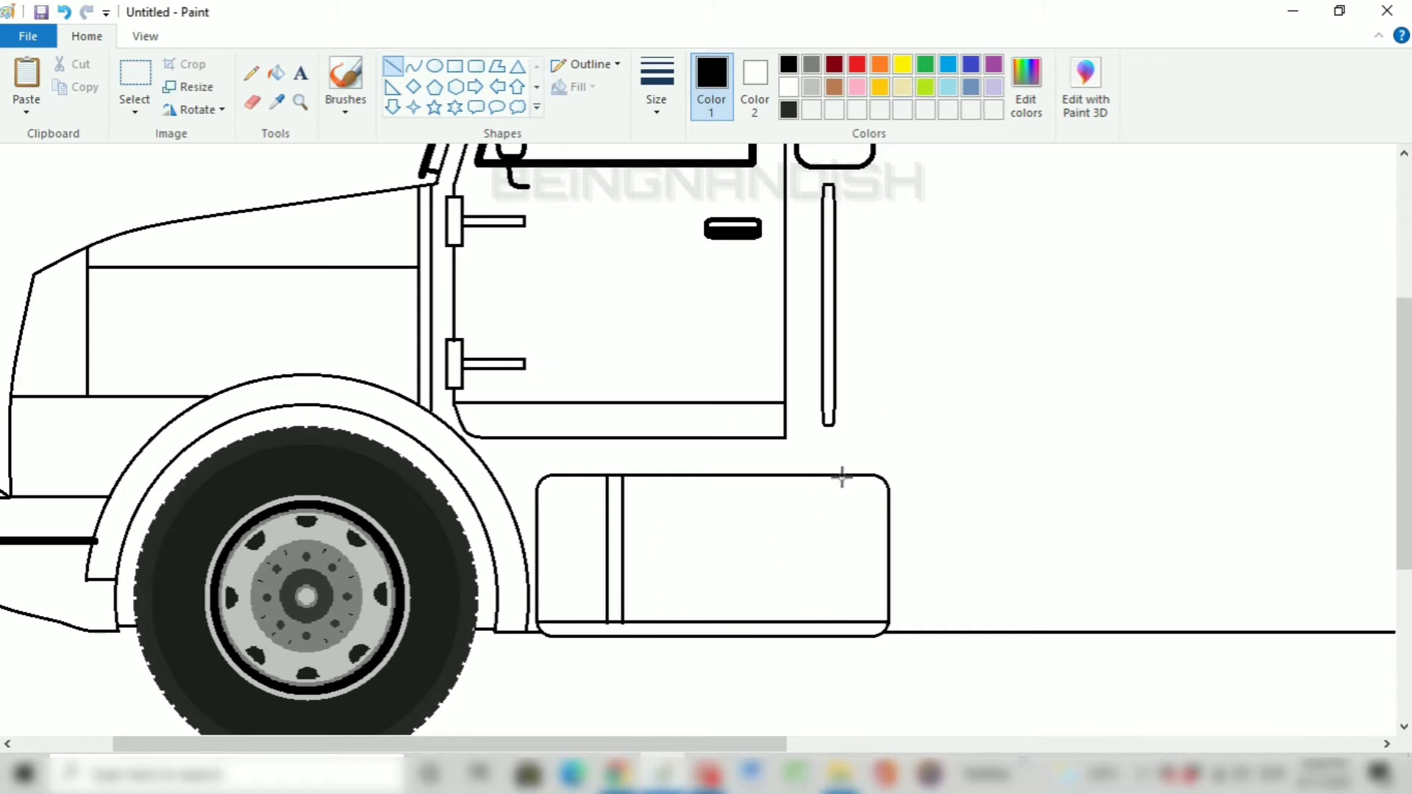
pyautogui.moveTo(843, 477); pyautogui.dragTo(836, 624)
pyautogui.moveTo(831, 552); pyautogui.dragTo(823, 546)
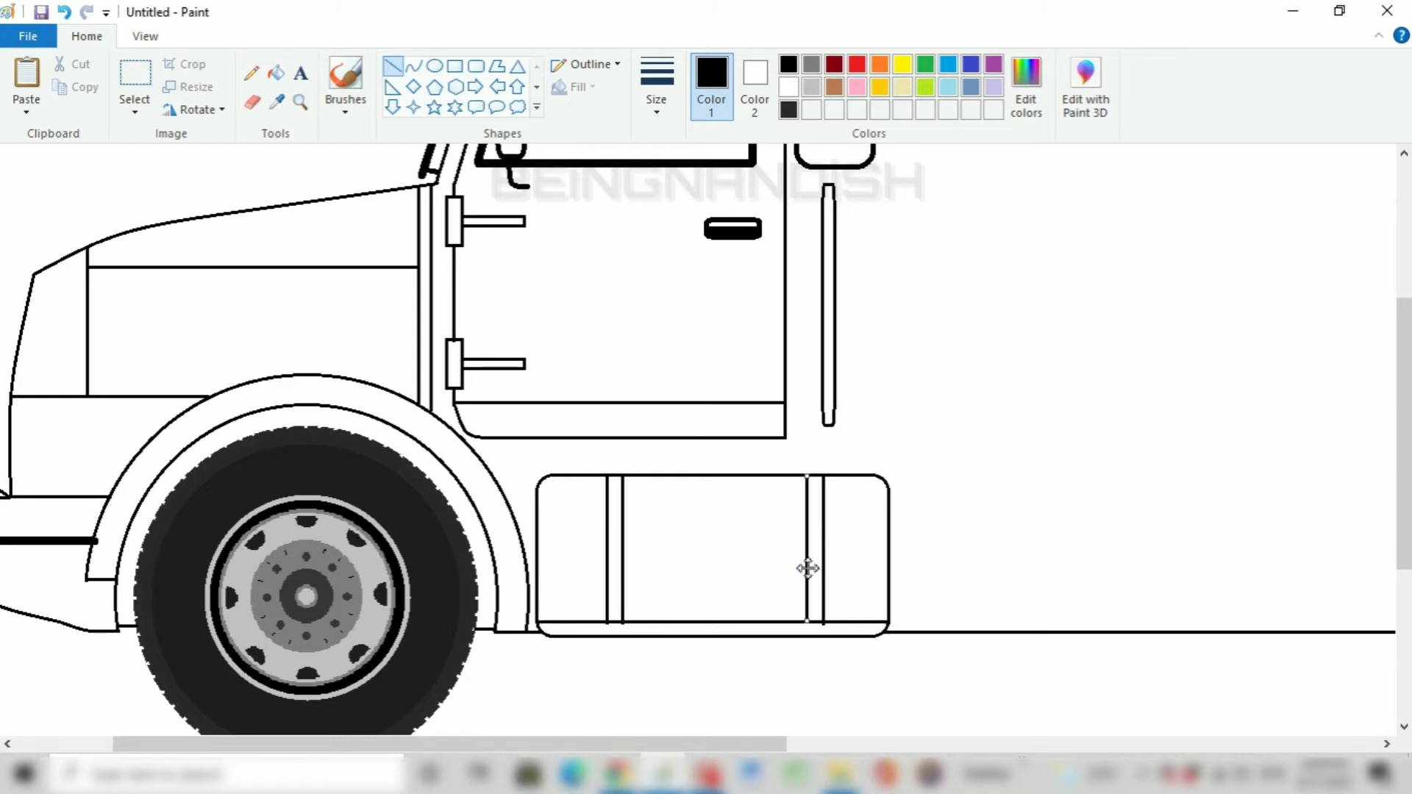
pyautogui.click(739, 538)
# Step: Draw a thin horizontal rectangle joining the two pairs of vertical lines inside the box below the door
pyautogui.click(454, 67)
pyautogui.moveTo(623, 537); pyautogui.dragTo(809, 562)
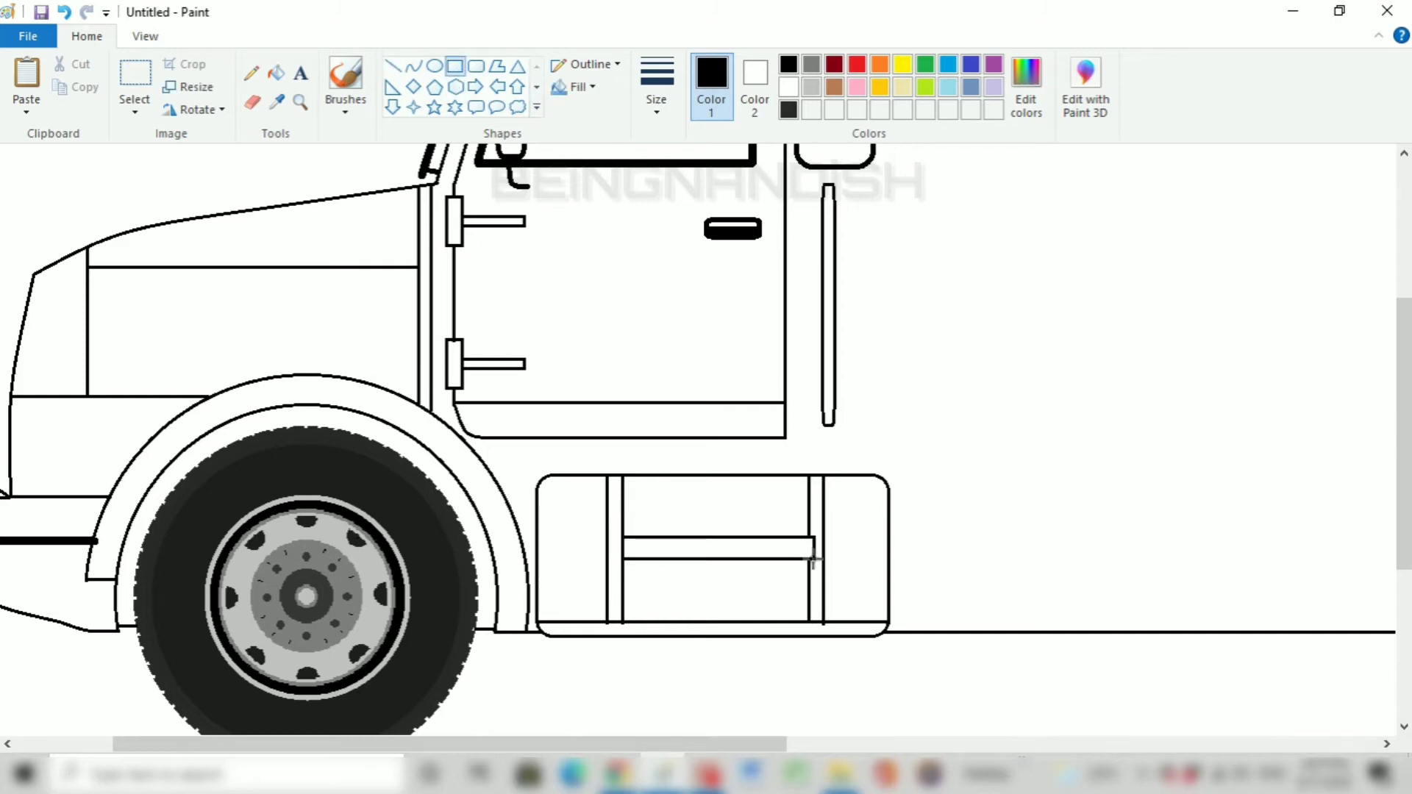
pyautogui.click(940, 439)
# Step: Draw a full-height vertical line behind the cab from the roof to the body's bottom line
pyautogui.click(145, 36)
pyautogui.click(71, 82)
pyautogui.click(87, 36)
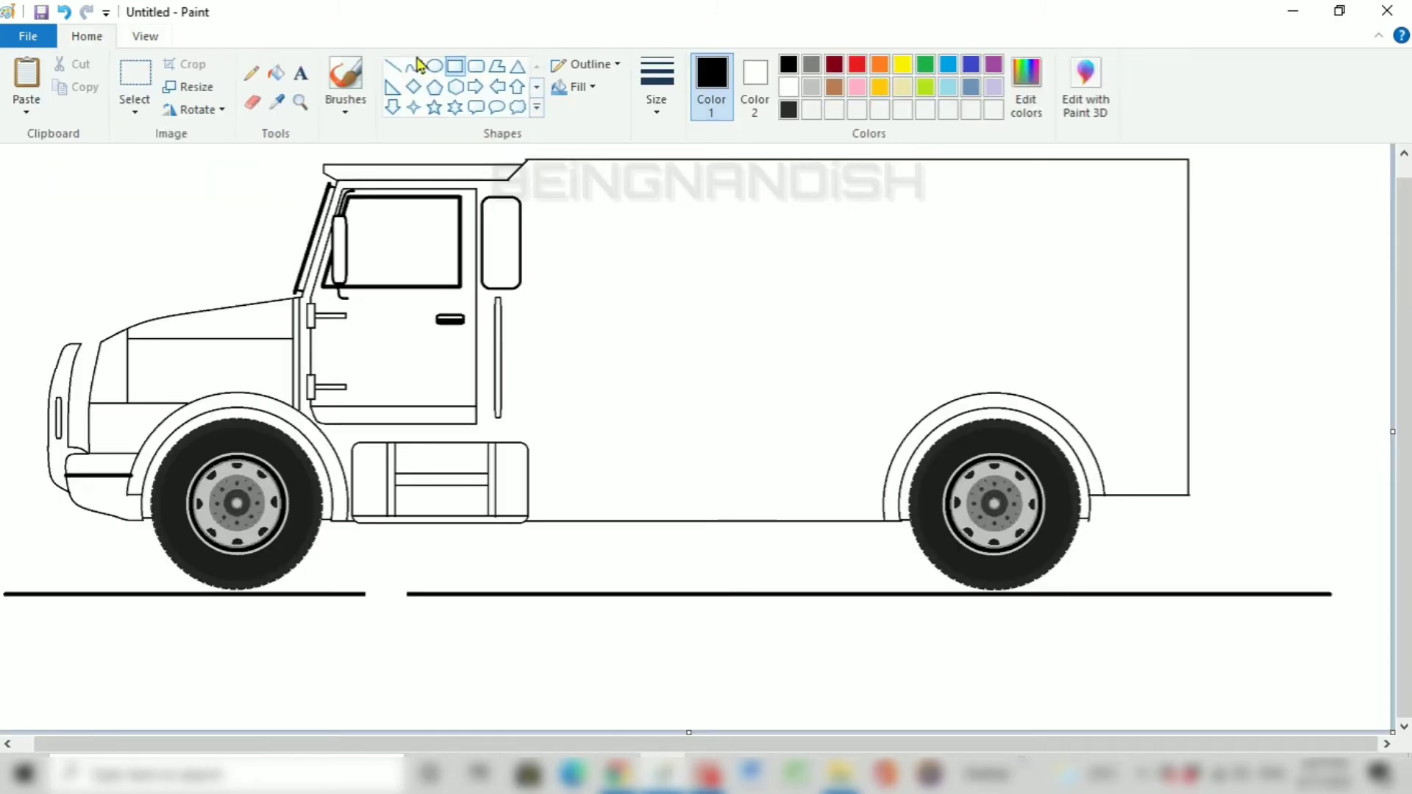
pyautogui.click(393, 66)
pyautogui.scroll(1, 625, 409)
# Step: Draw a tall upright rectangle at the front of the cargo body and lower its top edge below the roof
pyautogui.click(454, 66)
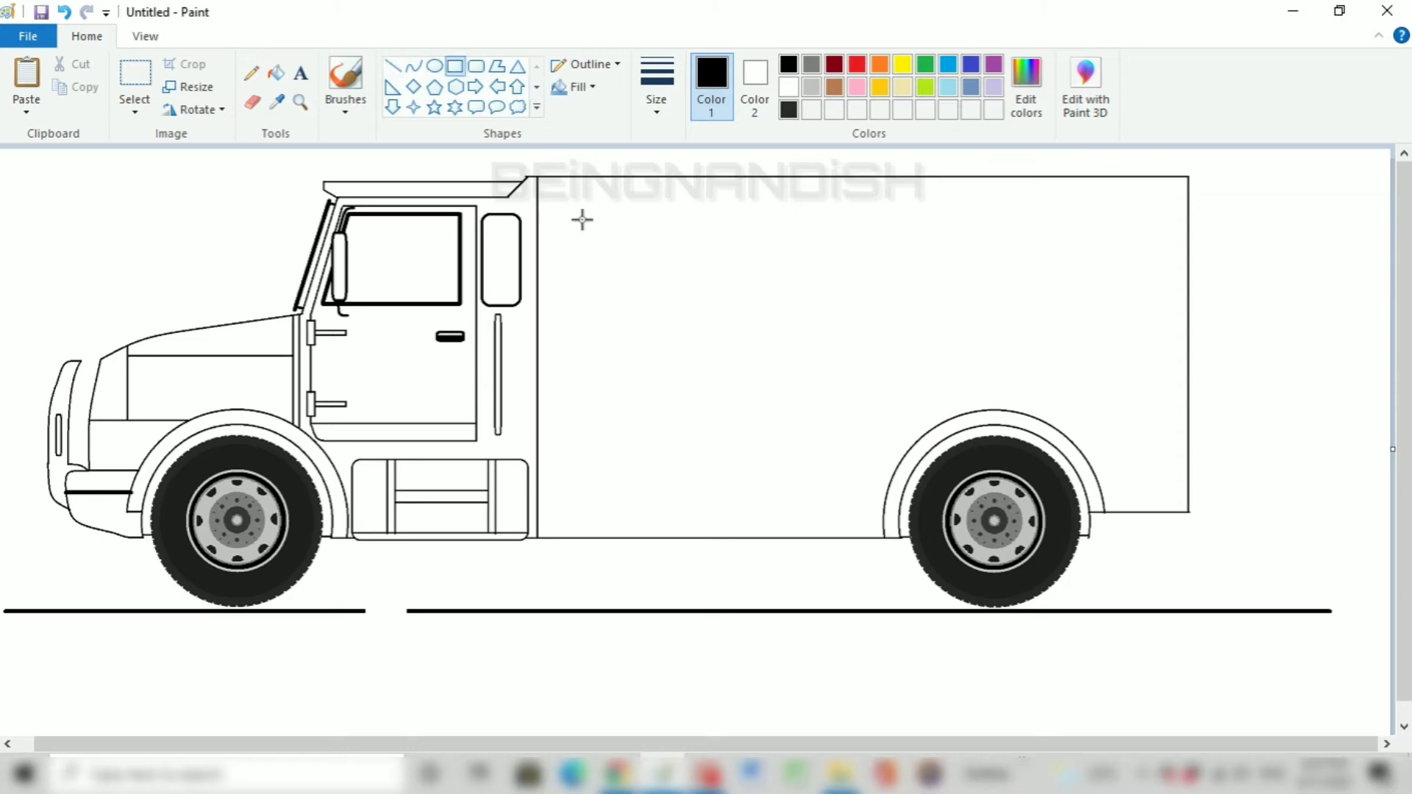
pyautogui.moveTo(551, 197); pyautogui.dragTo(695, 512)
pyautogui.moveTo(625, 197); pyautogui.dragTo(625, 219)
pyautogui.moveTo(632, 354); pyautogui.dragTo(634, 354)
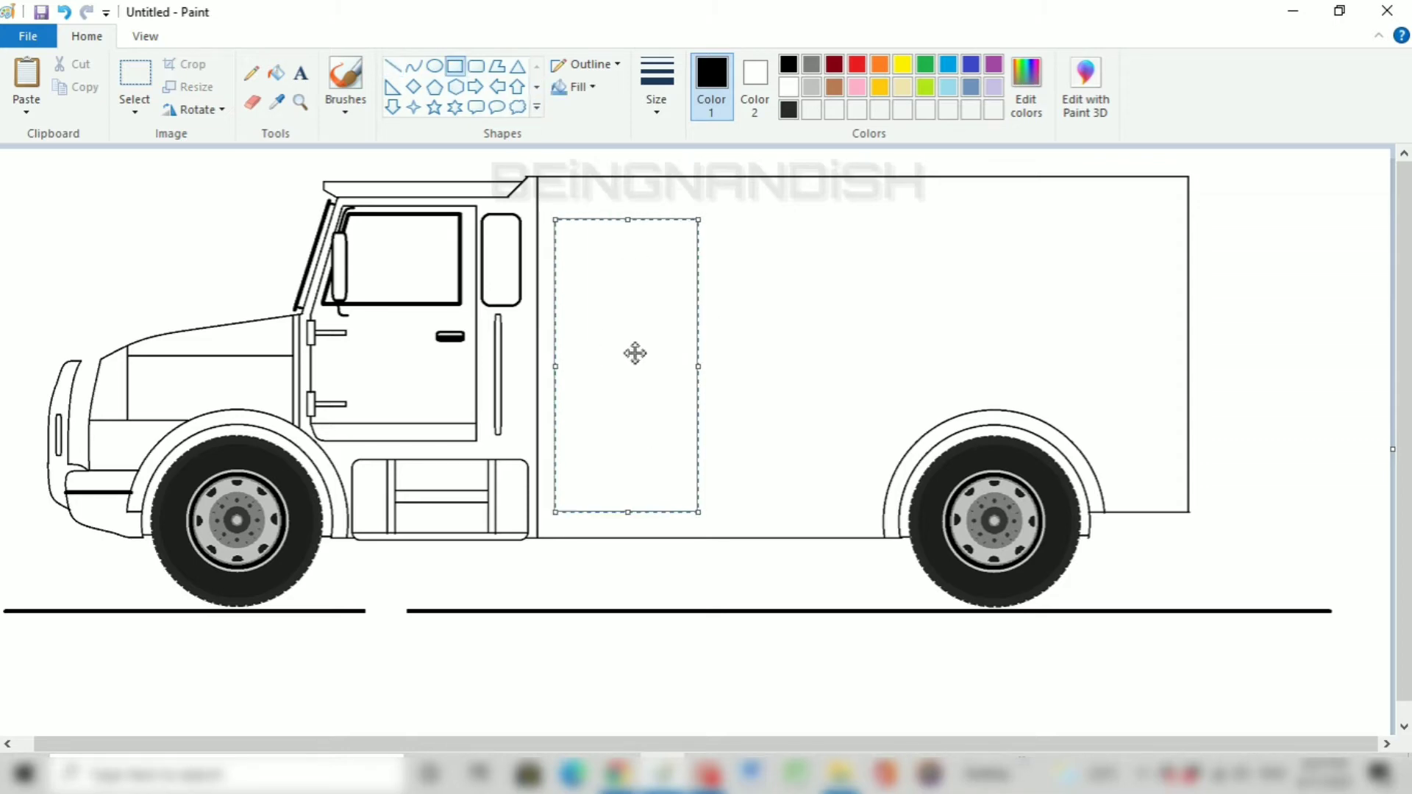
# Step: Raise the bottom edge of the tall cargo rectangle slightly and draw a horizontal line below it from the cab's rear line to the rear wheel arch
pyautogui.moveTo(629, 515); pyautogui.dragTo(628, 509)
pyautogui.click(778, 401)
pyautogui.click(393, 66)
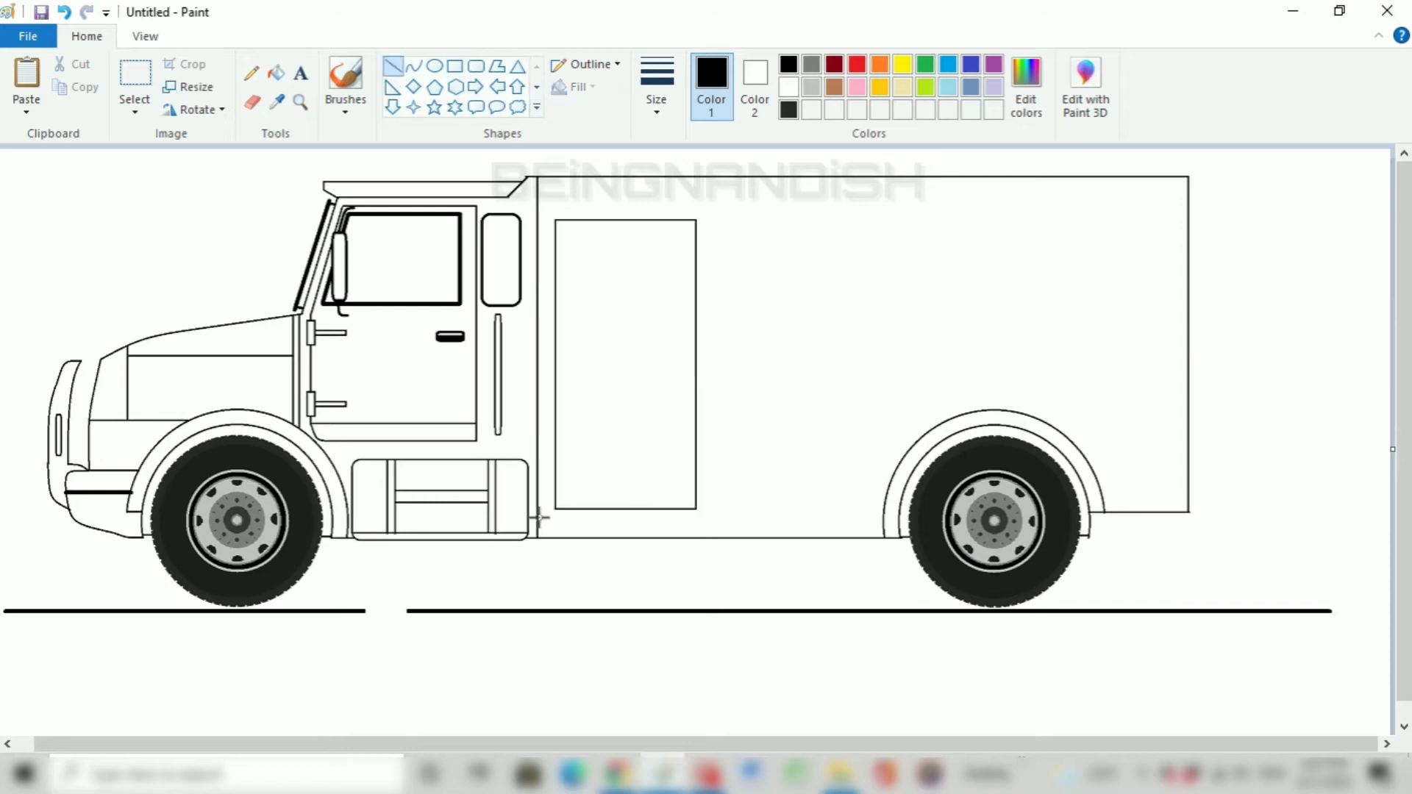
pyautogui.moveTo(537, 518); pyautogui.dragTo(882, 518)
# Step: Copy a cab door hinge and place the copy on the front edge of the tall cargo door near its upper corner
pyautogui.click(145, 36)
pyautogui.click(27, 84)
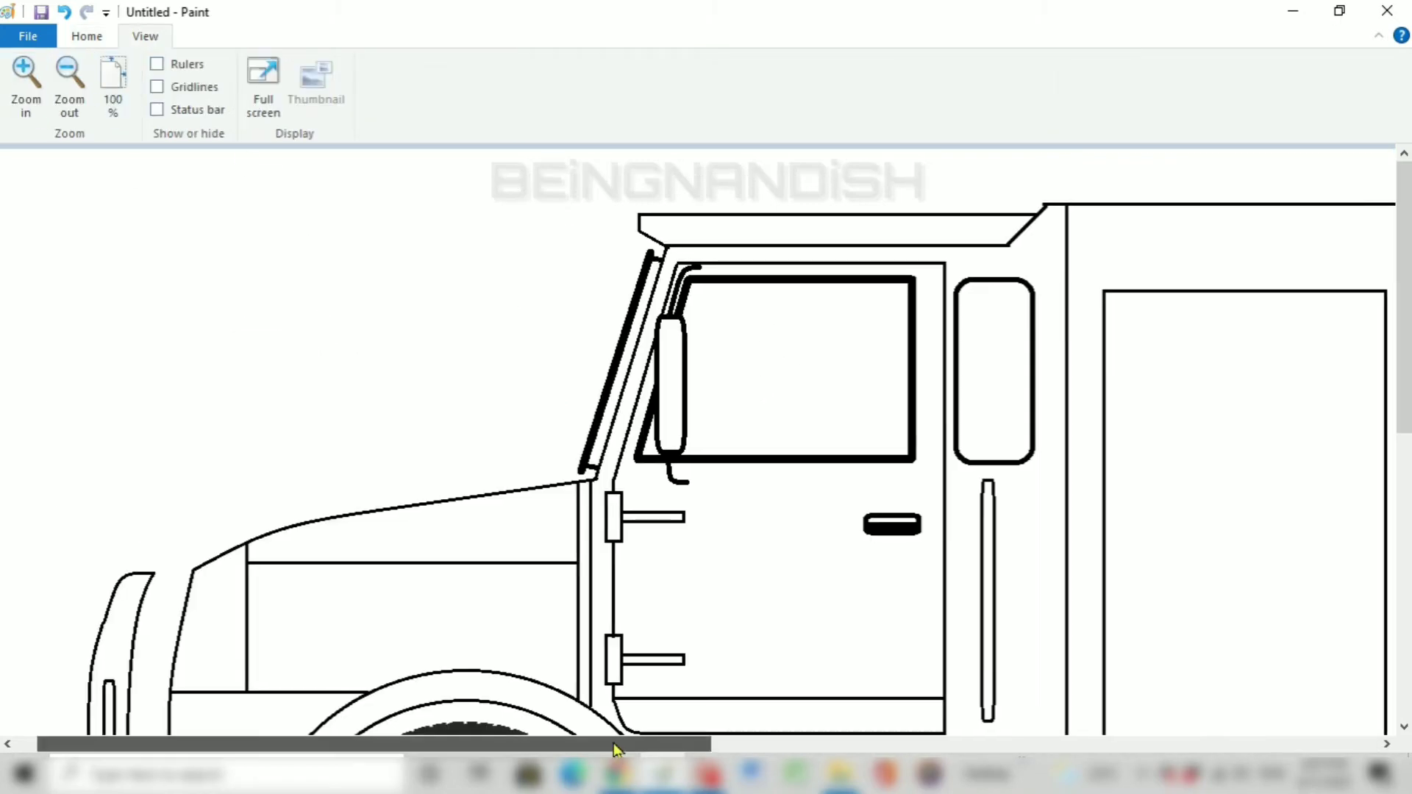
pyautogui.click(86, 36)
pyautogui.click(26, 110)
pyautogui.click(54, 134)
pyautogui.moveTo(53, 184); pyautogui.dragTo(652, 364)
# Step: Paste two more hinges on the cargo door's front edge, one at mid-height and one near the lower corner
pyautogui.rightClick(608, 196)
pyautogui.click(662, 252)
pyautogui.moveTo(52, 184); pyautogui.dragTo(653, 554)
pyautogui.scroll(-2, 750, 476)
pyautogui.rightClick(773, 464)
pyautogui.click(823, 521)
pyautogui.moveTo(52, 184)
pyautogui.mouseDown()
pyautogui.moveTo(653, 621)
pyautogui.moveTo(652, 655)
pyautogui.moveTo(647, 601)
pyautogui.mouseUp()
pyautogui.click(770, 498)
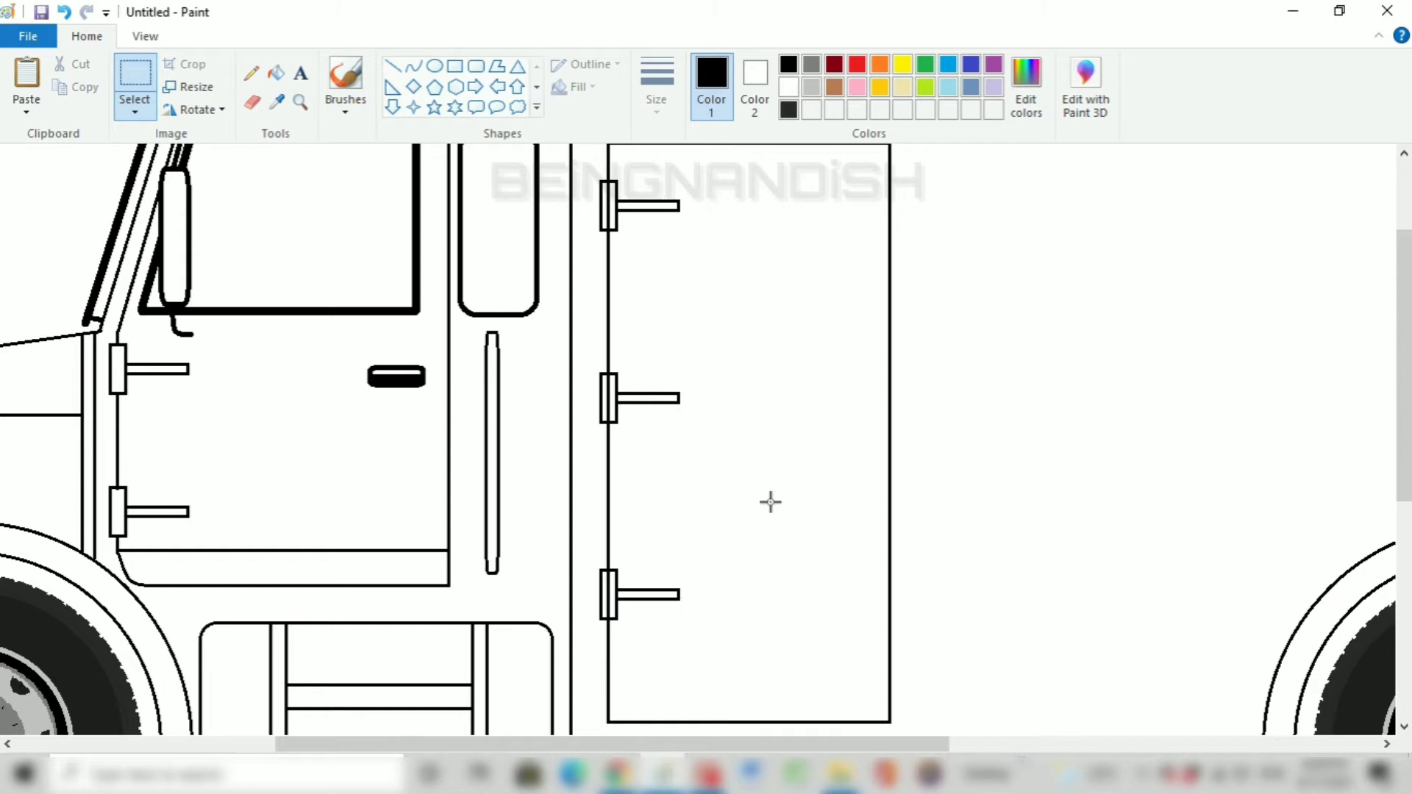
# Step: Erase the door edge line where it passes through the three cargo door hinges
pyautogui.click(252, 102)
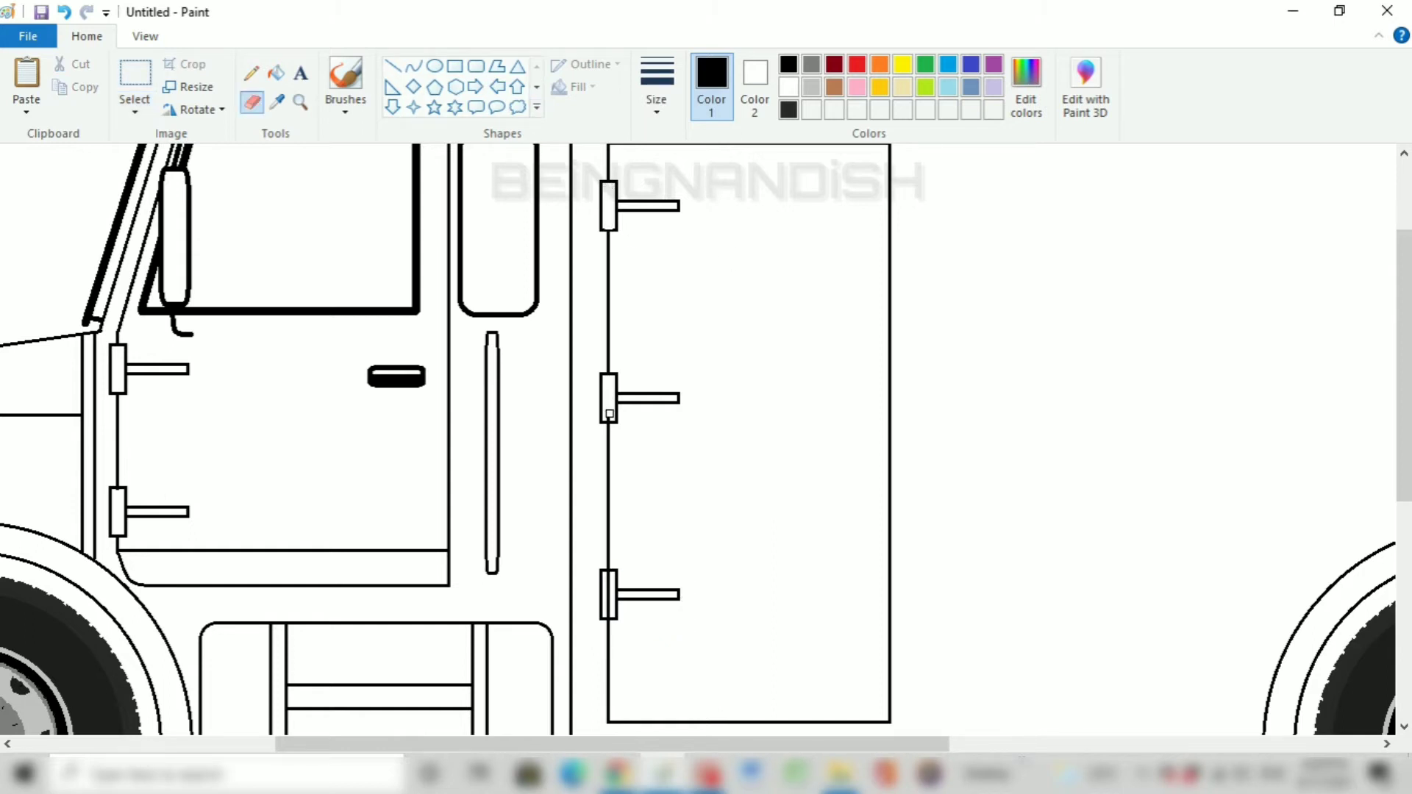
pyautogui.click(67, 16)
pyautogui.scroll(-2, 608, 430)
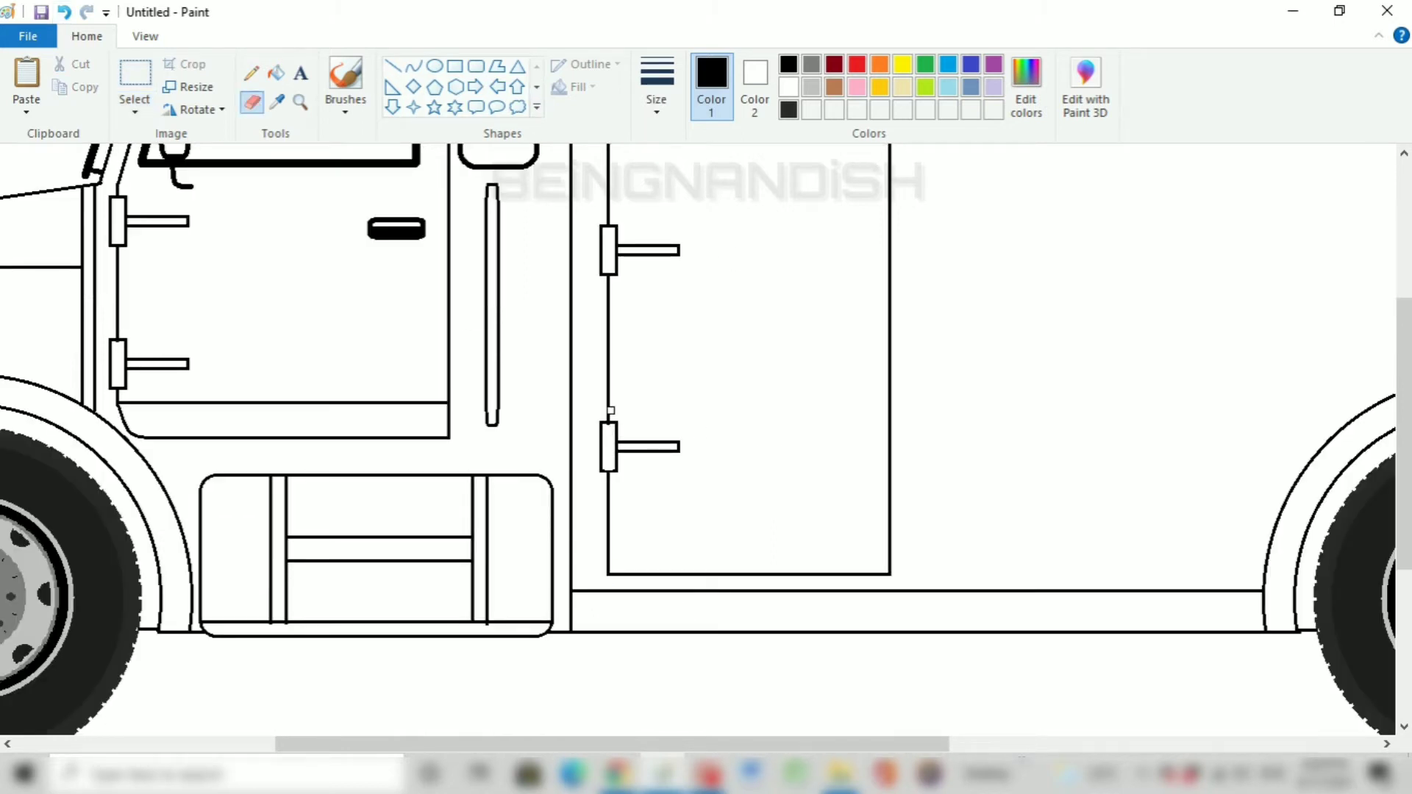
# Step: Draw a wide rectangular panel inside the cargo door, just above its lower edge
pyautogui.click(456, 67)
pyautogui.moveTo(615, 479); pyautogui.dragTo(881, 571)
pyautogui.click(968, 495)
# Step: Draw a double-outlined horizontal window in the upper cargo door and a T-shaped handle near the door's rear edge
pyautogui.scroll(4, 702, 345)
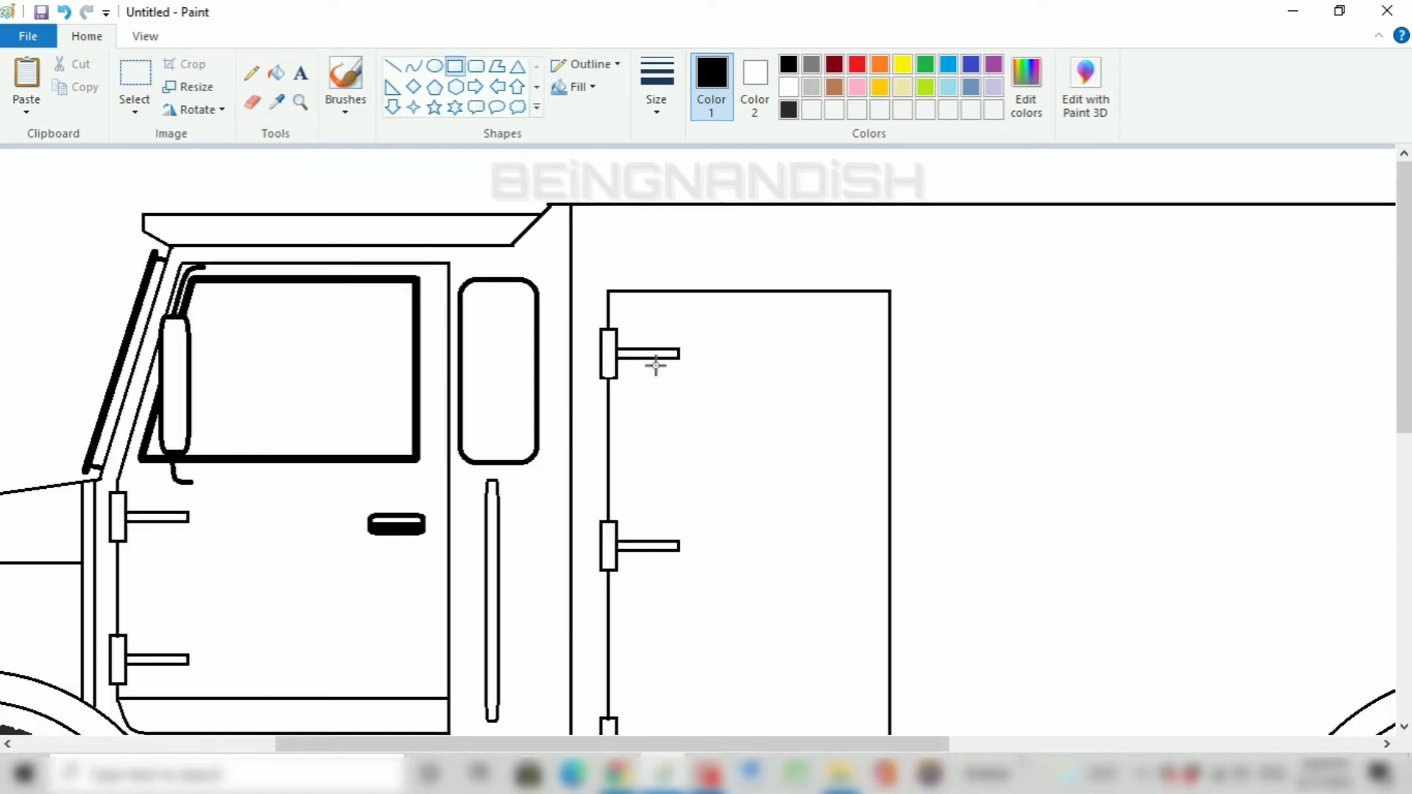
pyautogui.moveTo(655, 366); pyautogui.dragTo(837, 409)
pyautogui.scroll(-2, 837, 410)
pyautogui.moveTo(661, 223); pyautogui.dragTo(833, 262)
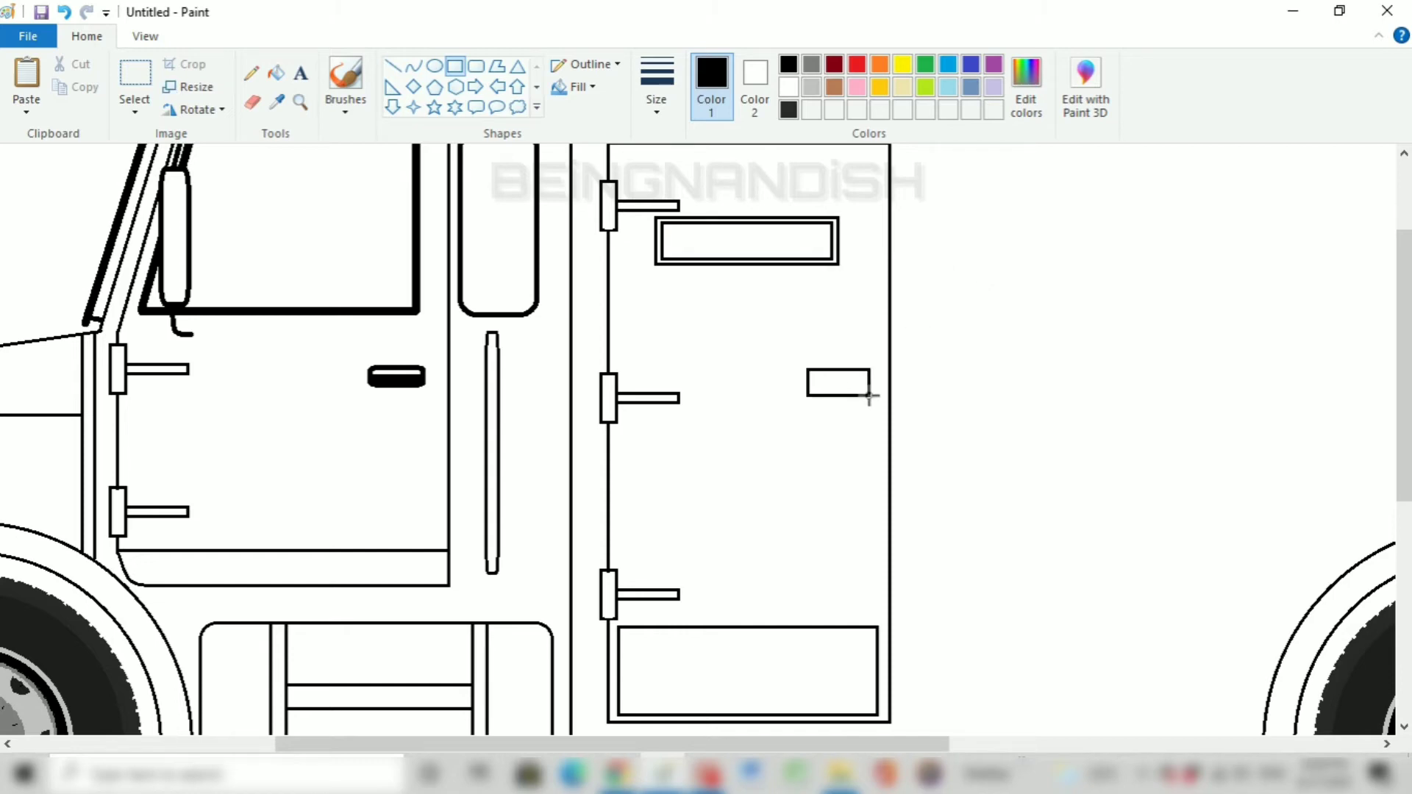
pyautogui.moveTo(835, 443); pyautogui.dragTo(843, 457)
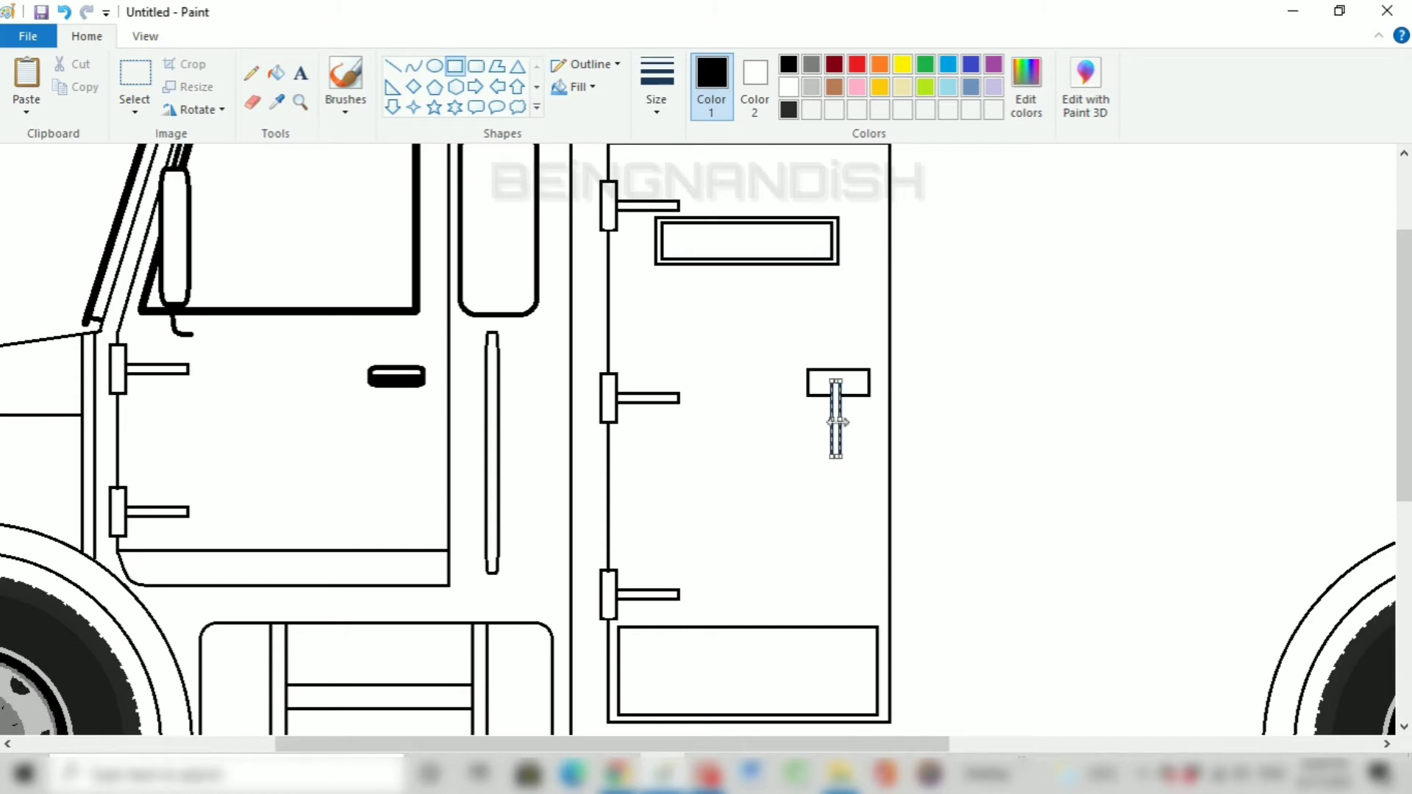
pyautogui.click(999, 400)
# Step: Copy the cargo door window and place two copies level with it on the body side, one mid-body and one towards the rear
pyautogui.click(135, 73)
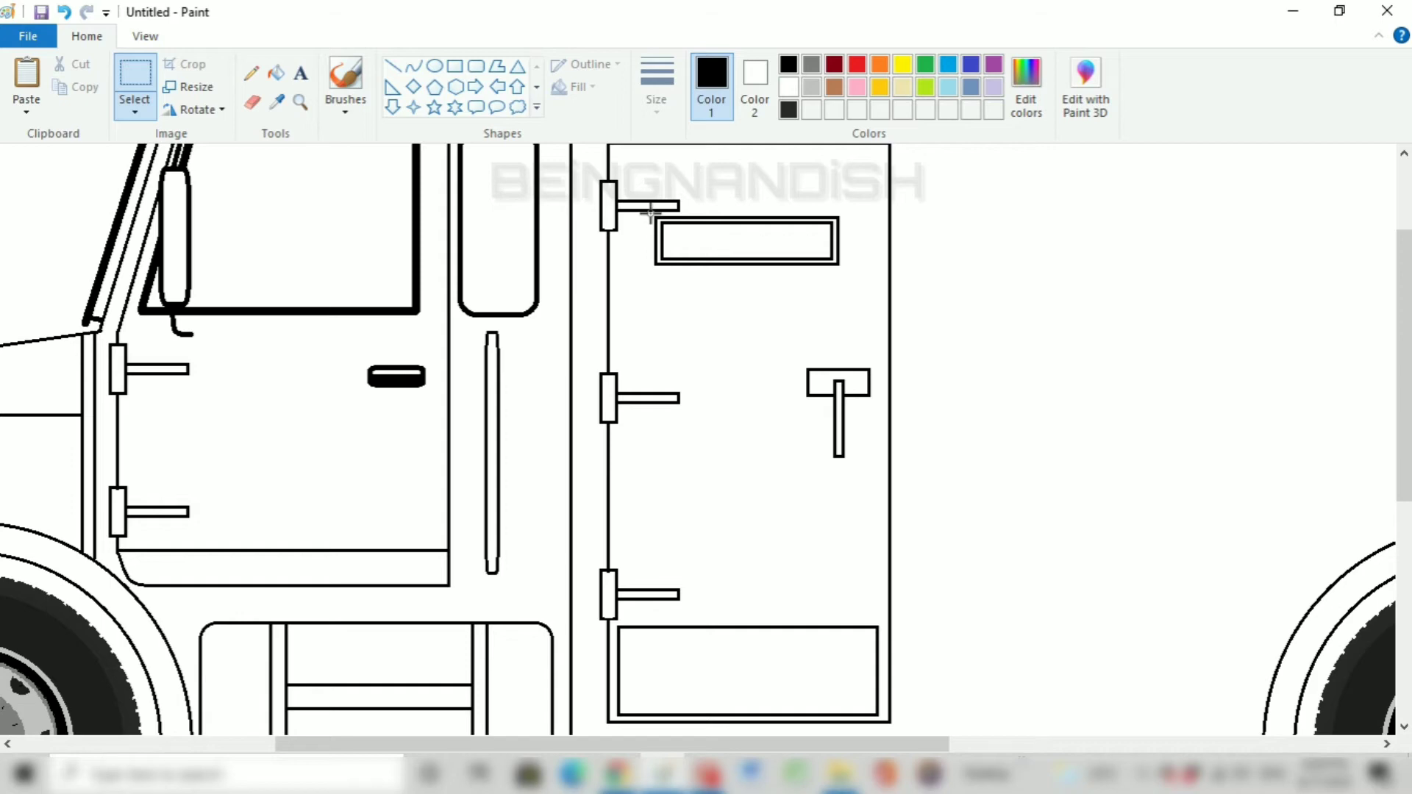
pyautogui.moveTo(650, 214); pyautogui.dragTo(843, 269)
pyautogui.rightClick(816, 254)
pyautogui.click(854, 286)
pyautogui.moveTo(610, 745); pyautogui.dragTo(858, 744)
pyautogui.hotkey('ctrl', 'v')
pyautogui.moveTo(144, 164); pyautogui.dragTo(783, 232)
pyautogui.rightClick(525, 193)
pyautogui.click(606, 252)
pyautogui.moveTo(163, 181); pyautogui.dragTo(1138, 229)
pyautogui.click(939, 271)
# Step: Draw a horizontal line just below the roof across the cargo body, from the cab's rear line to the body's rear edge
pyautogui.scroll(2, 497, 211)
pyautogui.click(393, 66)
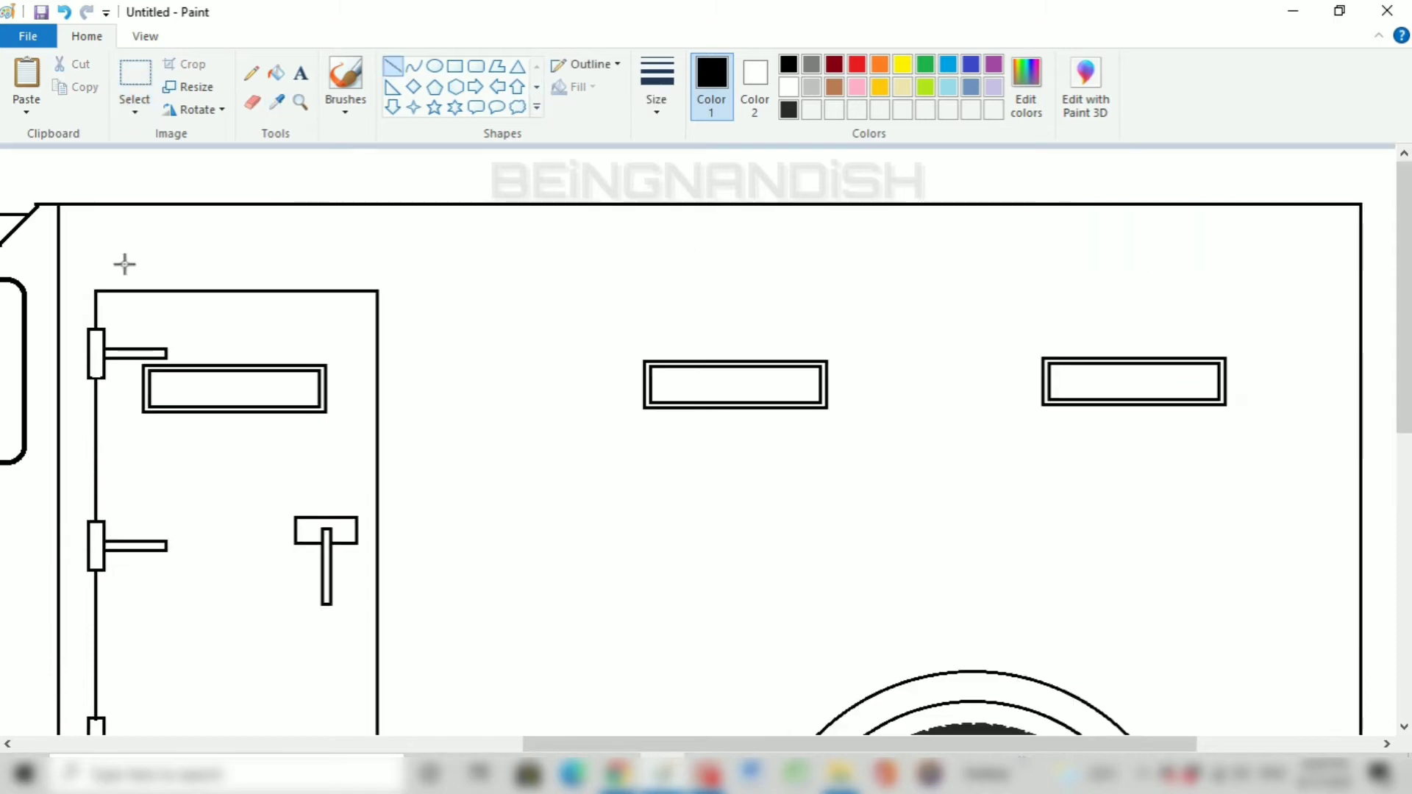
pyautogui.moveTo(59, 267); pyautogui.dragTo(1310, 267)
# Step: Draw a low rounded roof vent with solid colour fill above the cargo door and cut it flat at the roof line
pyautogui.click(476, 66)
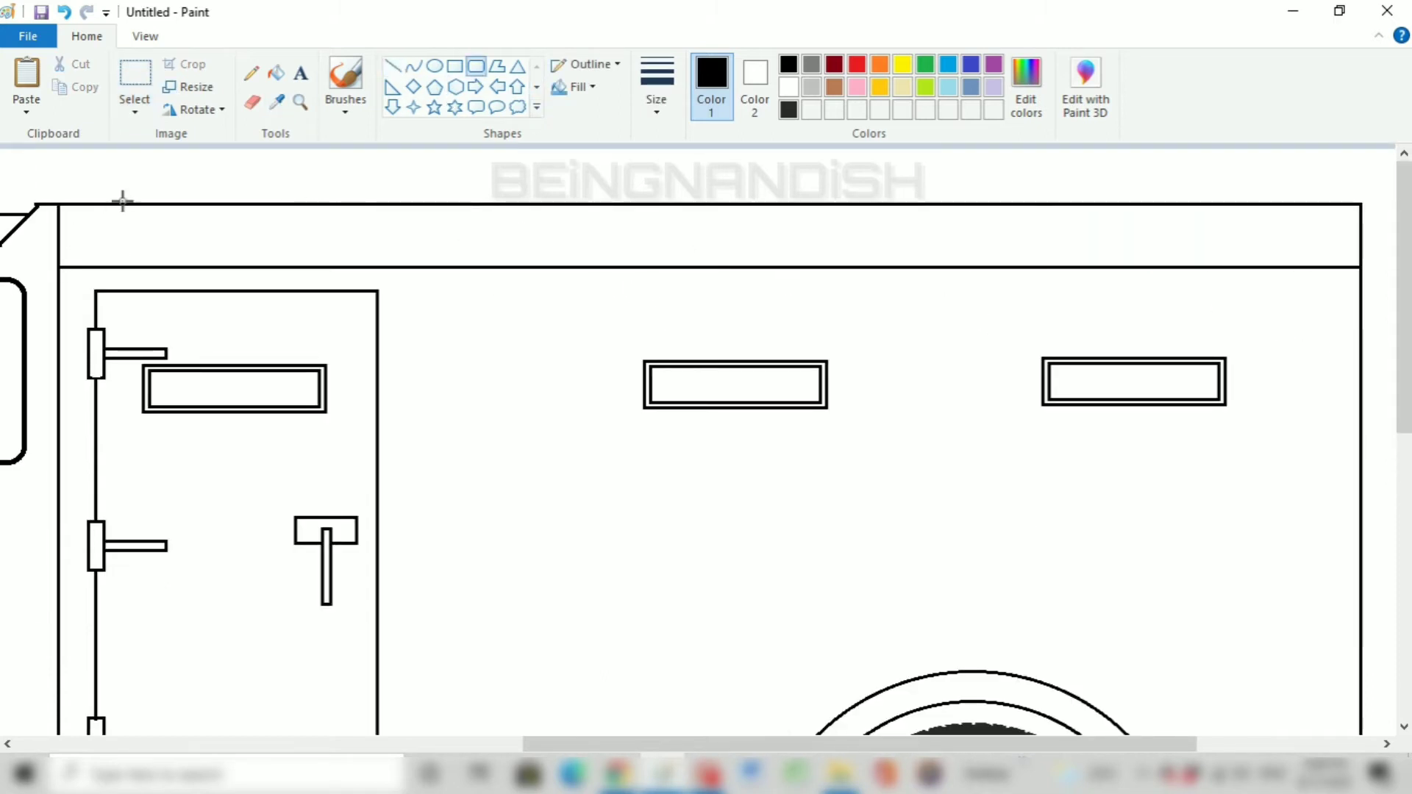
pyautogui.moveTo(122, 191); pyautogui.dragTo(356, 228)
pyautogui.click(64, 11)
pyautogui.click(578, 87)
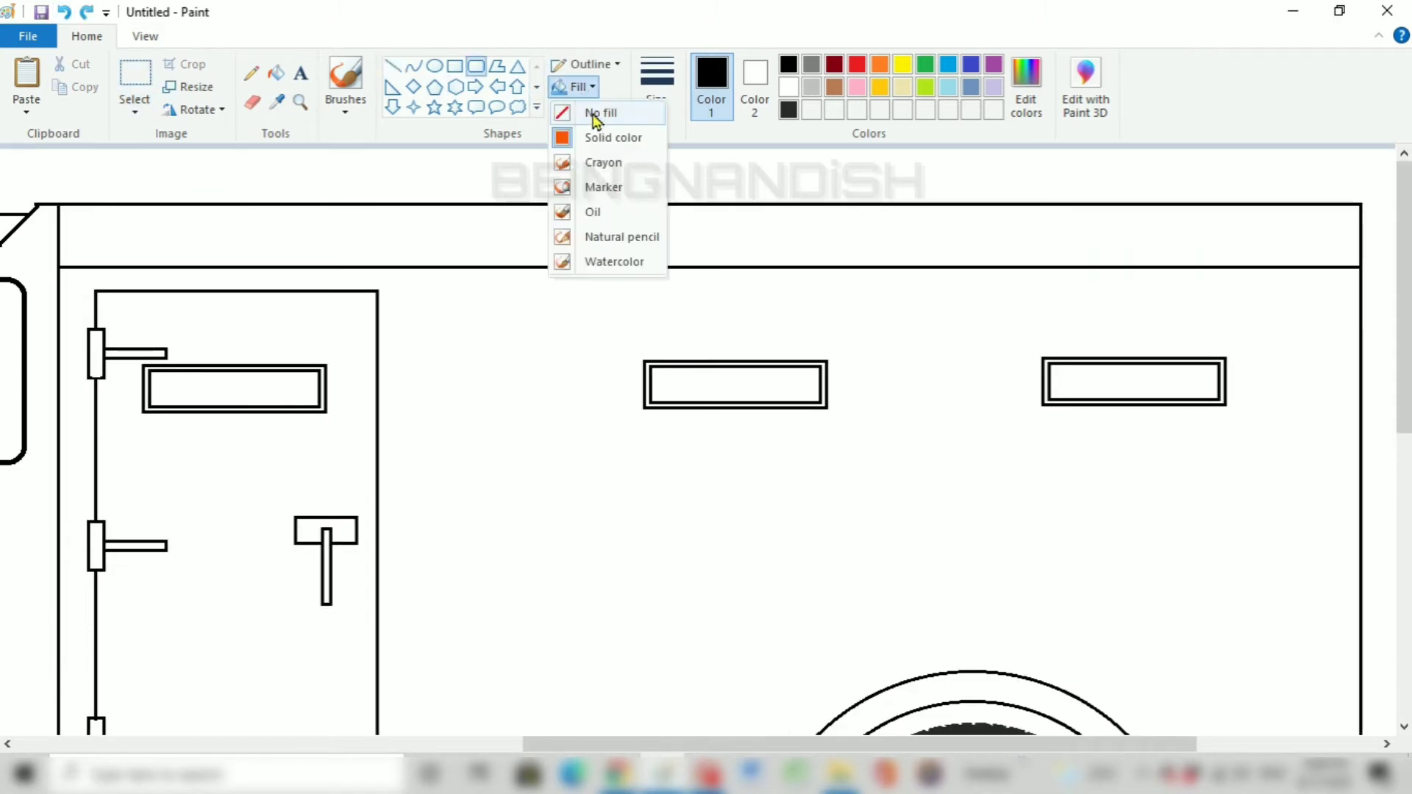
pyautogui.click(581, 135)
pyautogui.moveTo(123, 188); pyautogui.dragTo(360, 214)
pyautogui.moveTo(124, 206); pyautogui.dragTo(367, 226)
pyautogui.press('Delete')
pyautogui.click(393, 66)
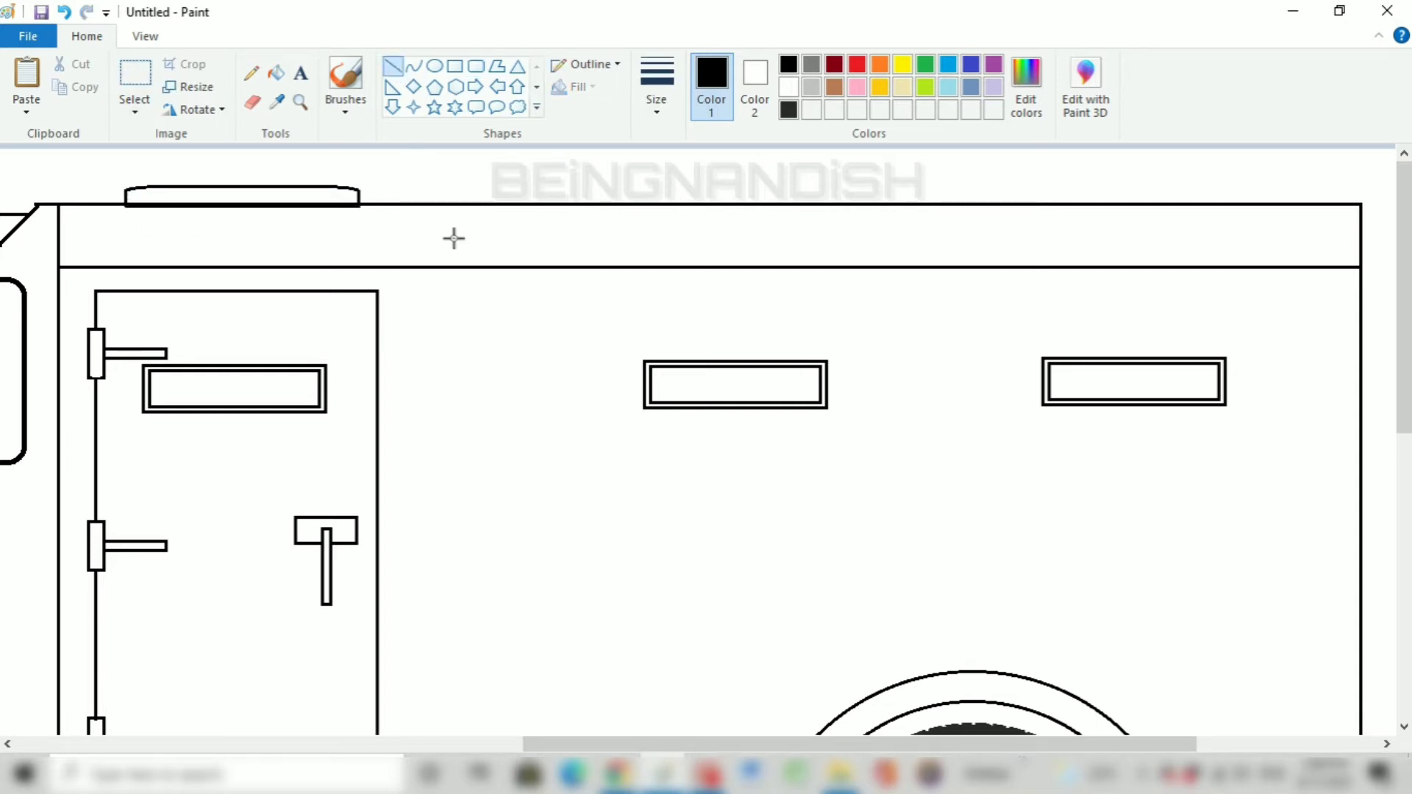
# Step: Draw a small rounded rectangle with a thicker outline as a marker light in the roof strip above the cargo door
pyautogui.click(476, 67)
pyautogui.click(657, 88)
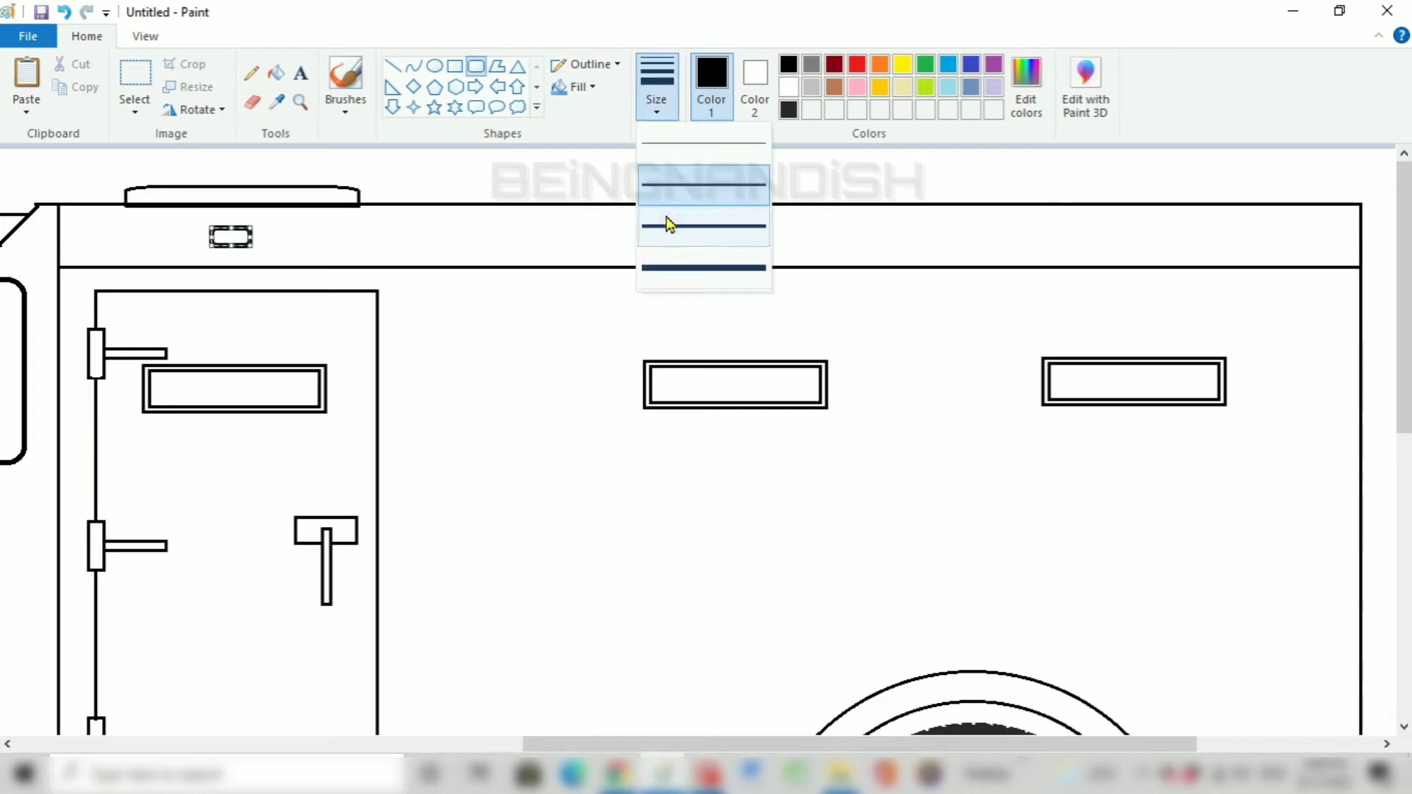
pyautogui.click(668, 221)
# Step: Copy the marker light and place two copies in the roof strip, one above each window on the body side
pyautogui.click(135, 80)
pyautogui.moveTo(190, 213); pyautogui.dragTo(281, 252)
pyautogui.rightClick(251, 233)
pyautogui.click(299, 270)
pyautogui.rightClick(474, 177)
pyautogui.click(537, 229)
pyautogui.moveTo(537, 229); pyautogui.dragTo(723, 234)
pyautogui.rightClick(723, 234)
pyautogui.click(624, 293)
pyautogui.moveTo(48, 170); pyautogui.dragTo(1151, 235)
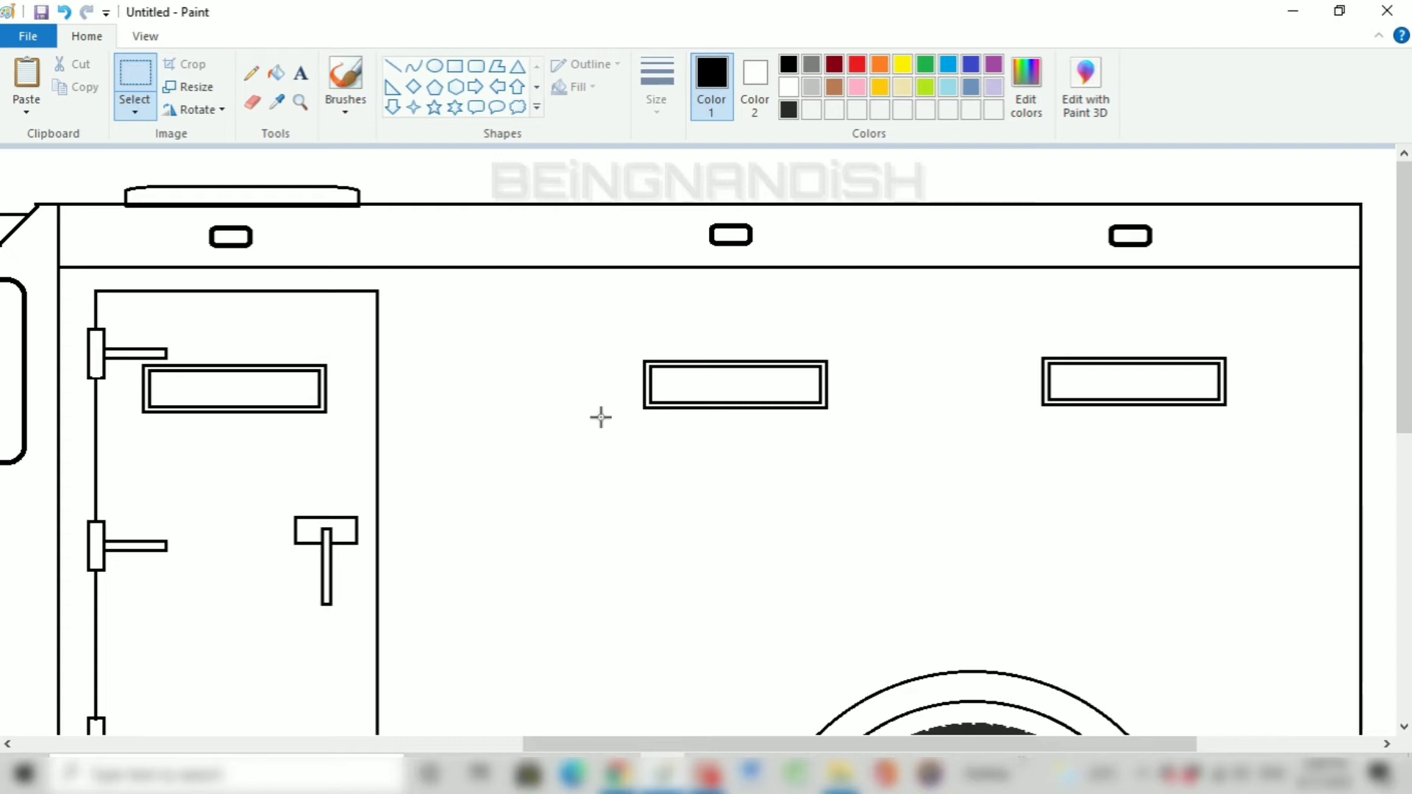
# Step: Draw a horizontal line across the cargo body below the windows, from the cargo door's rear edge to the body's rear edge
pyautogui.moveTo(602, 743); pyautogui.dragTo(672, 743)
pyautogui.click(393, 67)
pyautogui.moveTo(233, 543); pyautogui.dragTo(1214, 543)
pyautogui.click(656, 88)
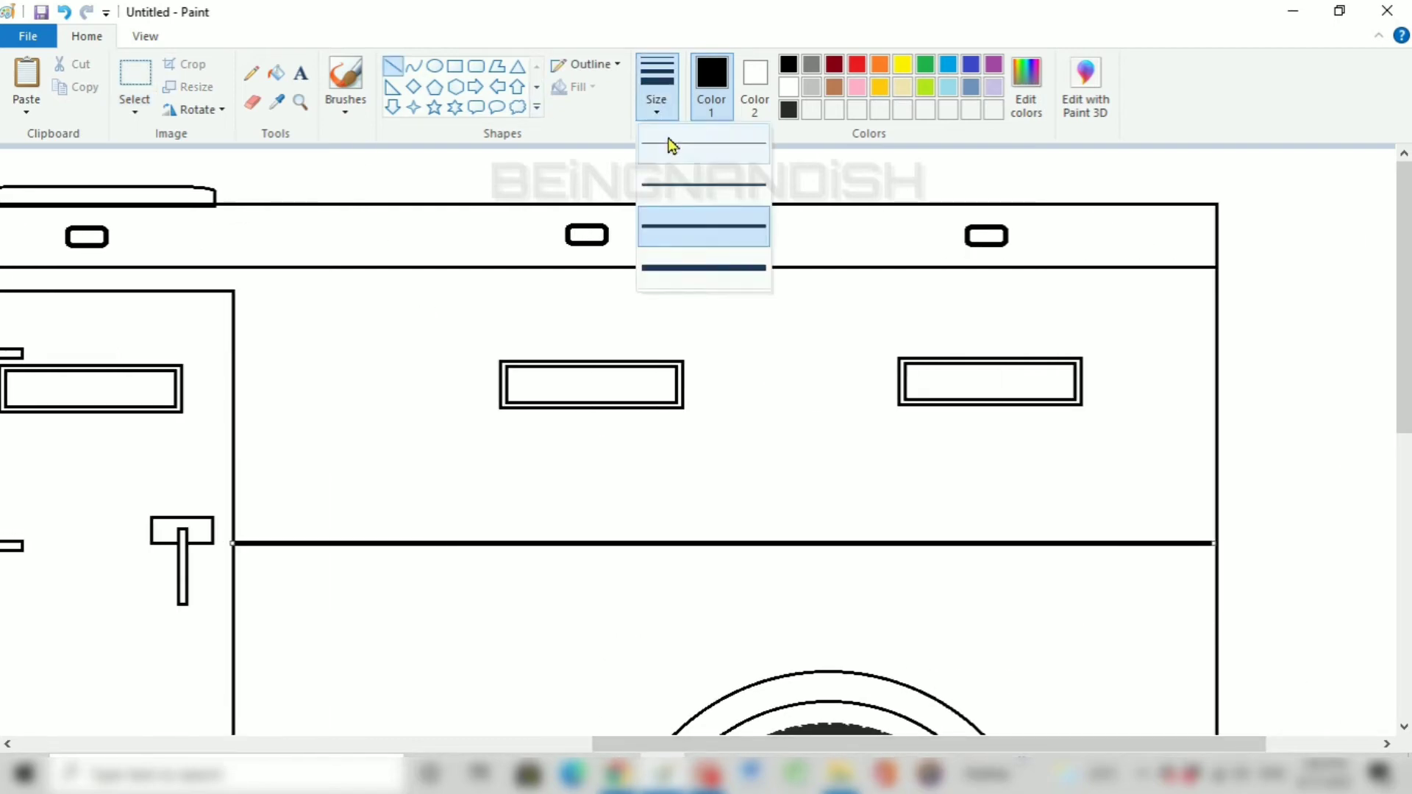
pyautogui.click(671, 144)
pyautogui.scroll(-2, 493, 501)
pyautogui.hotkey('ctrl', 'z')
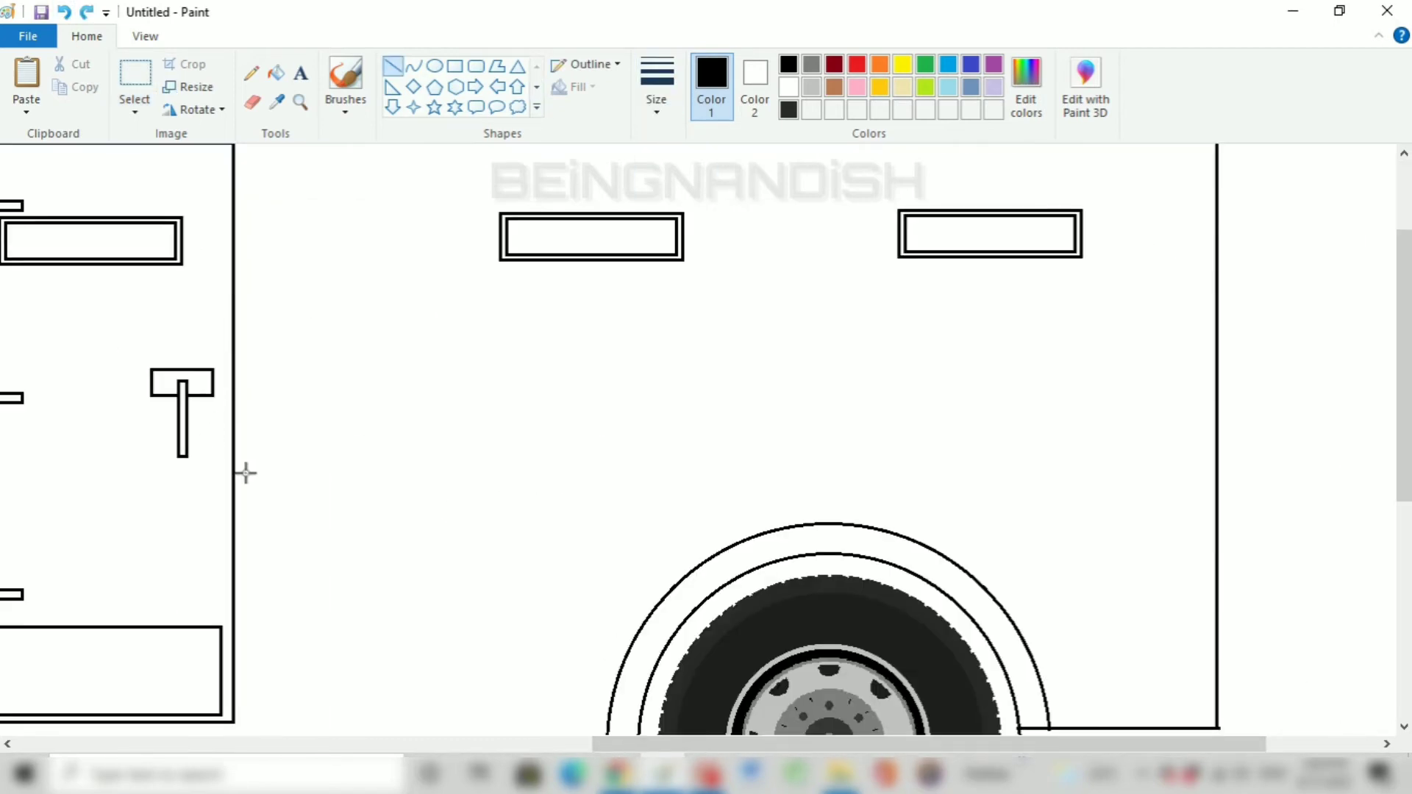
pyautogui.moveTo(235, 461); pyautogui.dragTo(1208, 461)
# Step: Draw a small rectangle on the lower rear of the cargo body, behind the rear wheel arch
pyautogui.scroll(-2, 733, 509)
pyautogui.click(456, 66)
pyautogui.moveTo(1079, 480); pyautogui.dragTo(1178, 550)
pyautogui.click(657, 84)
pyautogui.click(719, 220)
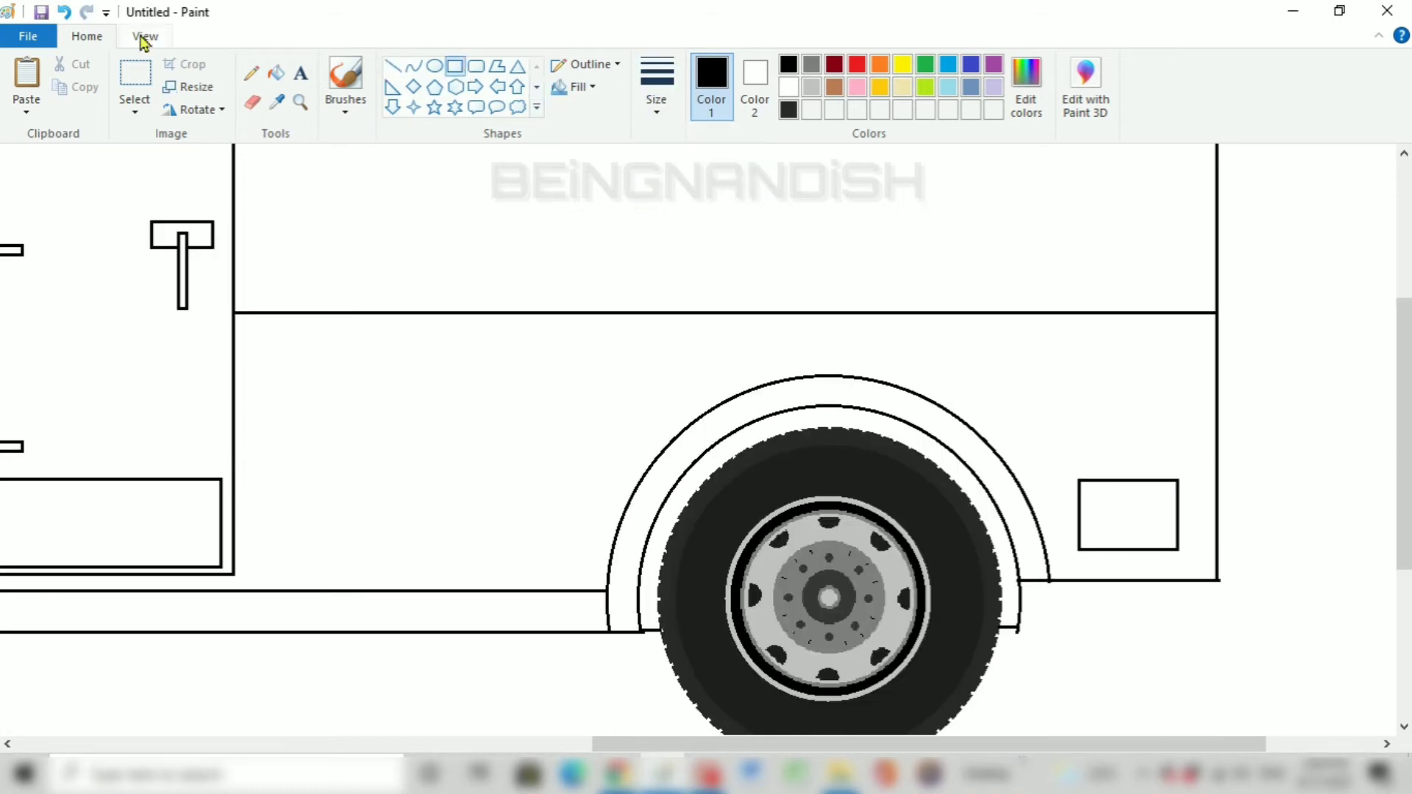
# Step: Draw a thin horizontal slat at the top of the small rear rectangle and place a copy directly below it
pyautogui.click(145, 36)
pyautogui.click(26, 74)
pyautogui.scroll(-6, 515, 442)
pyautogui.moveTo(429, 384); pyautogui.dragTo(600, 396)
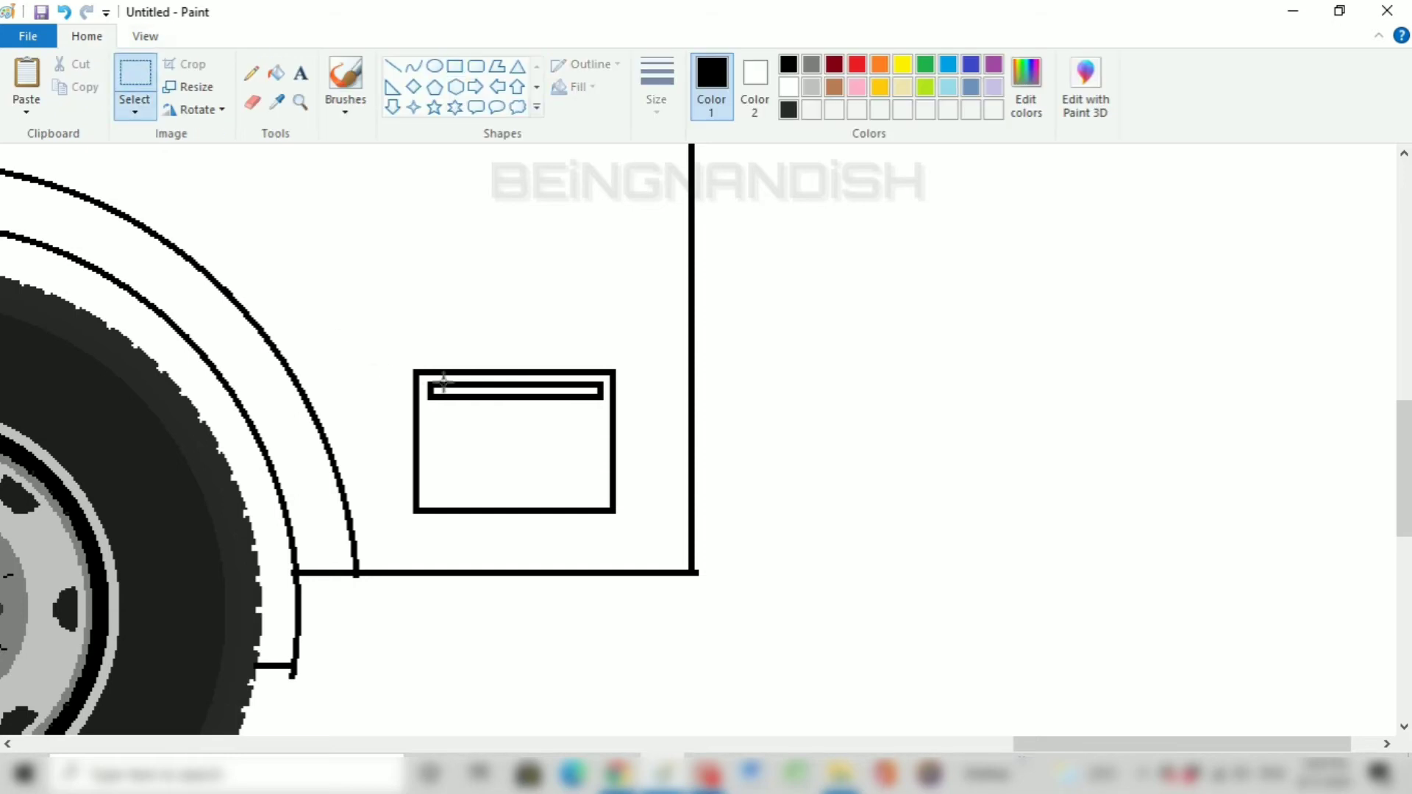
pyautogui.hotkey('ctrl', 'c')
pyautogui.hotkey('ctrl', 'v')
pyautogui.moveTo(135, 159); pyautogui.dragTo(554, 419)
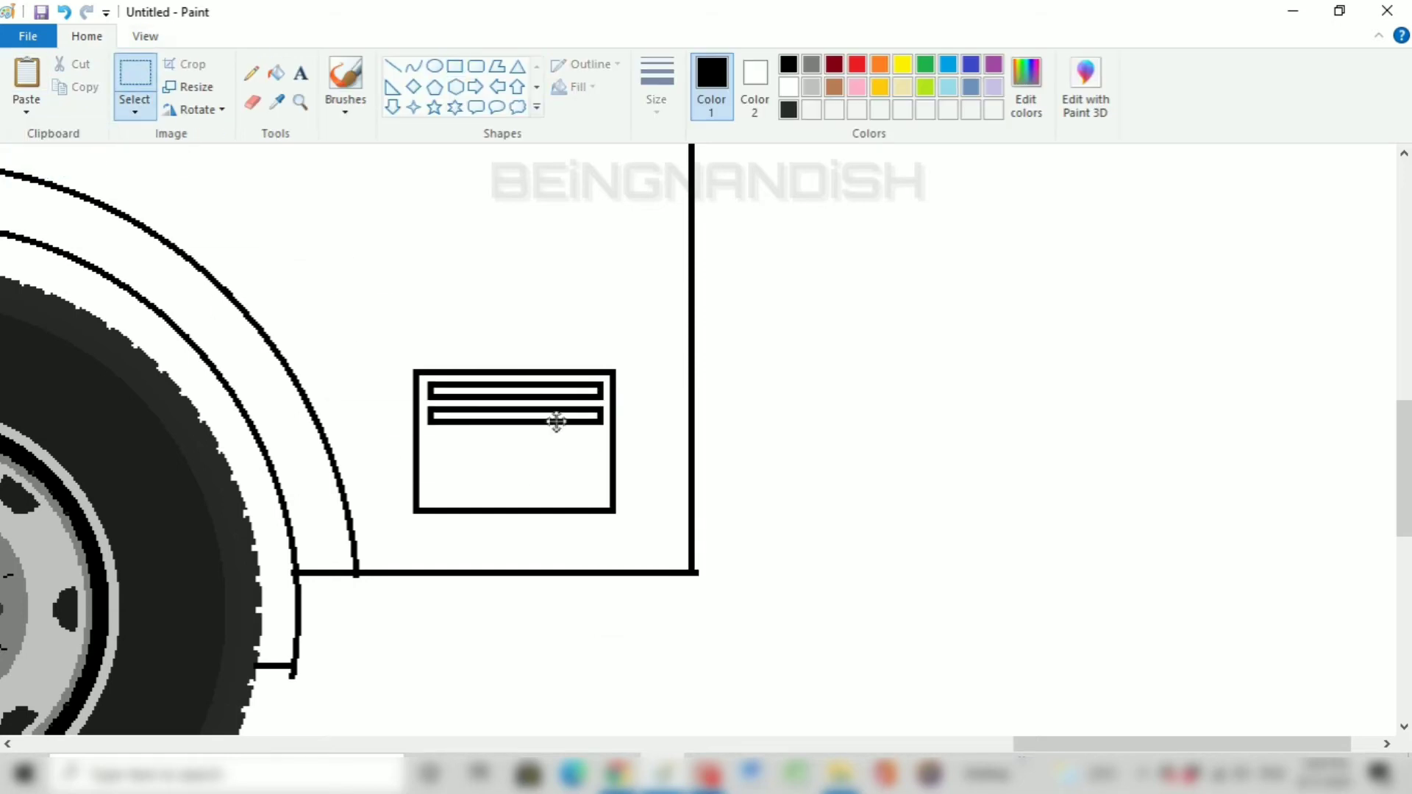
# Step: Paste three more slats evenly spaced below the first two to fill the rear grille
pyautogui.rightClick(519, 220)
pyautogui.click(575, 280)
pyautogui.moveTo(135, 159); pyautogui.dragTo(564, 441)
pyautogui.rightClick(500, 232)
pyautogui.click(557, 294)
pyautogui.moveTo(135, 159); pyautogui.dragTo(564, 471)
pyautogui.rightClick(450, 212)
pyautogui.click(507, 274)
pyautogui.moveTo(81, 166); pyautogui.dragTo(457, 488)
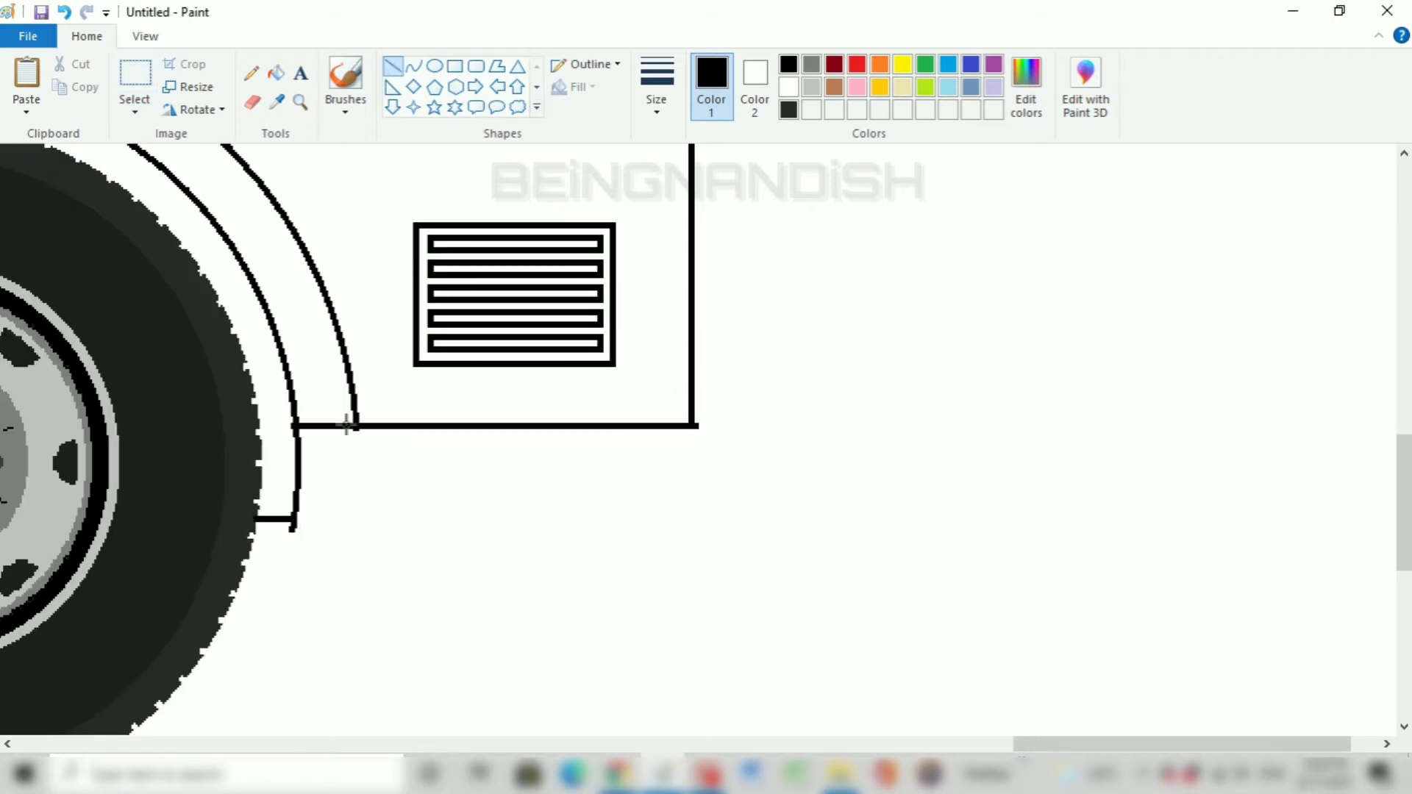
# Step: Draw the rear bumper outline with curves, from the rear wheel arch under the body and up to the body's rear corner
pyautogui.click(414, 66)
pyautogui.moveTo(292, 531); pyautogui.dragTo(719, 542)
pyautogui.moveTo(292, 563); pyautogui.dragTo(285, 589)
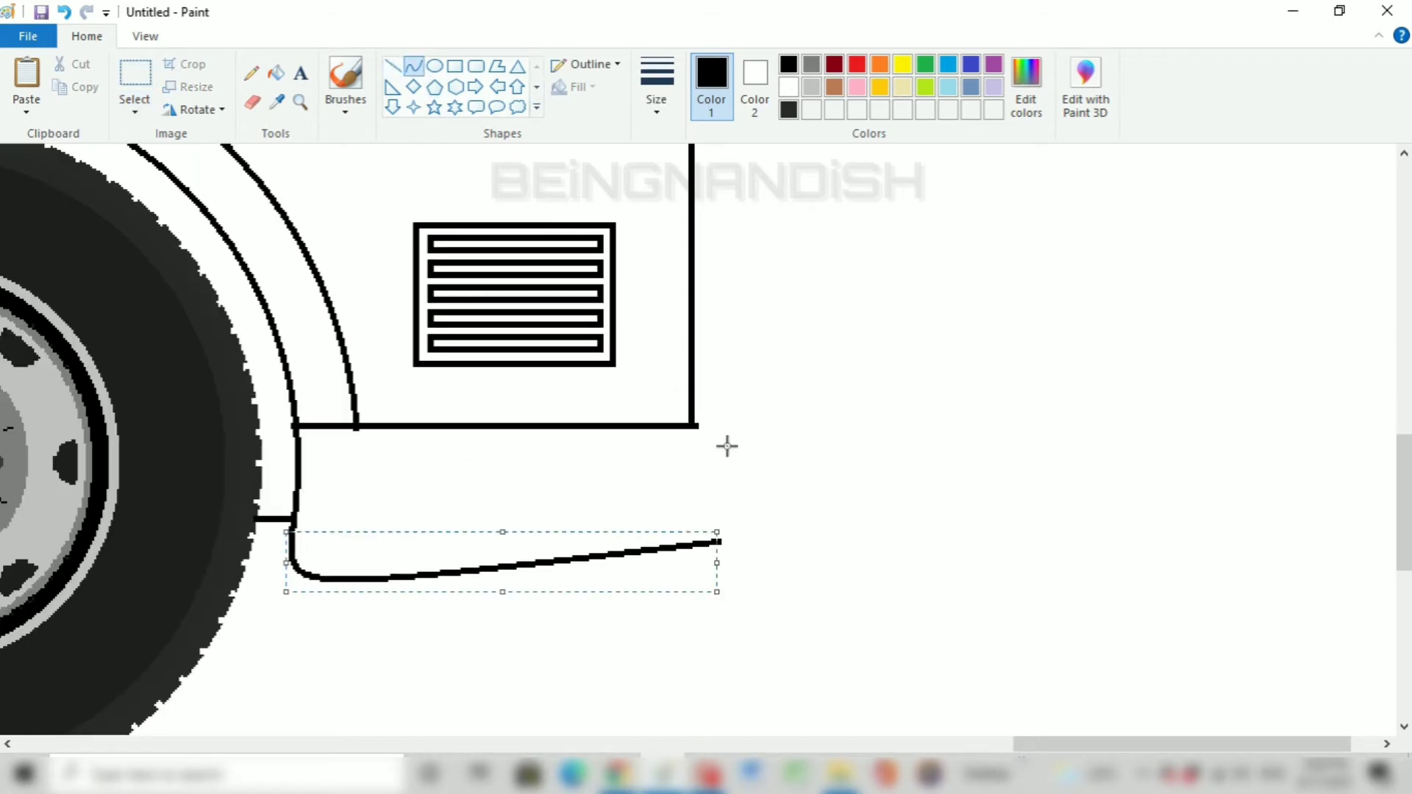
pyautogui.moveTo(695, 427); pyautogui.dragTo(721, 537)
pyautogui.moveTo(728, 489); pyautogui.dragTo(782, 425)
# Step: Draw a small flat step on top of the rear bumper against the body's rear edge
pyautogui.click(144, 36)
pyautogui.click(69, 86)
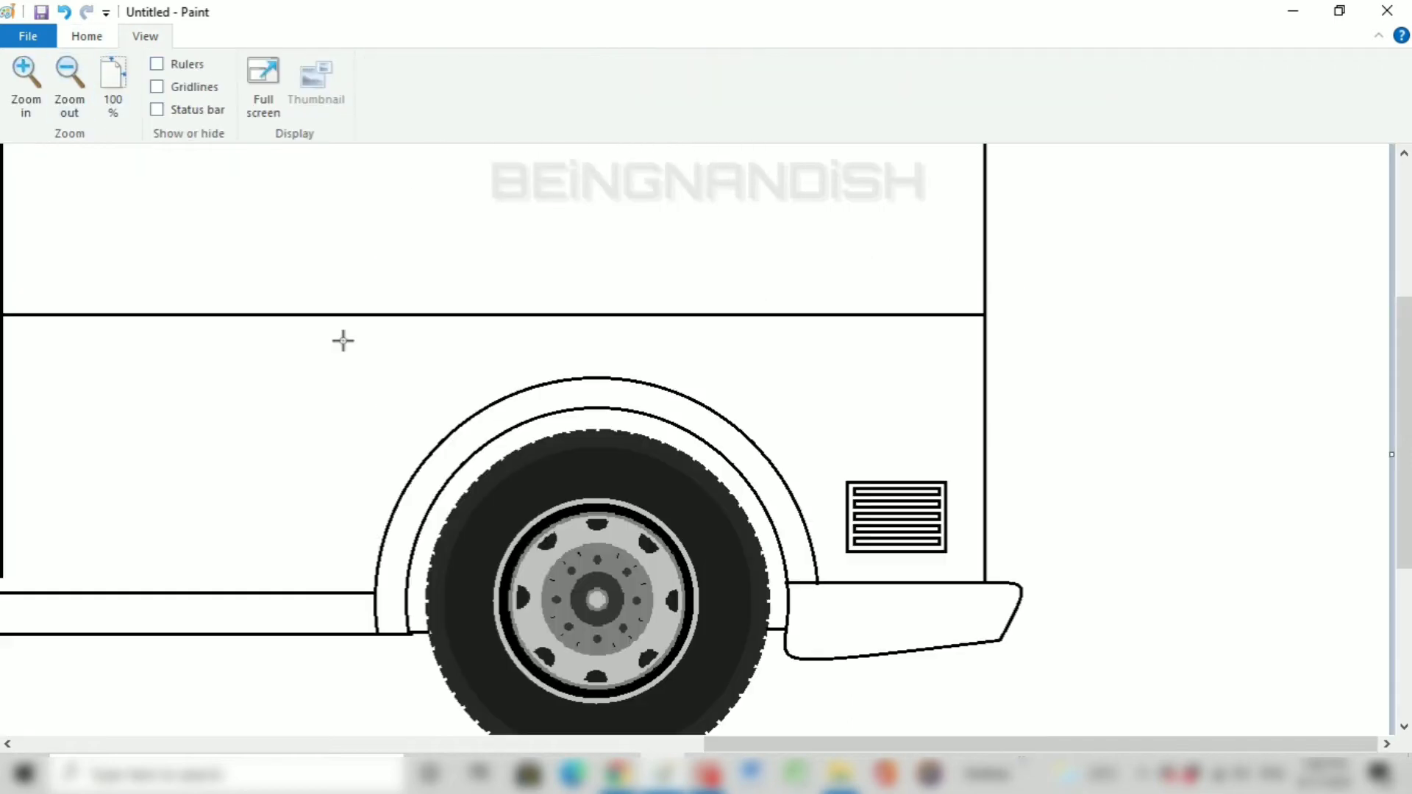
pyautogui.click(86, 36)
pyautogui.click(393, 66)
pyautogui.scroll(2, 1024, 513)
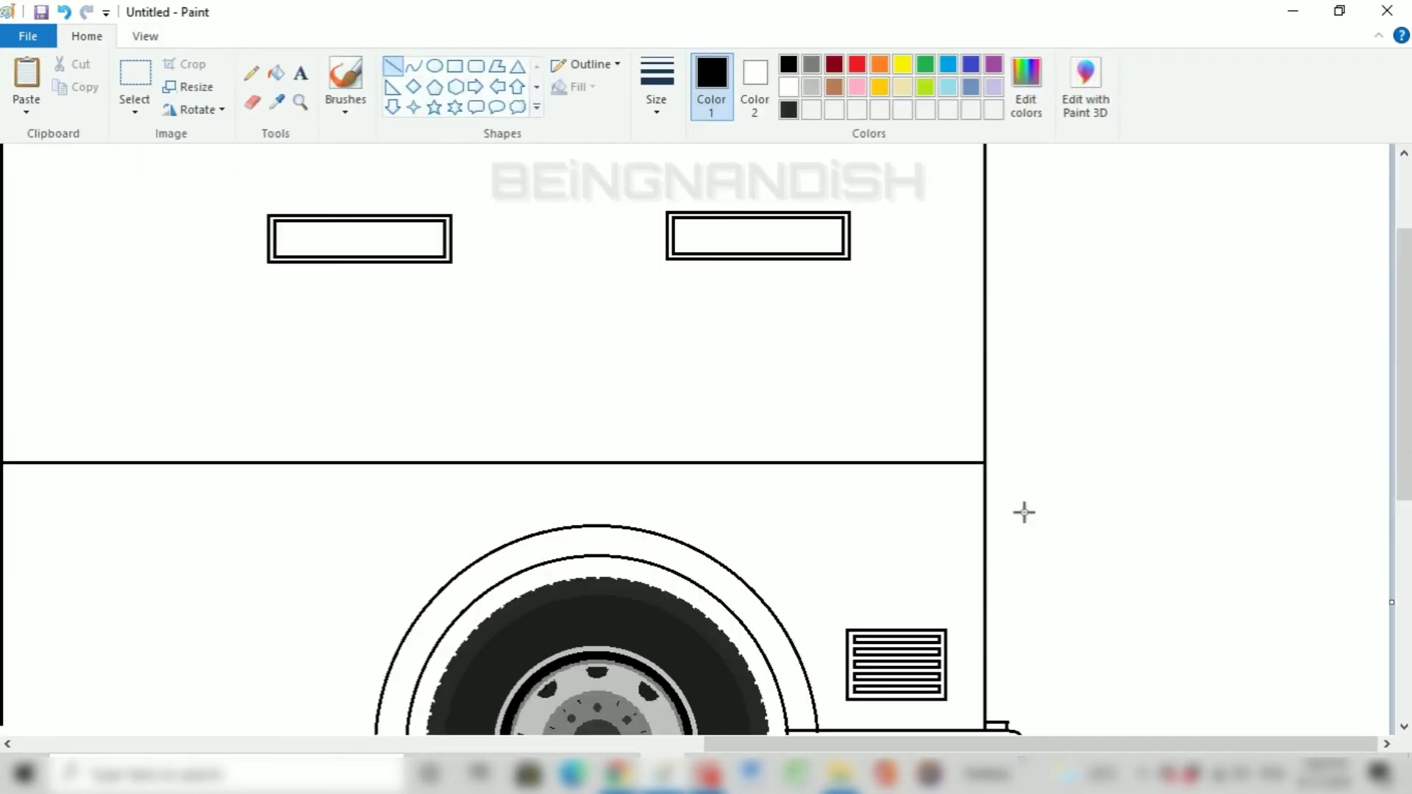
# Step: Draw a curved outline bulging from the body's lower rear edge down to the rear bumper
pyautogui.scroll(-2, 1069, 563)
pyautogui.click(414, 66)
pyautogui.moveTo(986, 482); pyautogui.dragTo(1018, 584)
pyautogui.moveTo(1012, 531)
pyautogui.mouseDown()
pyautogui.moveTo(1025, 519)
pyautogui.moveTo(993, 443)
pyautogui.moveTo(1021, 587)
pyautogui.moveTo(1018, 454)
pyautogui.mouseUp()
pyautogui.hotkey('ctrl', 'z')
pyautogui.click(1019, 454)
pyautogui.click(1087, 408)
# Step: Add narrow upright rectangles on the body's rear edge beside the roof strip and at window height, plus a low rounded shape on the rear roof
pyautogui.scroll(4, 1087, 407)
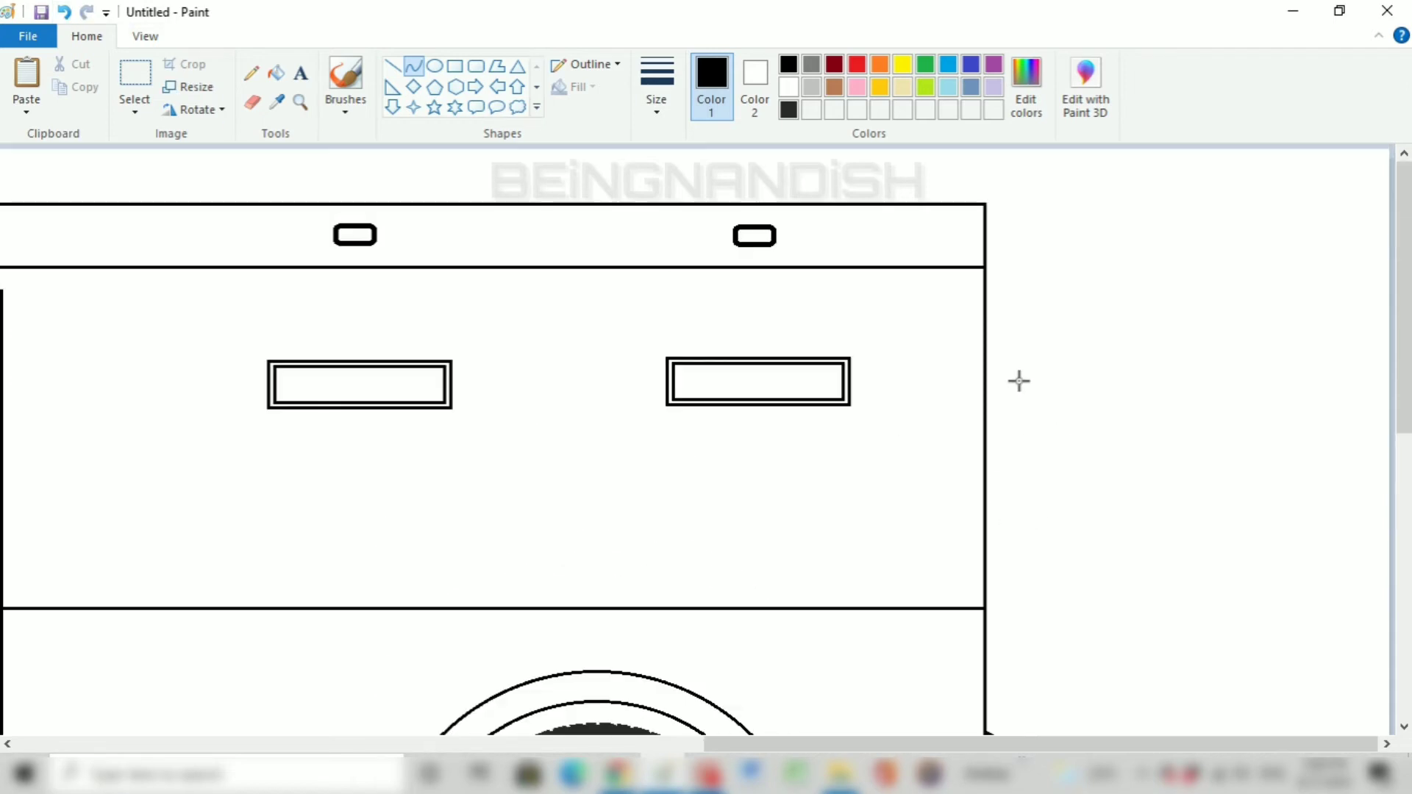
pyautogui.click(455, 66)
pyautogui.moveTo(984, 377); pyautogui.dragTo(995, 483)
pyautogui.click(1043, 412)
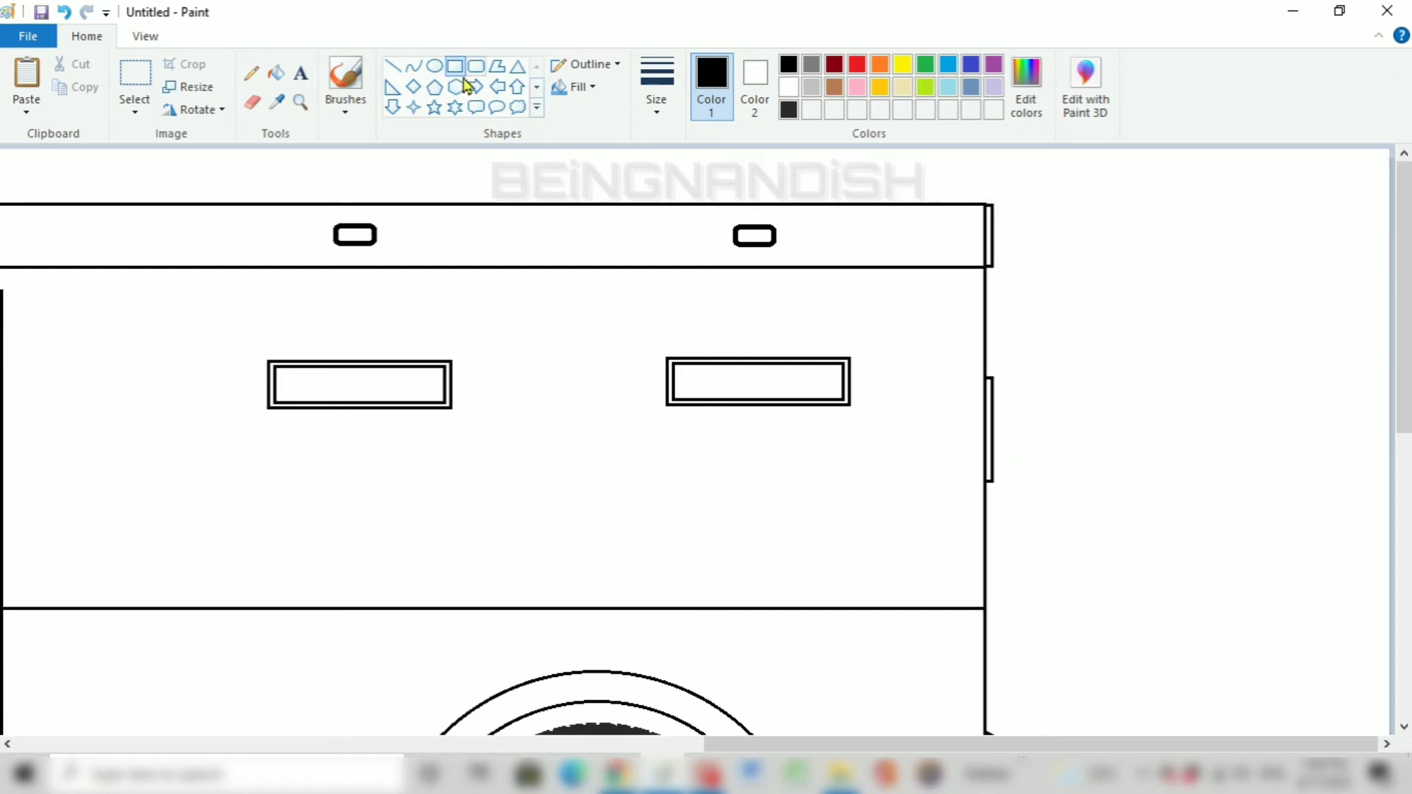
pyautogui.click(413, 65)
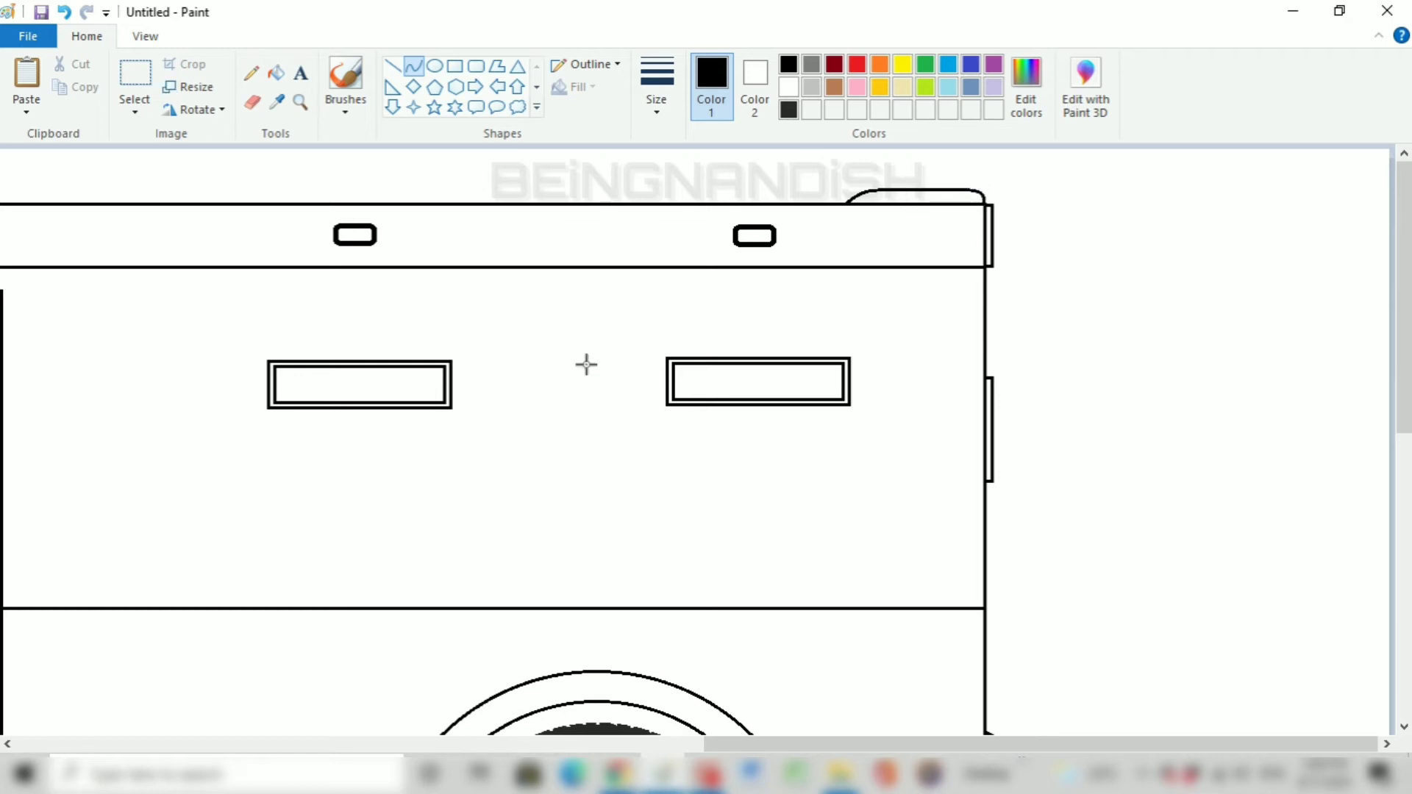
# Step: Copy a roof marker light and place the copy on the bonnet's side panel near the cab
pyautogui.click(134, 74)
pyautogui.moveTo(322, 220); pyautogui.dragTo(384, 248)
pyautogui.rightClick(372, 237)
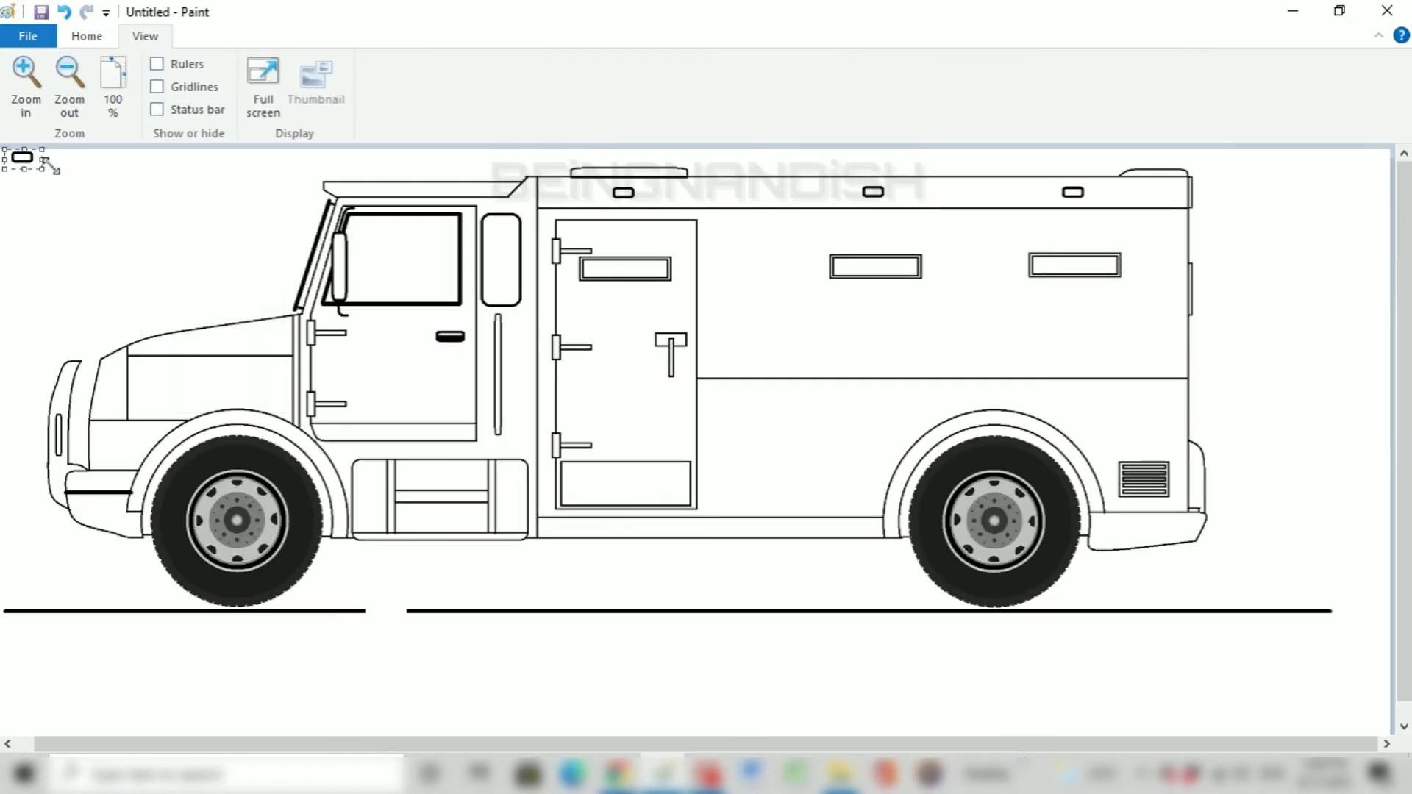
pyautogui.click(64, 12)
pyautogui.click(113, 86)
pyautogui.rightClick(114, 182)
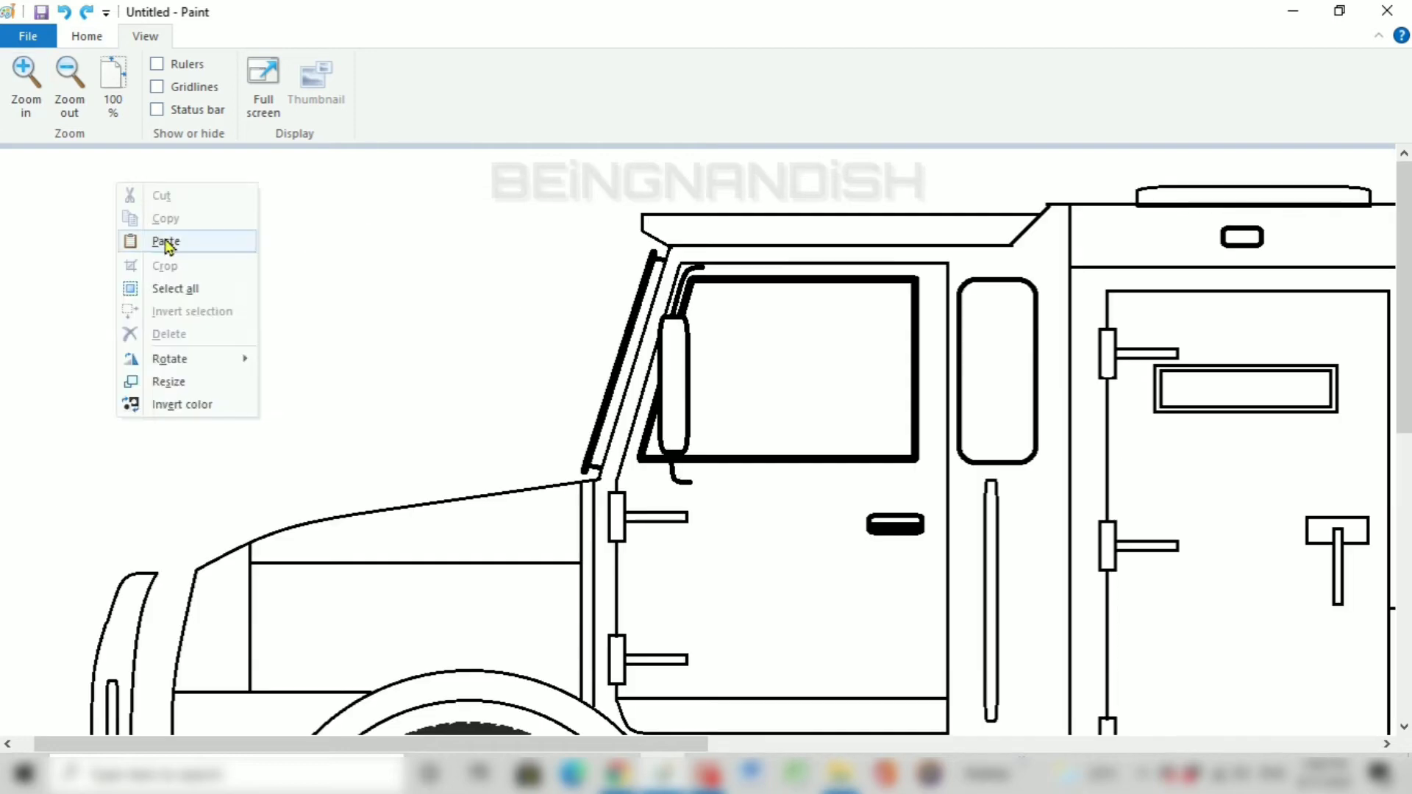
pyautogui.click(167, 245)
pyautogui.moveTo(55, 167); pyautogui.dragTo(555, 587)
pyautogui.click(445, 343)
# Step: Paste another marker light on the front wing, above the front bumper and ahead of the front wheel
pyautogui.scroll(-3, 444, 343)
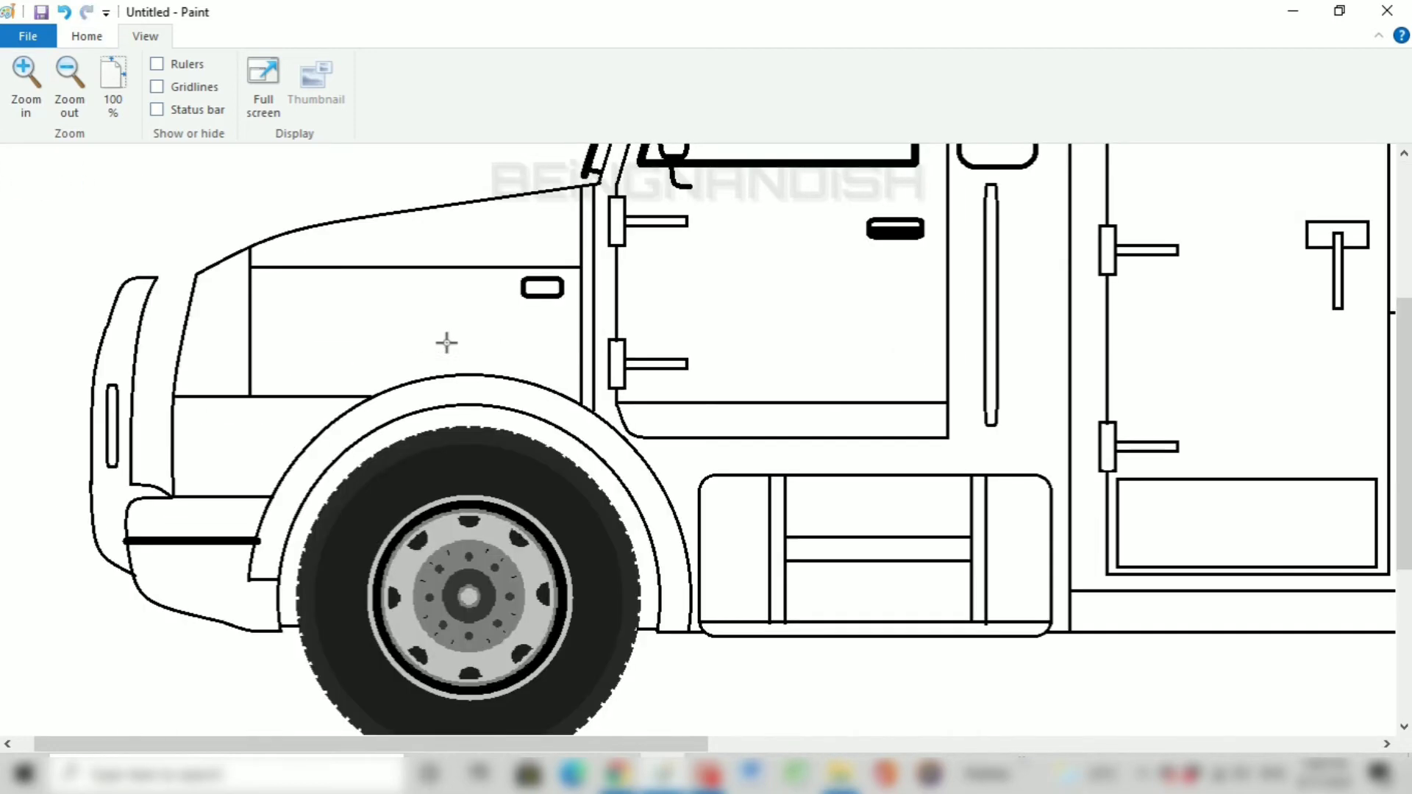
pyautogui.rightClick(43, 204)
pyautogui.click(95, 266)
pyautogui.moveTo(54, 167); pyautogui.dragTo(218, 470)
pyautogui.click(407, 559)
# Step: Paste another marker light on the rear of the body, just above the slatted grille
pyautogui.moveTo(426, 745); pyautogui.dragTo(1009, 746)
pyautogui.scroll(2, 867, 576)
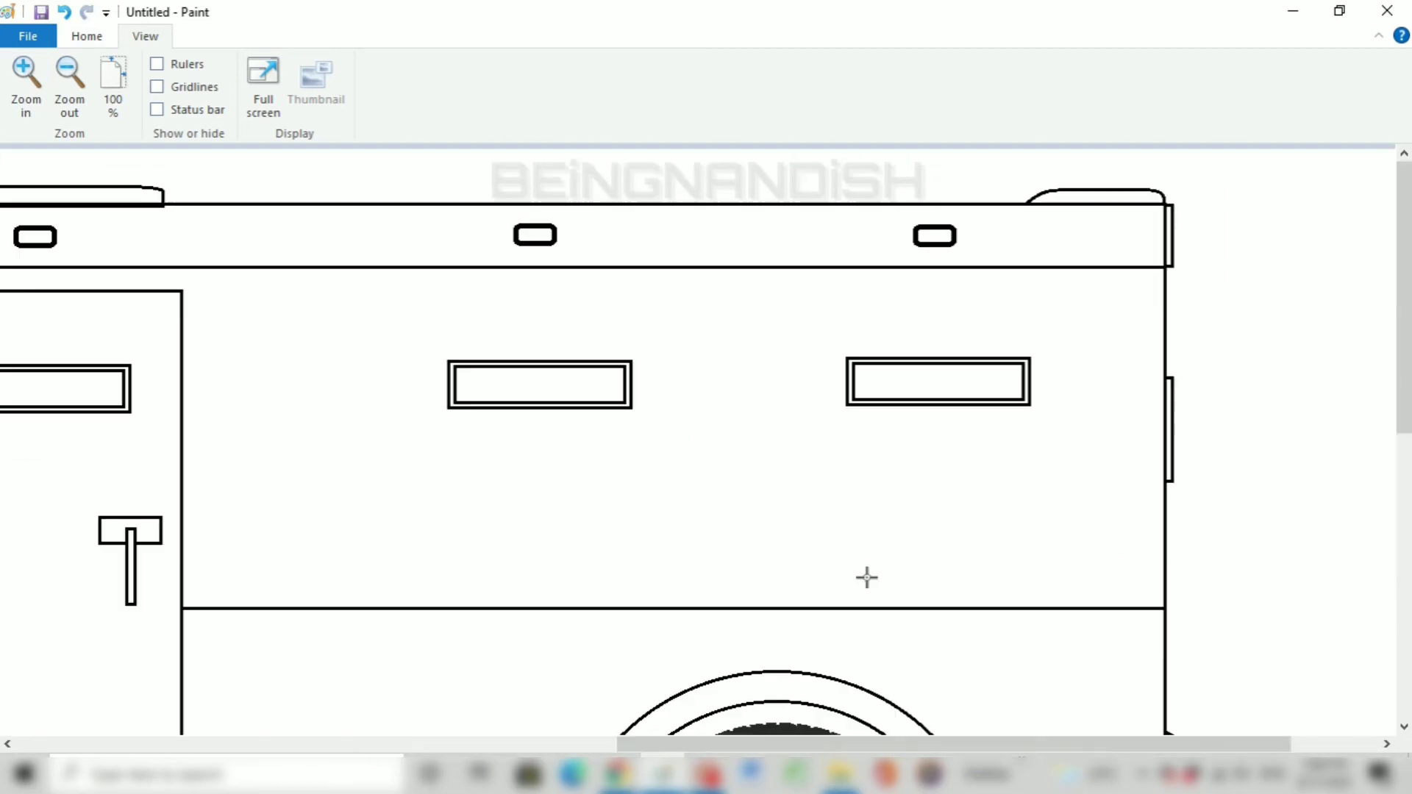
pyautogui.scroll(-3, 868, 577)
pyautogui.rightClick(352, 212)
pyautogui.click(404, 275)
pyautogui.moveTo(38, 166); pyautogui.dragTo(1075, 303)
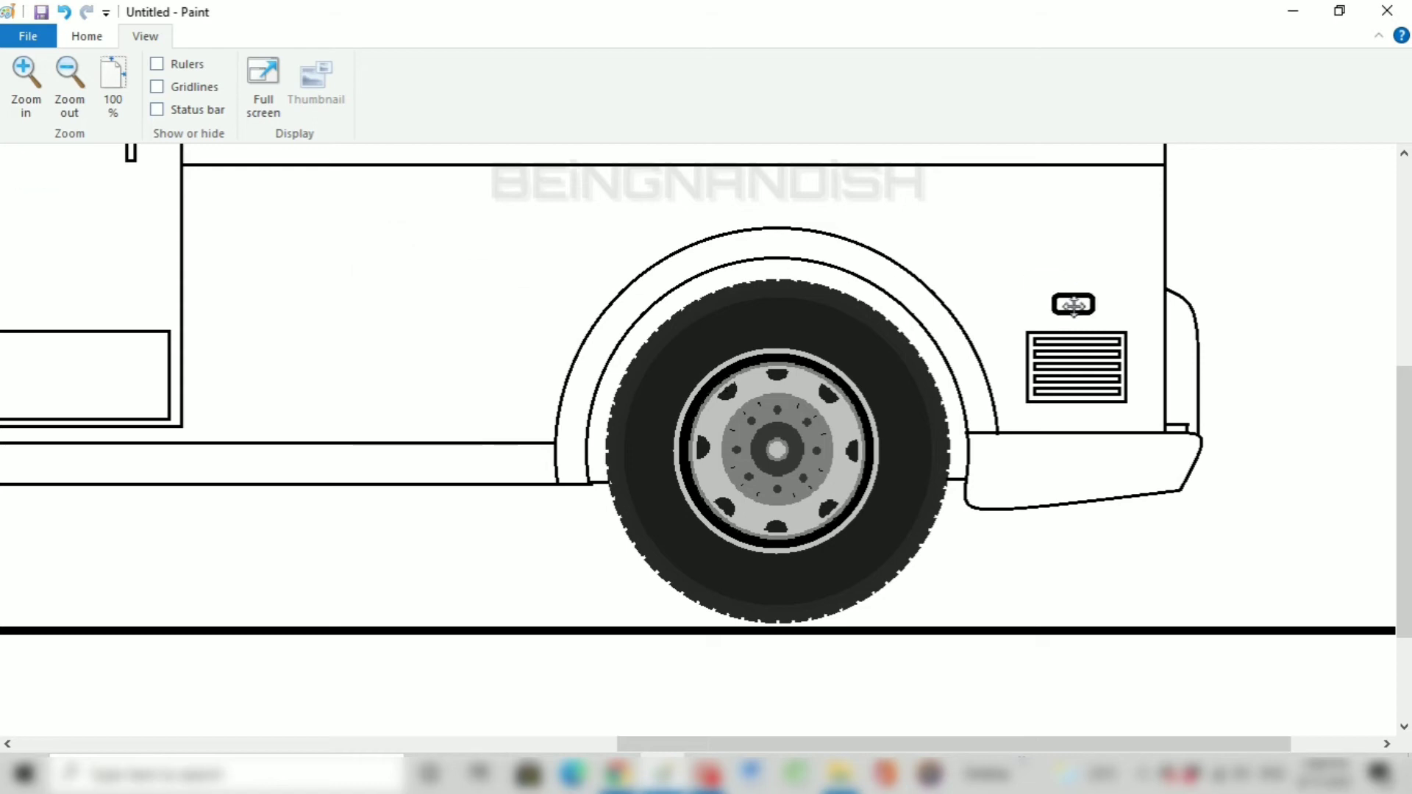
pyautogui.click(794, 668)
# Step: Draw a long horizontal line just beneath the body's lower edge, from the front wheel to the rear wheel
pyautogui.moveTo(795, 744); pyautogui.dragTo(469, 744)
pyautogui.click(86, 36)
pyautogui.click(393, 65)
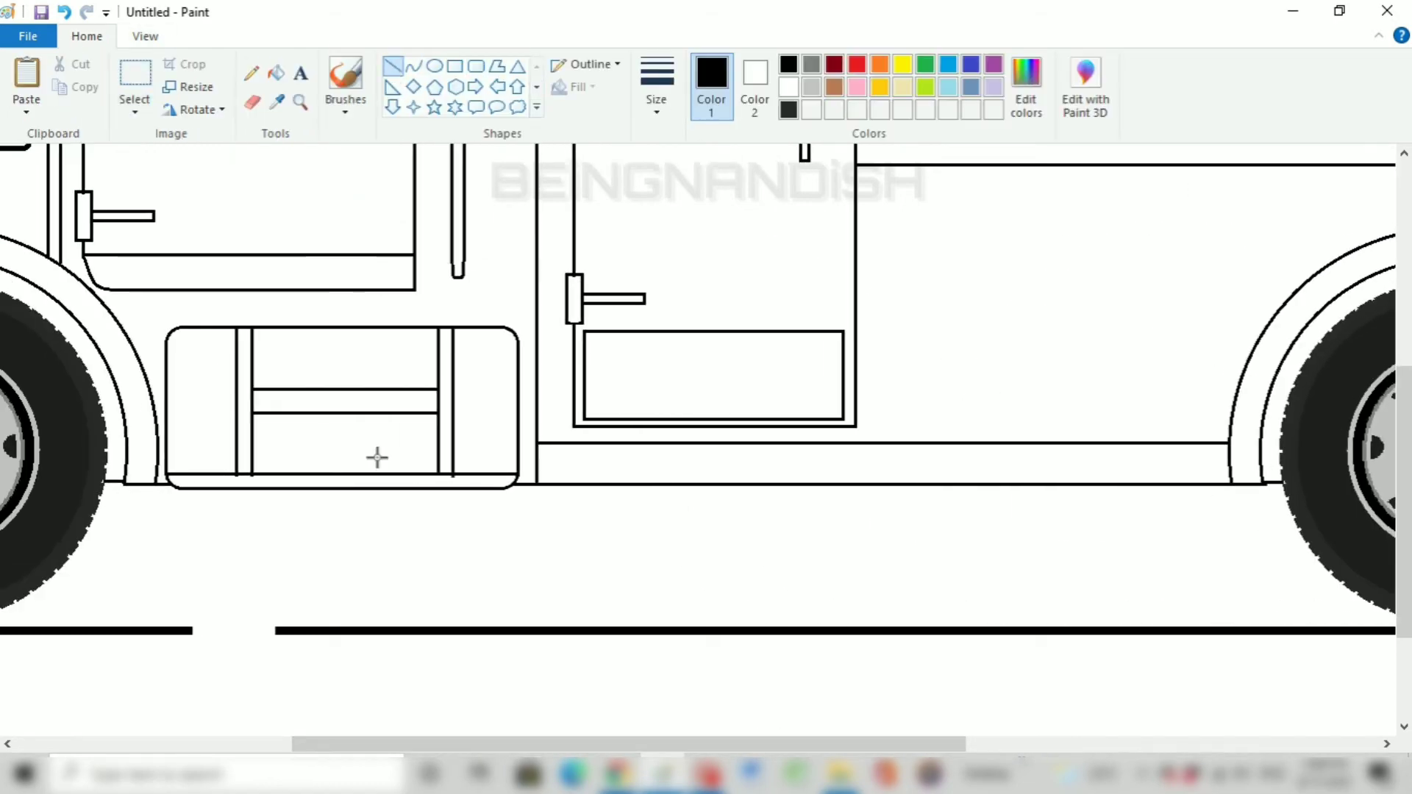
pyautogui.moveTo(1281, 497); pyautogui.dragTo(172, 574)
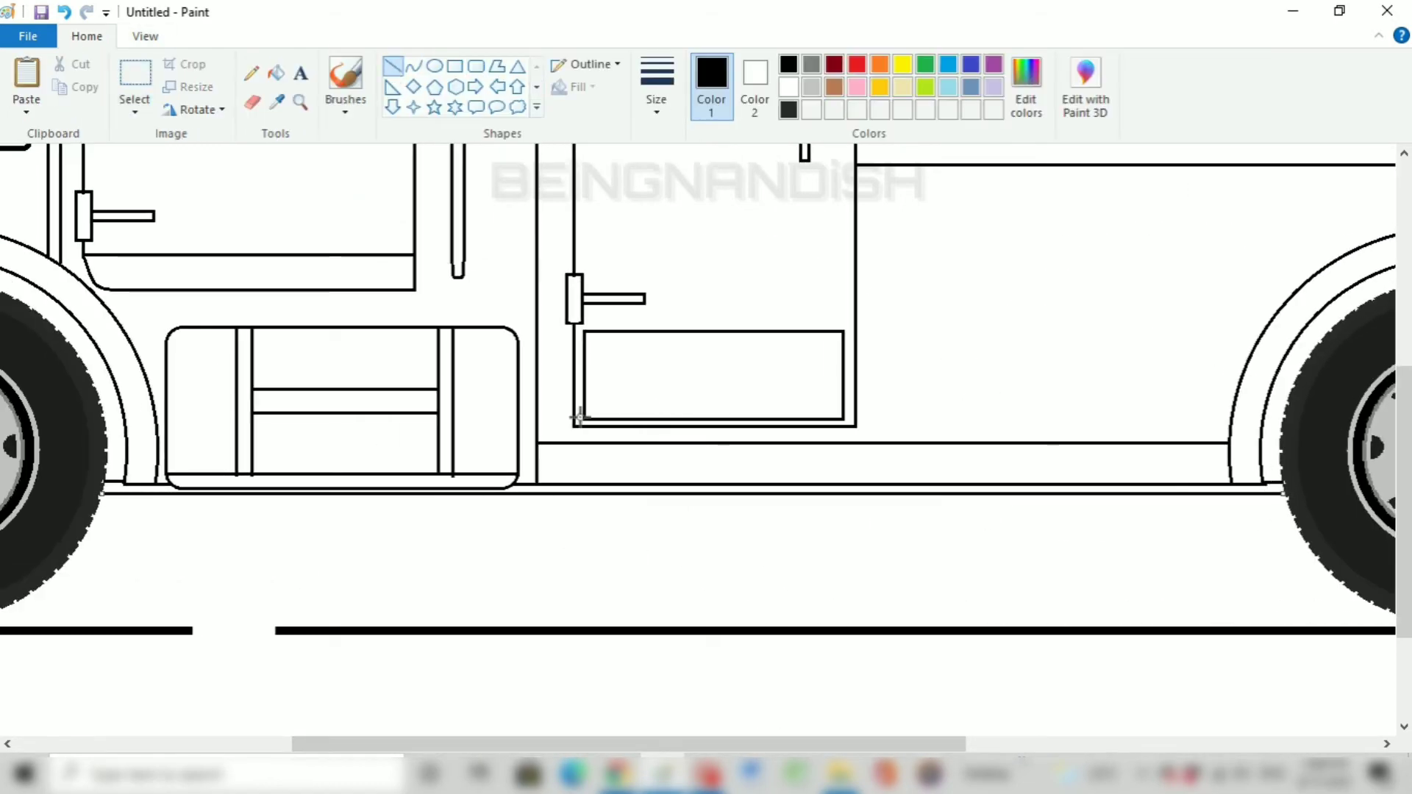
pyautogui.moveTo(819, 493); pyautogui.dragTo(819, 497)
pyautogui.click(145, 36)
pyautogui.click(69, 89)
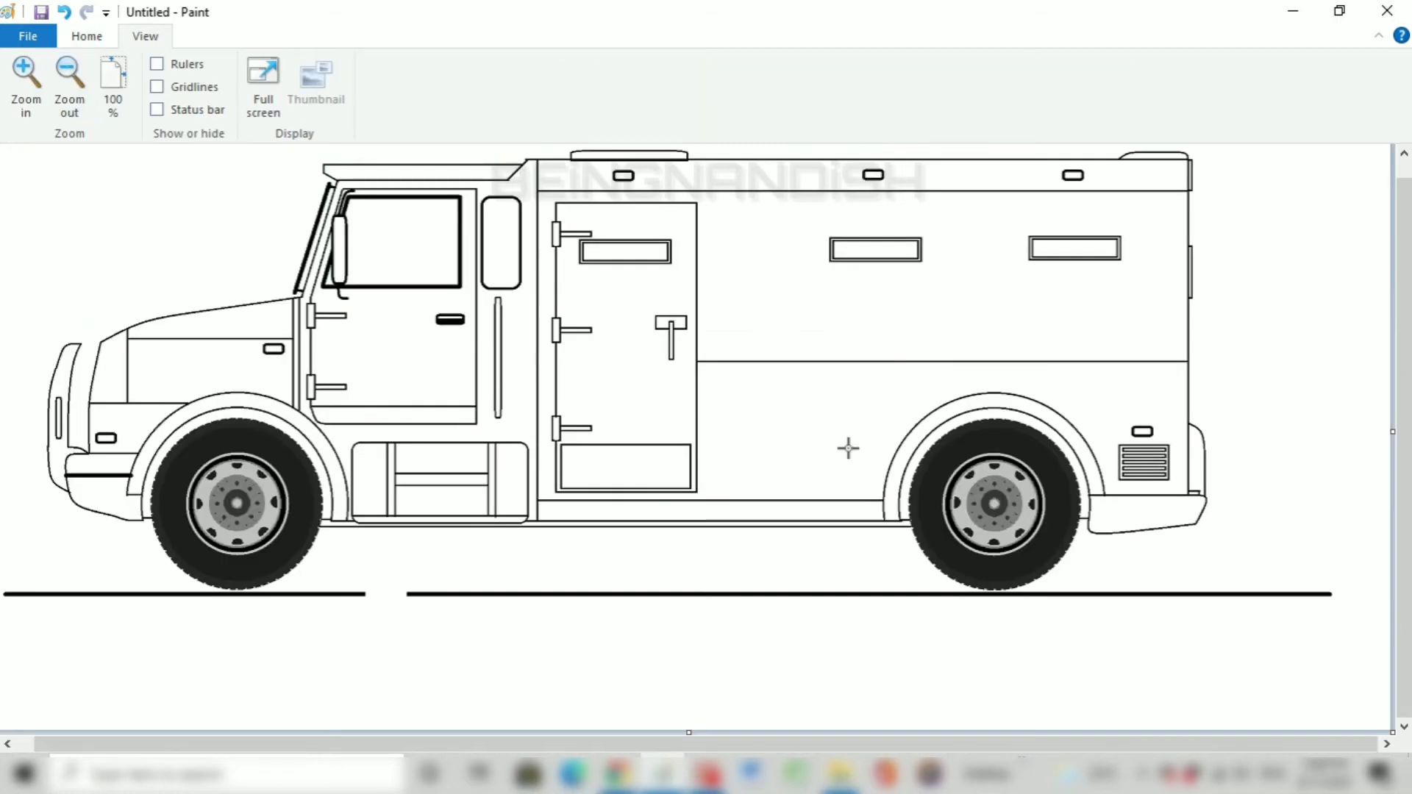
# Step: Fill the rear wheel's inner hub disc with the custom dark grey
pyautogui.click(82, 38)
pyautogui.click(788, 109)
pyautogui.click(277, 73)
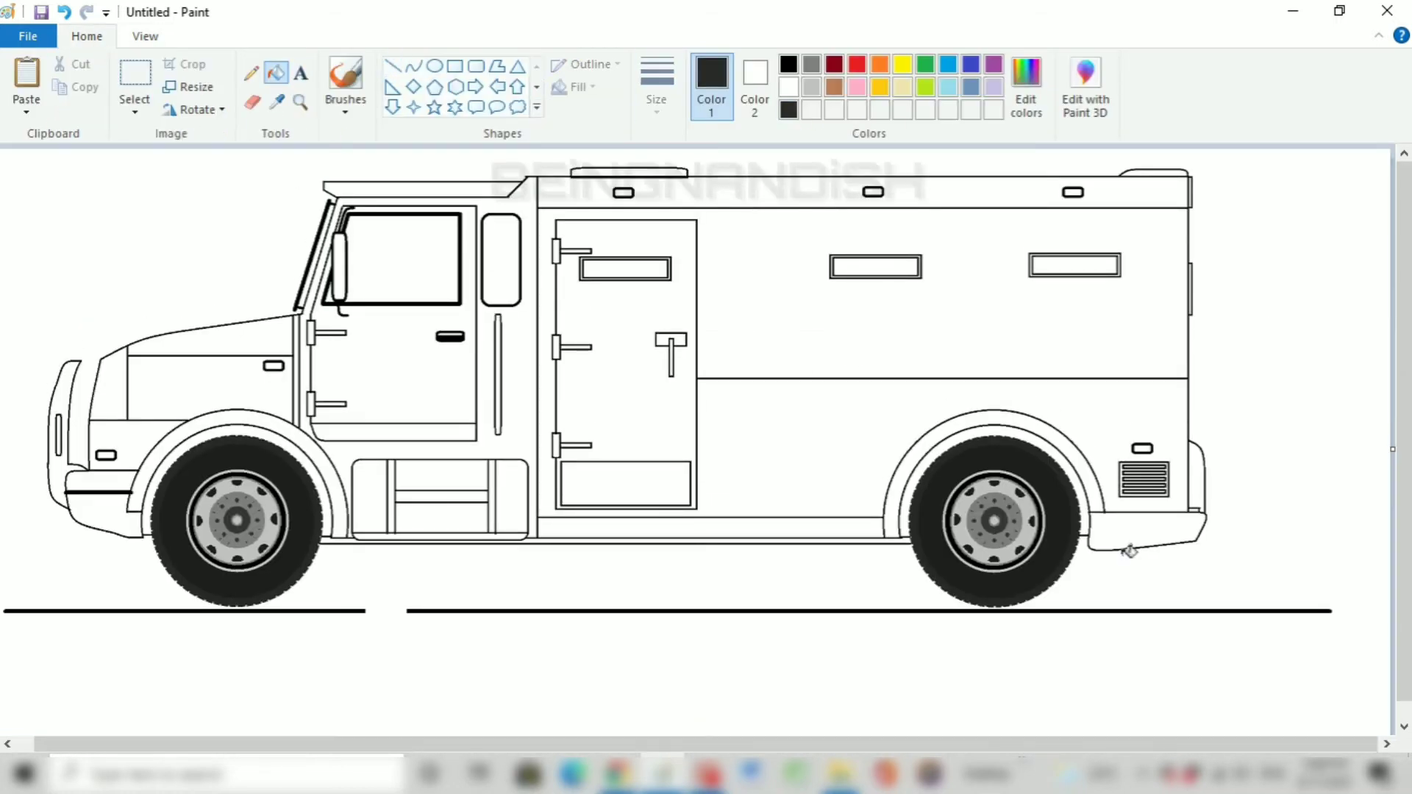
pyautogui.click(1022, 508)
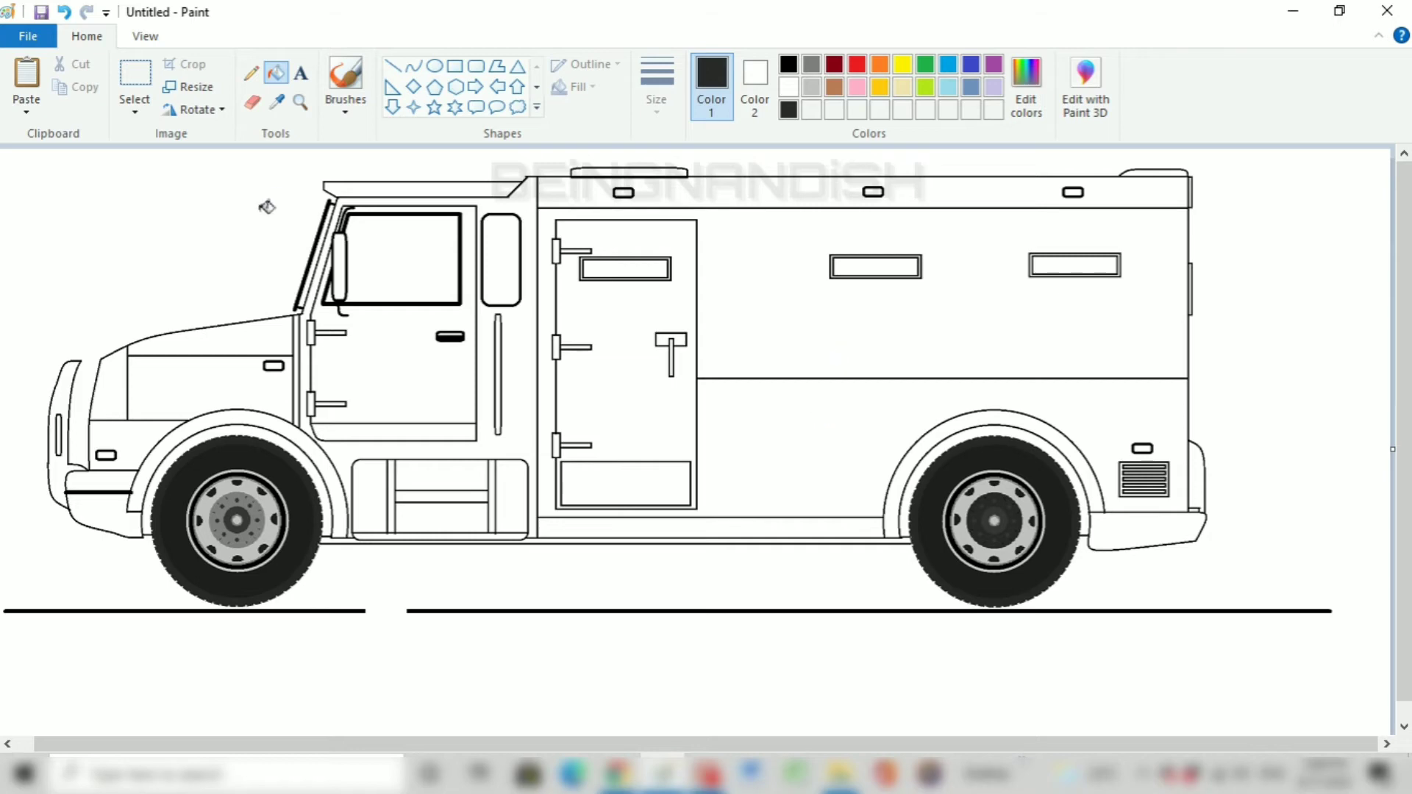
# Step: Select the whole truck with its ground line and move it slightly down and towards the rear, freeing space above the roof
pyautogui.click(135, 74)
pyautogui.moveTo(2, 154); pyautogui.dragTo(1363, 689)
pyautogui.moveTo(1081, 461); pyautogui.dragTo(1099, 519)
# Step: Draw a rounded-rectangle beacon light above the cab roof, with a line across its lower part and a short flared base
pyautogui.click(144, 36)
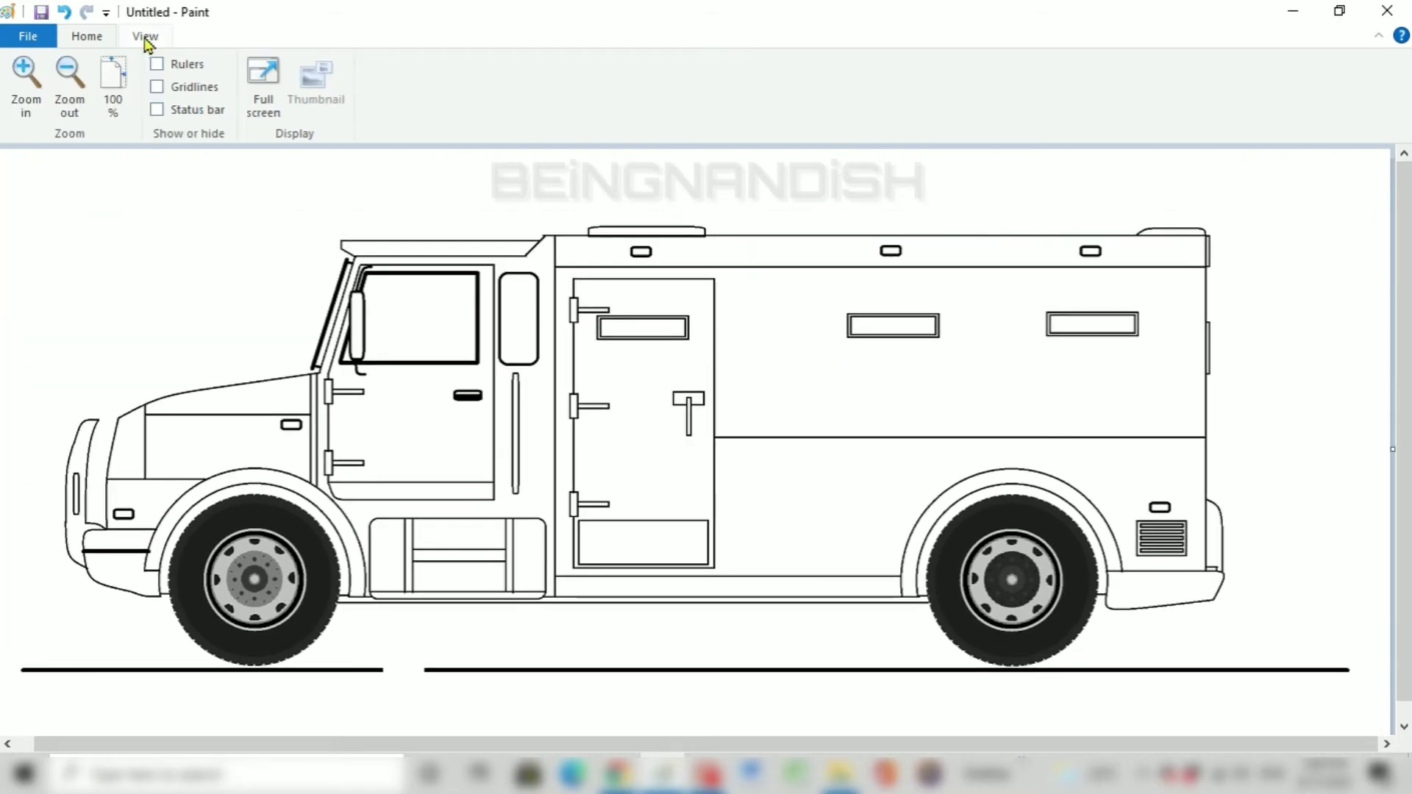
pyautogui.click(25, 71)
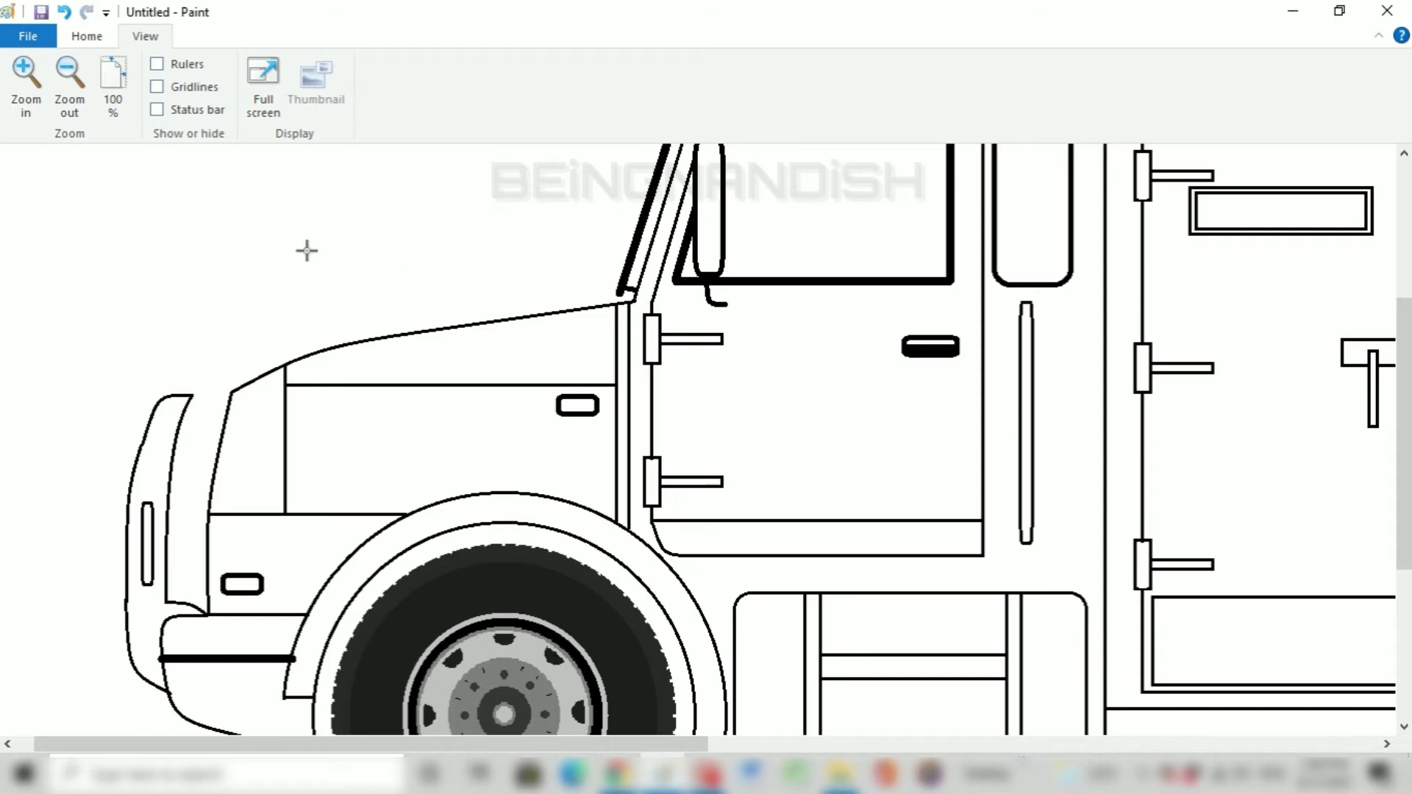
pyautogui.scroll(4, 306, 251)
pyautogui.click(87, 36)
pyautogui.click(477, 67)
pyautogui.moveTo(804, 276); pyautogui.dragTo(881, 308)
pyautogui.click(937, 262)
pyautogui.click(393, 66)
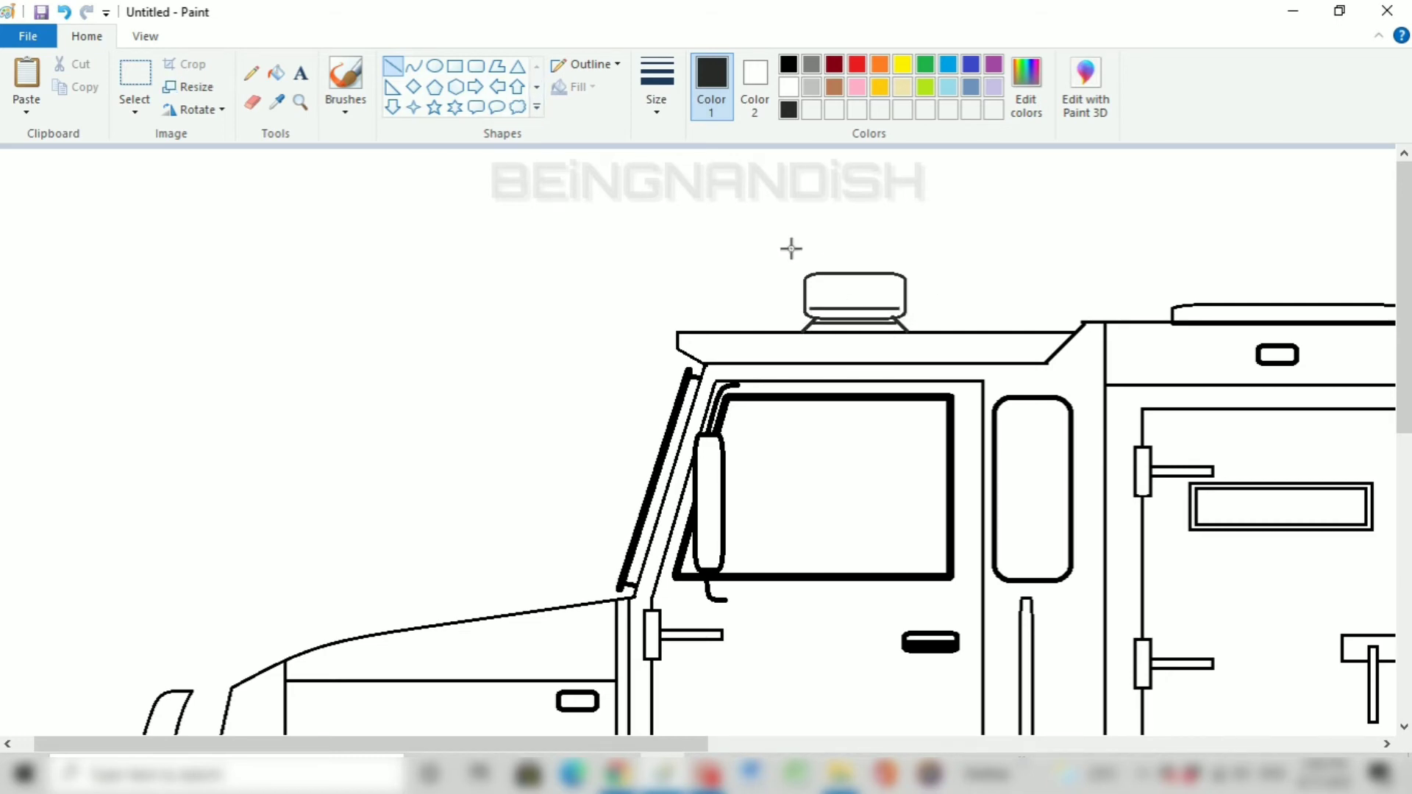
# Step: Draw a long, thin rectangle with the thinnest outline along the upper cargo side, above the two small windows
pyautogui.click(144, 36)
pyautogui.click(66, 93)
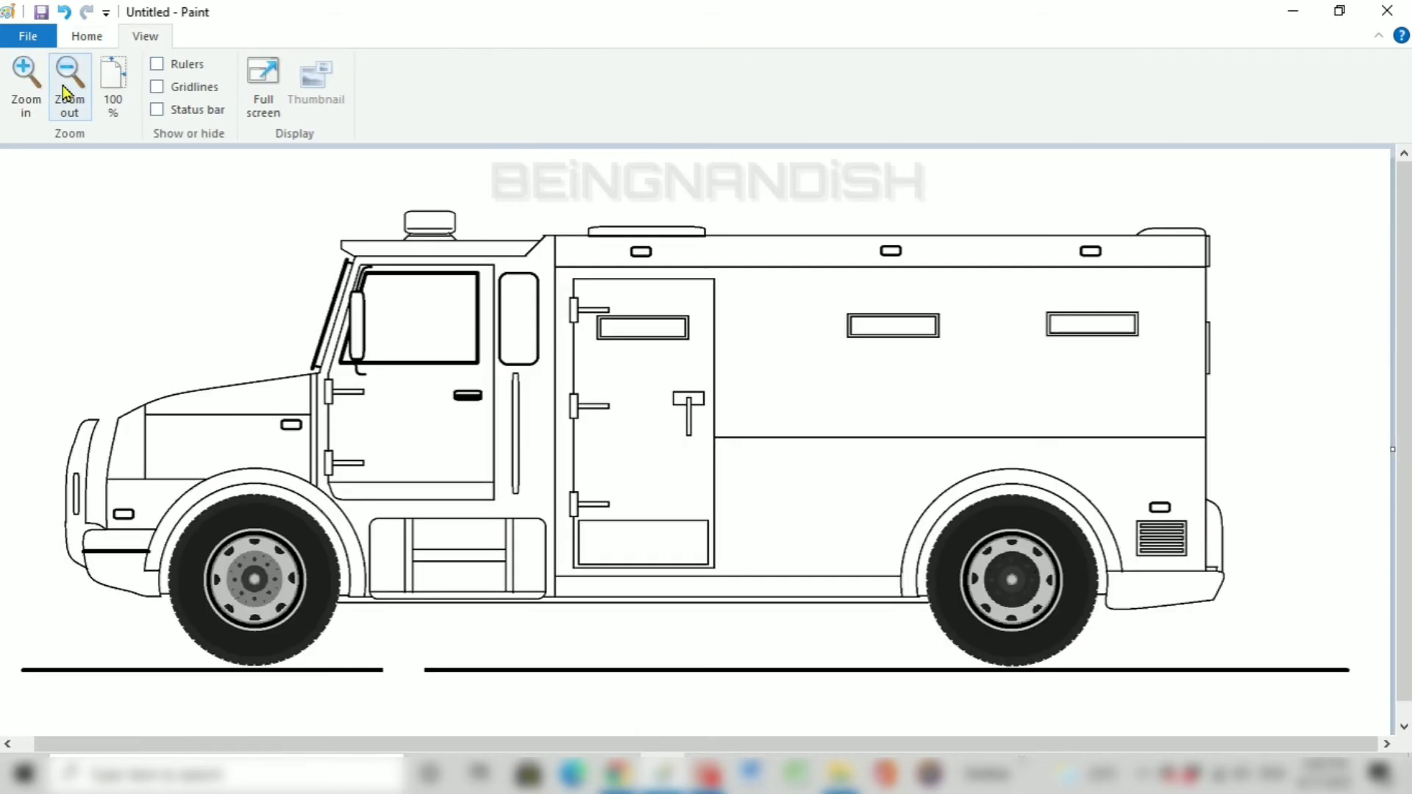
pyautogui.click(87, 36)
pyautogui.click(657, 84)
pyautogui.click(674, 148)
pyautogui.moveTo(728, 279); pyautogui.dragTo(1196, 285)
pyautogui.click(144, 36)
pyautogui.click(87, 36)
pyautogui.moveTo(1403, 253); pyautogui.dragTo(1388, 270)
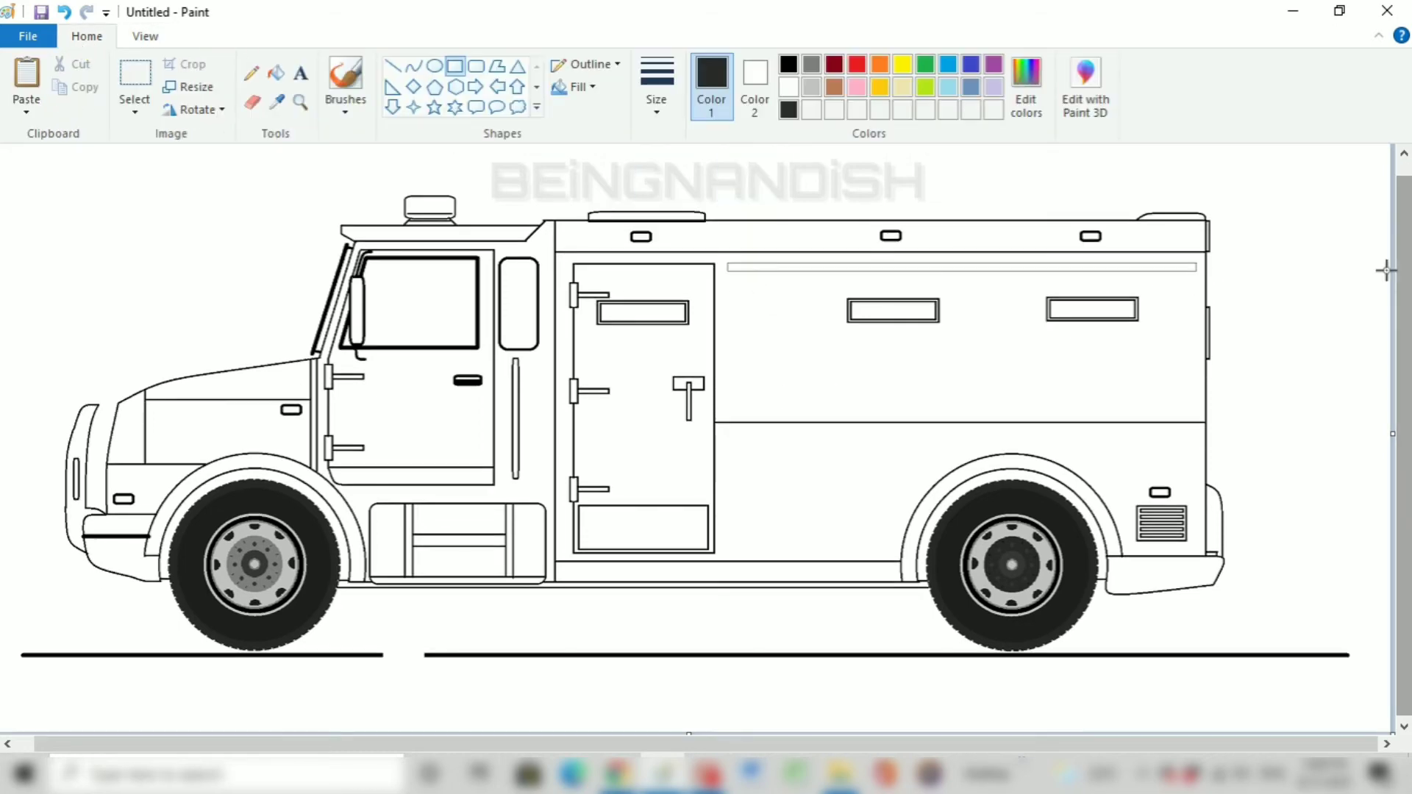
# Step: Draw a thick black I-shaped grab handle on the cab side, between the door edge and the tall narrow bar
pyautogui.click(145, 36)
pyautogui.click(118, 85)
pyautogui.click(87, 36)
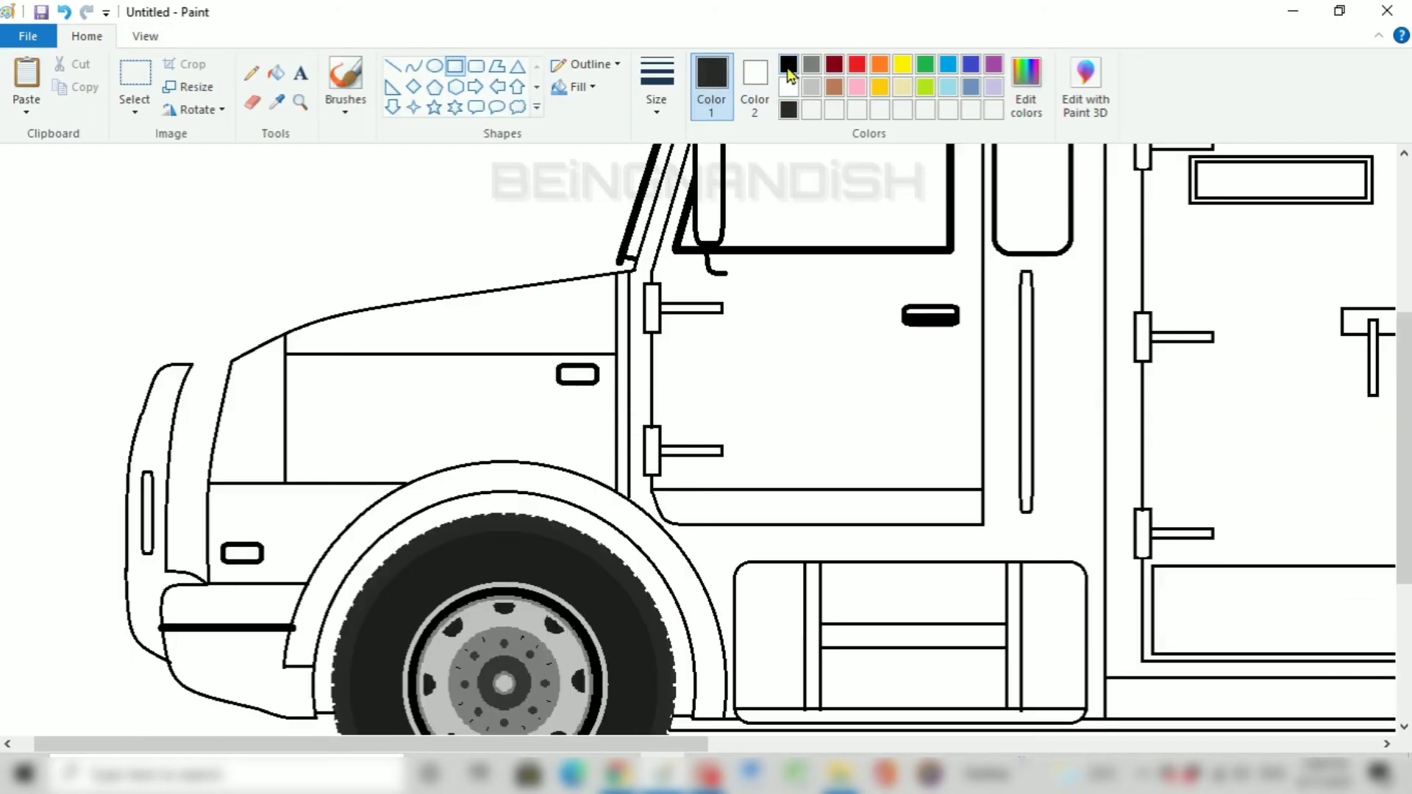
pyautogui.click(657, 85)
pyautogui.click(706, 275)
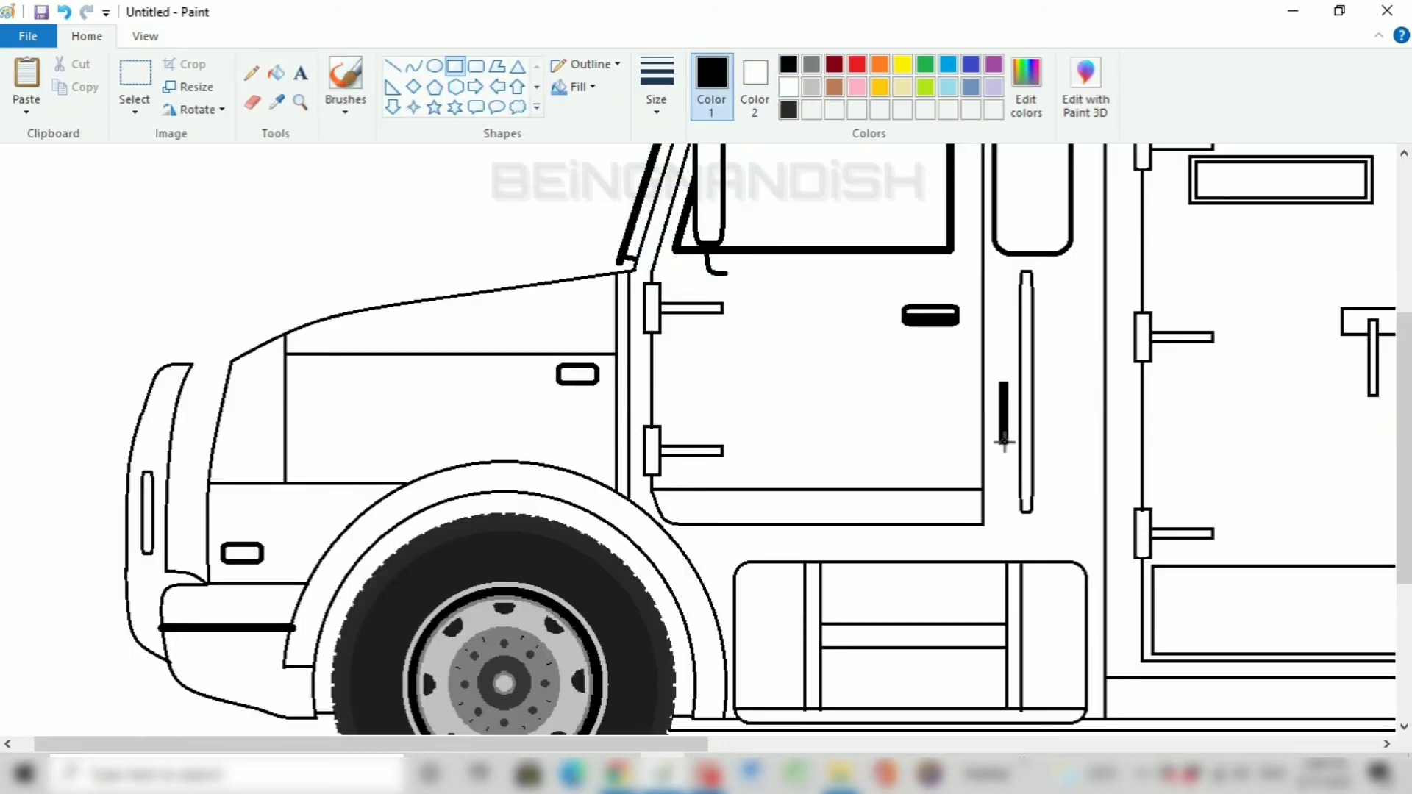
pyautogui.moveTo(1004, 442); pyautogui.dragTo(1009, 450)
# Step: Draw thin crease lines on the bonnet: a horizontal one on the side panel and a slanted one near the front edge
pyautogui.click(393, 66)
pyautogui.click(656, 84)
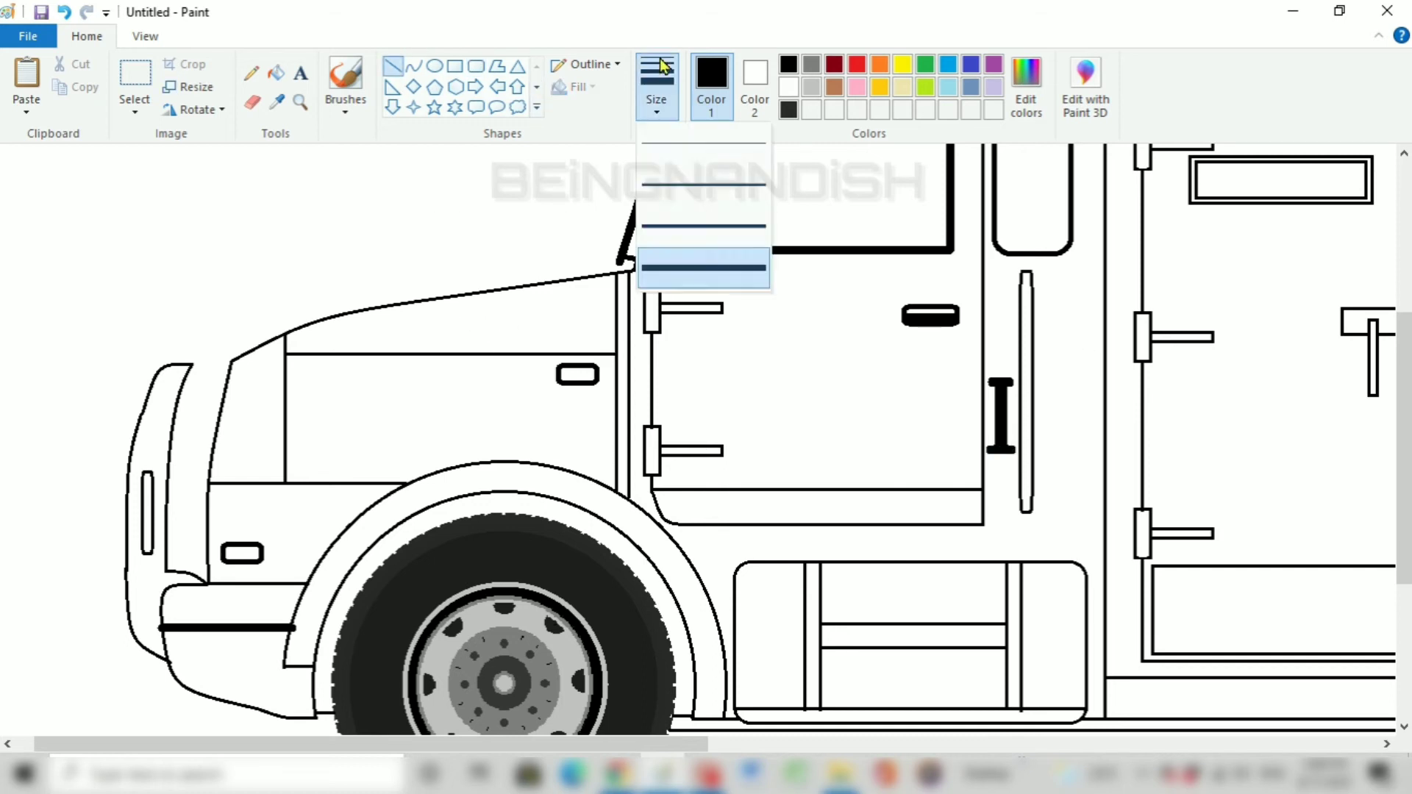
pyautogui.click(706, 274)
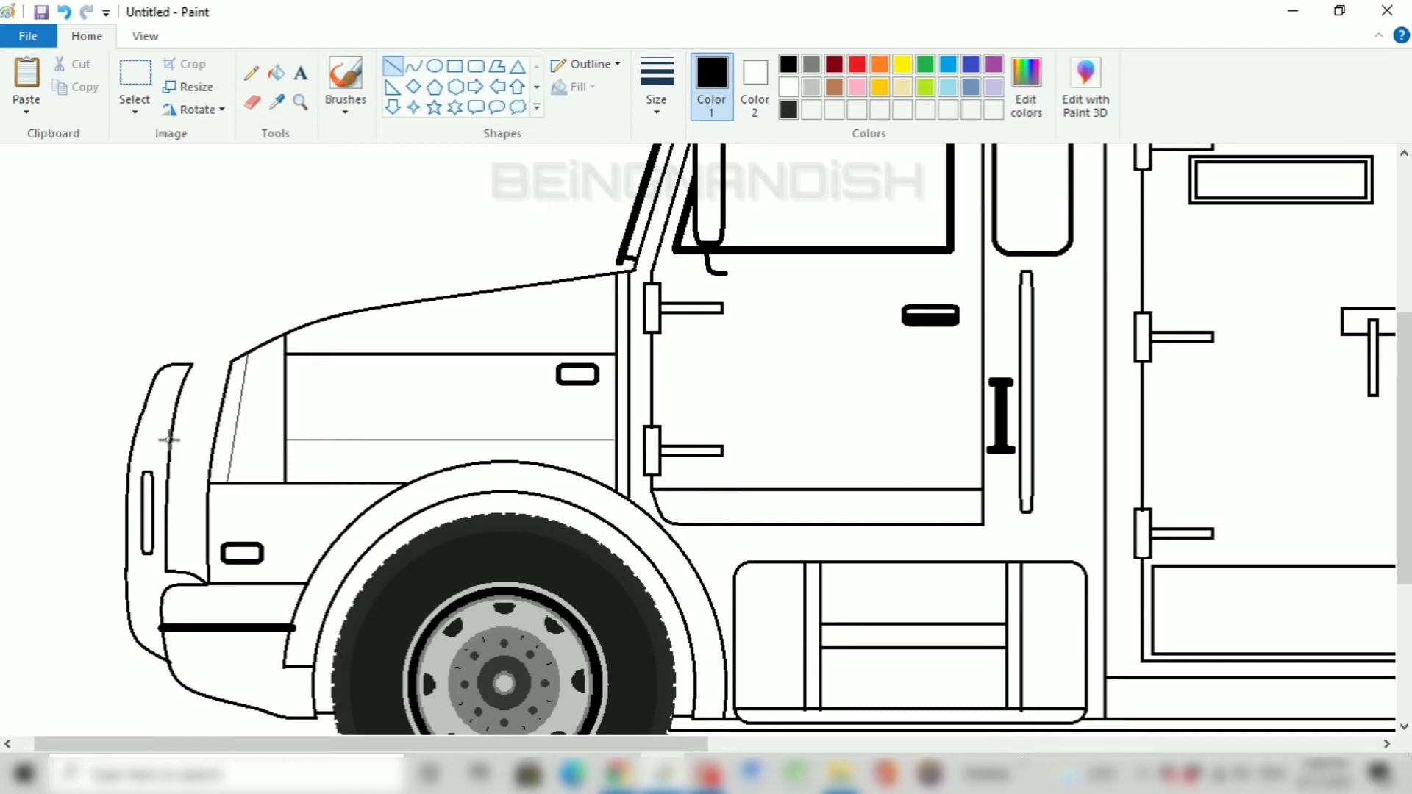
# Step: Draw a thick black mirror arm at the windscreen base, curving up from a short horizontal line ahead of the cab
pyautogui.scroll(2, 177, 259)
pyautogui.click(656, 85)
pyautogui.click(668, 211)
pyautogui.moveTo(666, 418)
pyautogui.mouseDown()
pyautogui.moveTo(590, 401)
pyautogui.moveTo(666, 417)
pyautogui.mouseUp()
pyautogui.click(65, 12)
pyautogui.click(414, 65)
pyautogui.moveTo(621, 401)
pyautogui.mouseDown()
pyautogui.moveTo(593, 410)
pyautogui.moveTo(594, 380)
pyautogui.mouseUp()
pyautogui.click(593, 413)
pyautogui.click(656, 85)
pyautogui.click(706, 274)
pyautogui.moveTo(630, 398); pyautogui.dragTo(629, 407)
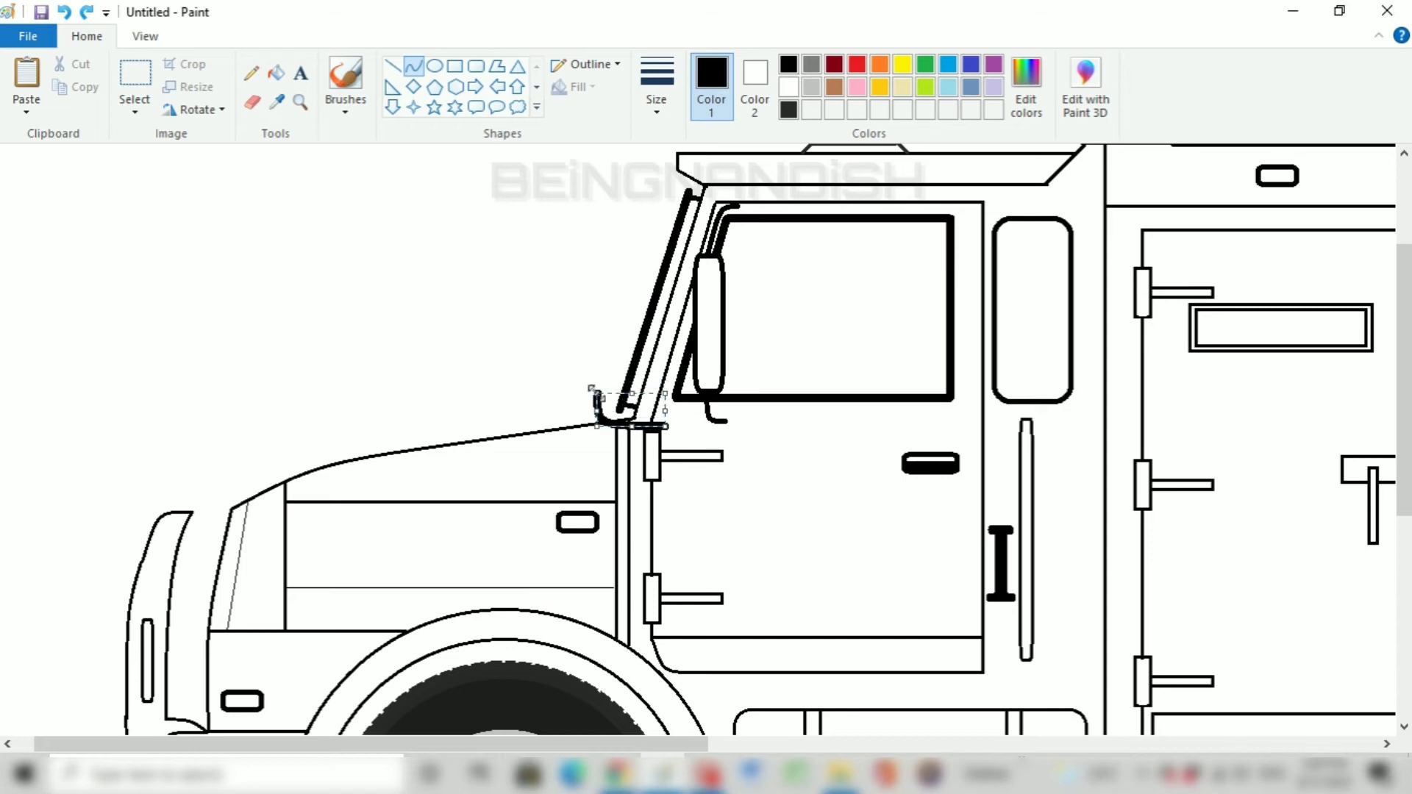
# Step: Draw a narrow upright oval mirror on the curved arm and clean up the overlap with the eraser
pyautogui.click(434, 65)
pyautogui.click(657, 84)
pyautogui.click(668, 199)
pyautogui.moveTo(595, 347); pyautogui.dragTo(613, 407)
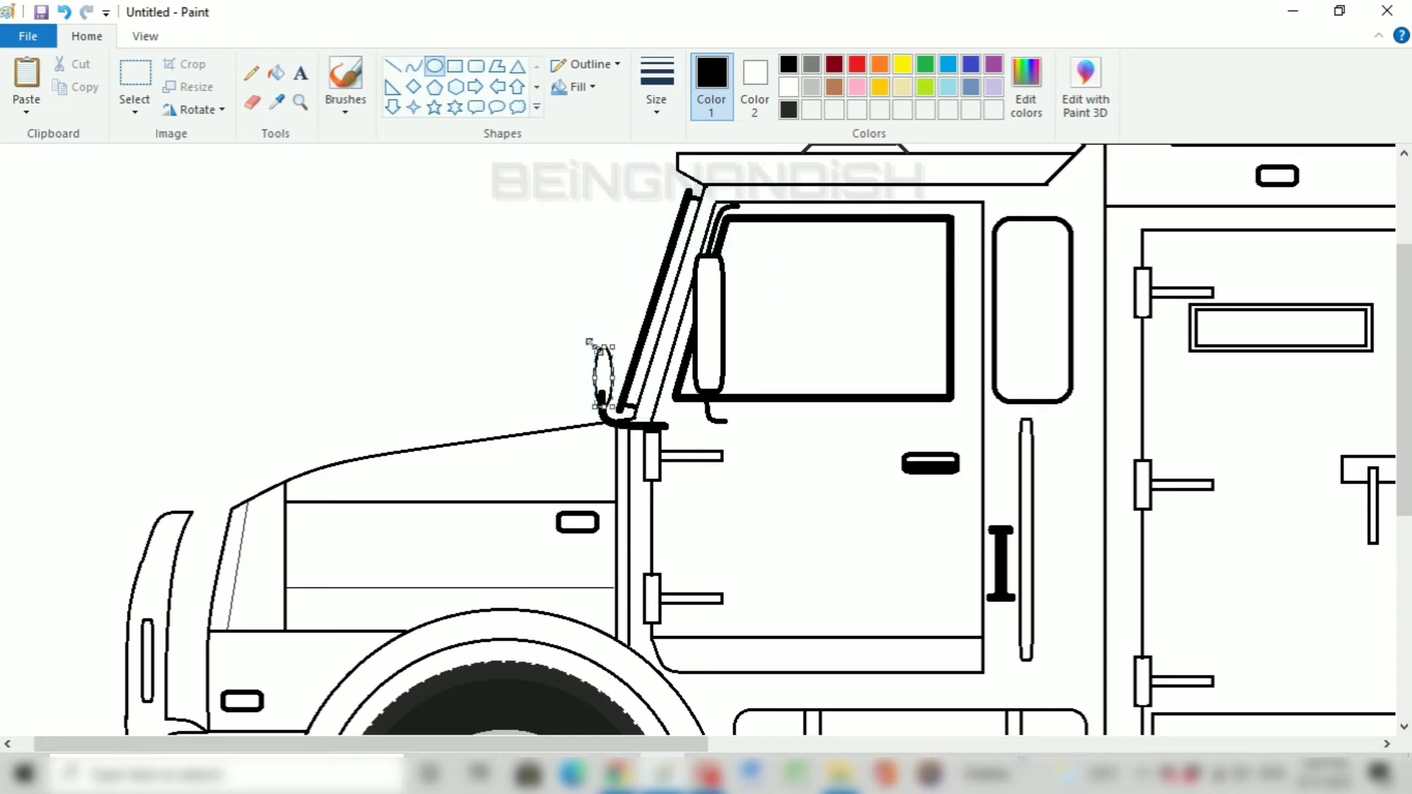
pyautogui.click(252, 102)
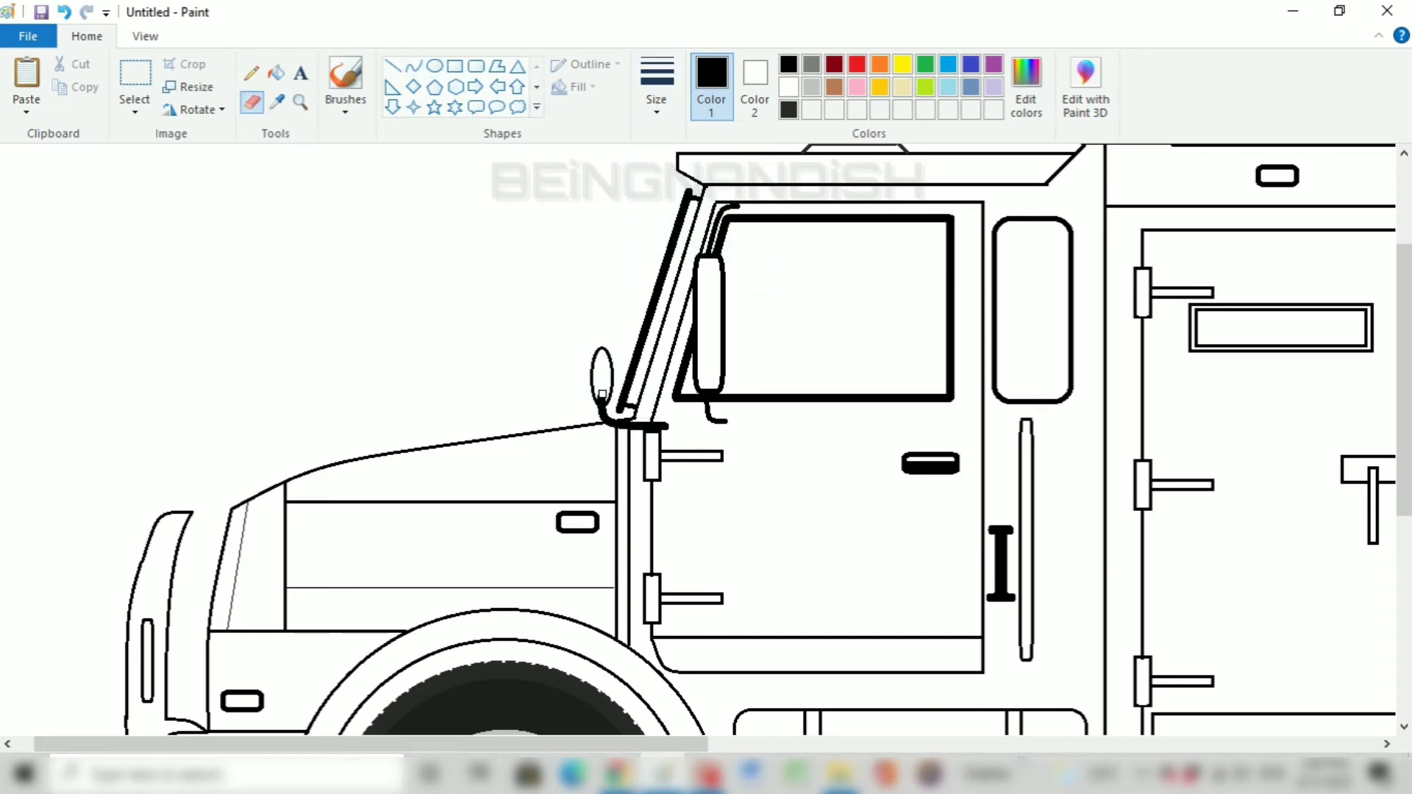
pyautogui.click(145, 36)
pyautogui.click(69, 81)
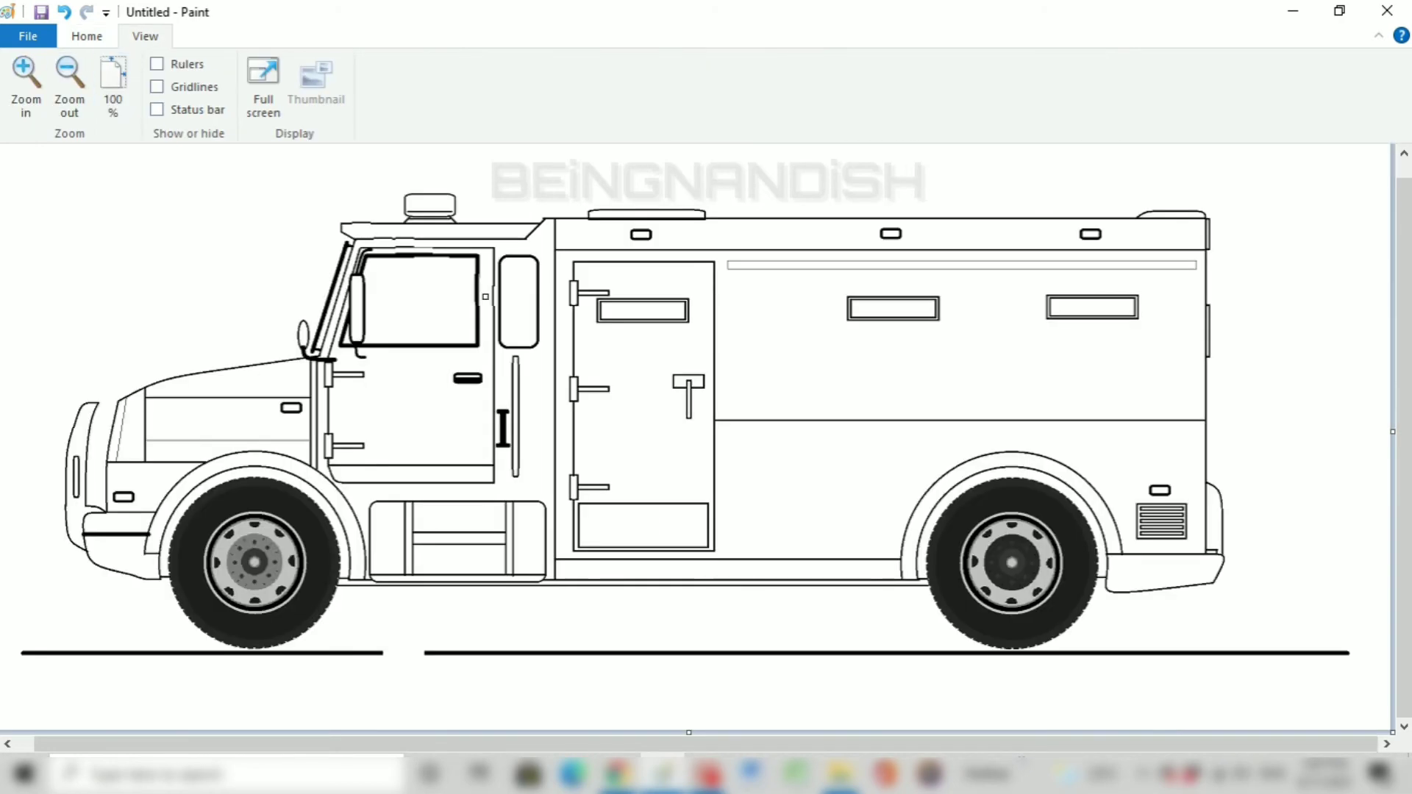
pyautogui.click(86, 36)
pyautogui.click(28, 108)
pyautogui.click(35, 135)
pyautogui.click(64, 12)
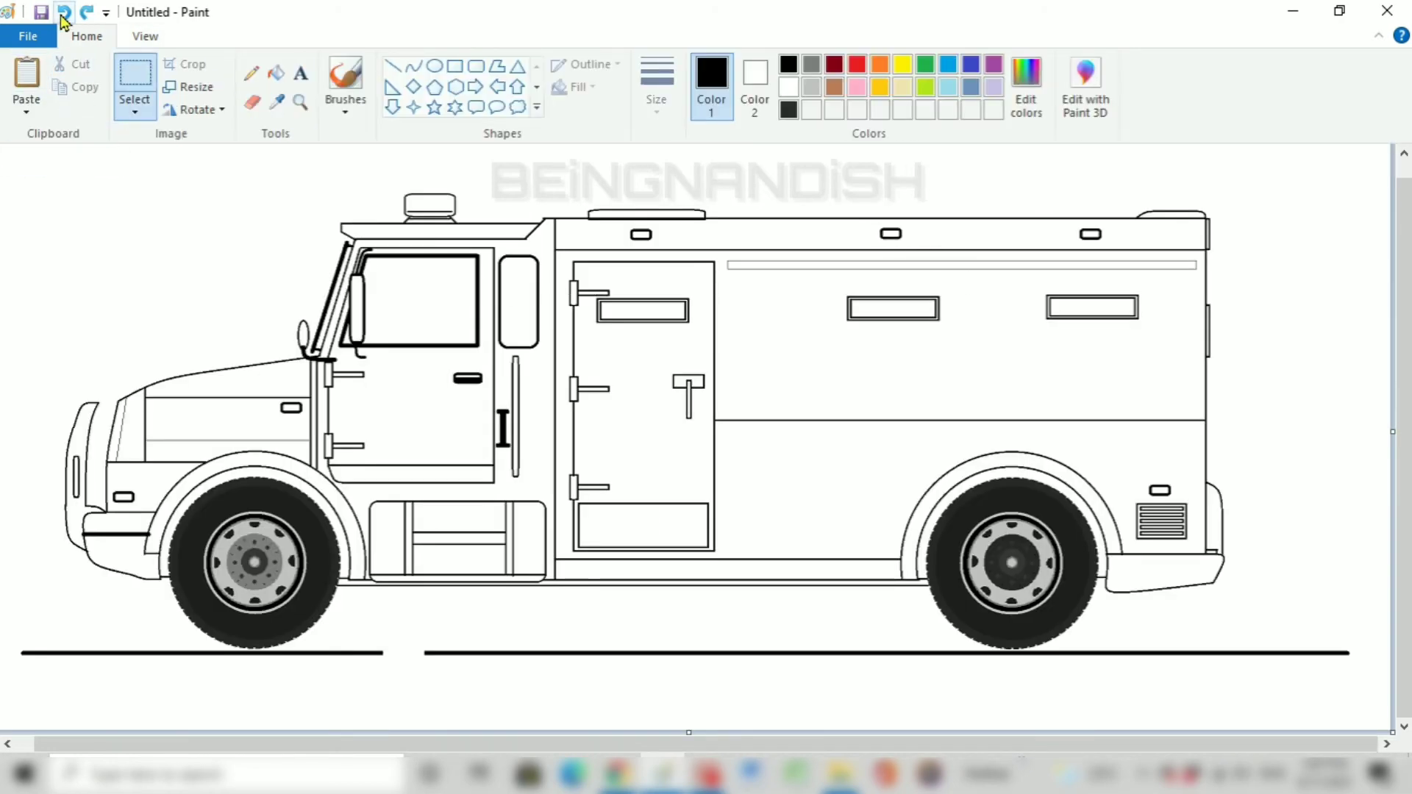
# Step: Paste a marker light onto the lower sill strip, just ahead of the rear wheel arch
pyautogui.click(145, 36)
pyautogui.click(26, 85)
pyautogui.scroll(-5, 363, 236)
pyautogui.moveTo(500, 743); pyautogui.dragTo(930, 772)
pyautogui.click(86, 36)
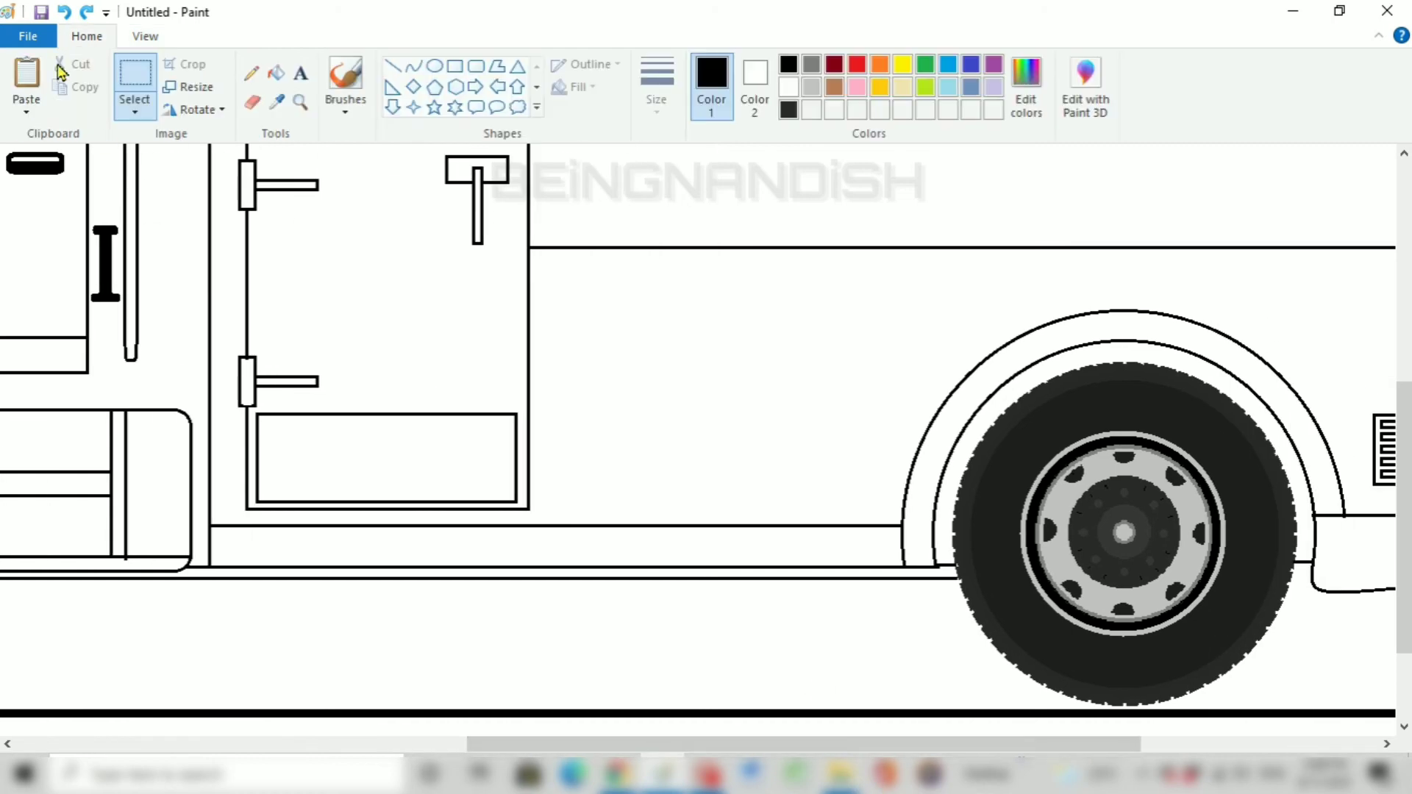
pyautogui.click(28, 107)
pyautogui.click(35, 134)
pyautogui.moveTo(46, 168); pyautogui.dragTo(865, 551)
pyautogui.click(585, 399)
# Step: Paste a second marker light on the sill strip and move it to the front end, below the cargo door's hinges
pyautogui.hotkey('ctrl', 'v')
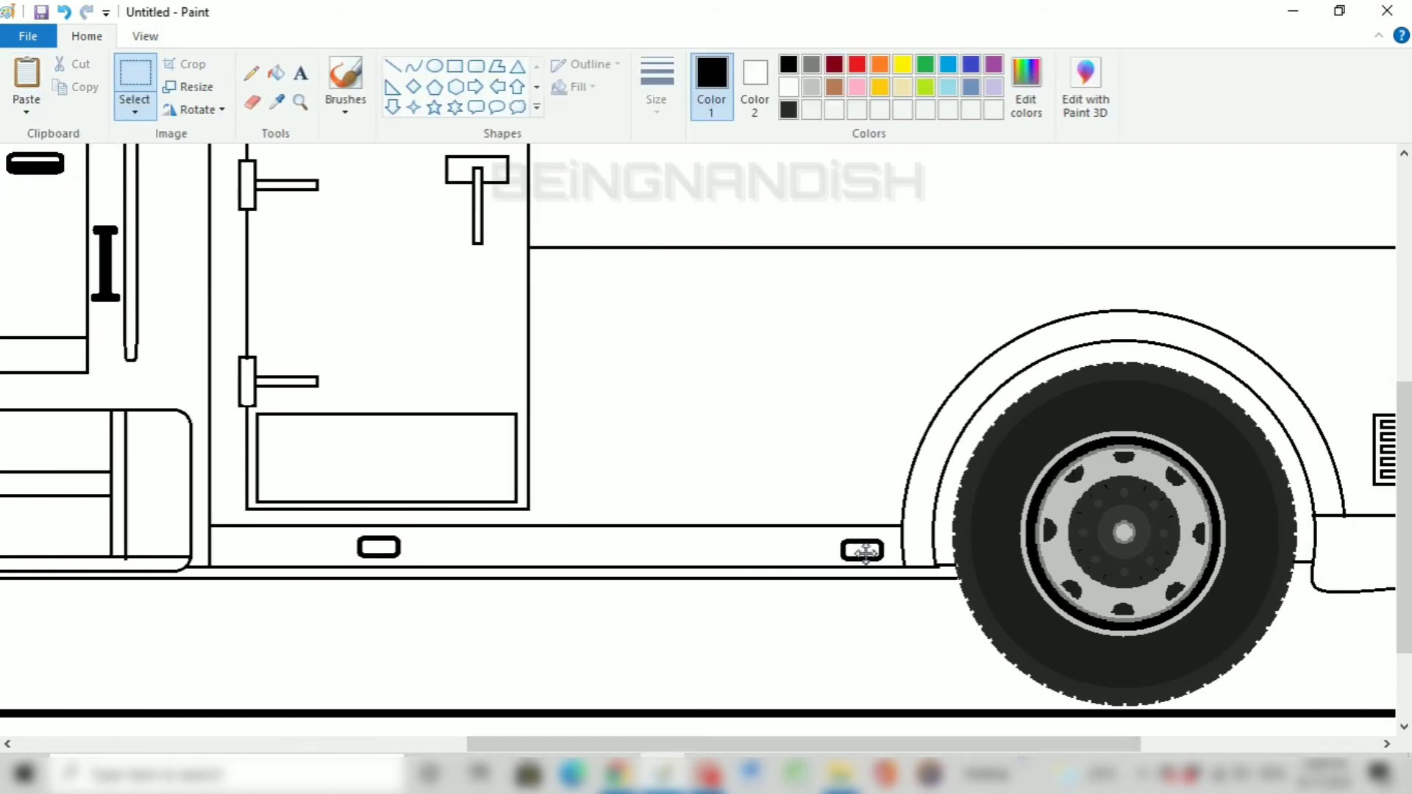
pyautogui.moveTo(336, 521); pyautogui.dragTo(413, 556)
pyautogui.moveTo(404, 550); pyautogui.dragTo(280, 549)
# Step: Paste a third marker light and place it midway between the other two on the sill strip
pyautogui.rightClick(619, 376)
pyautogui.click(653, 432)
pyautogui.moveTo(41, 168); pyautogui.dragTo(582, 550)
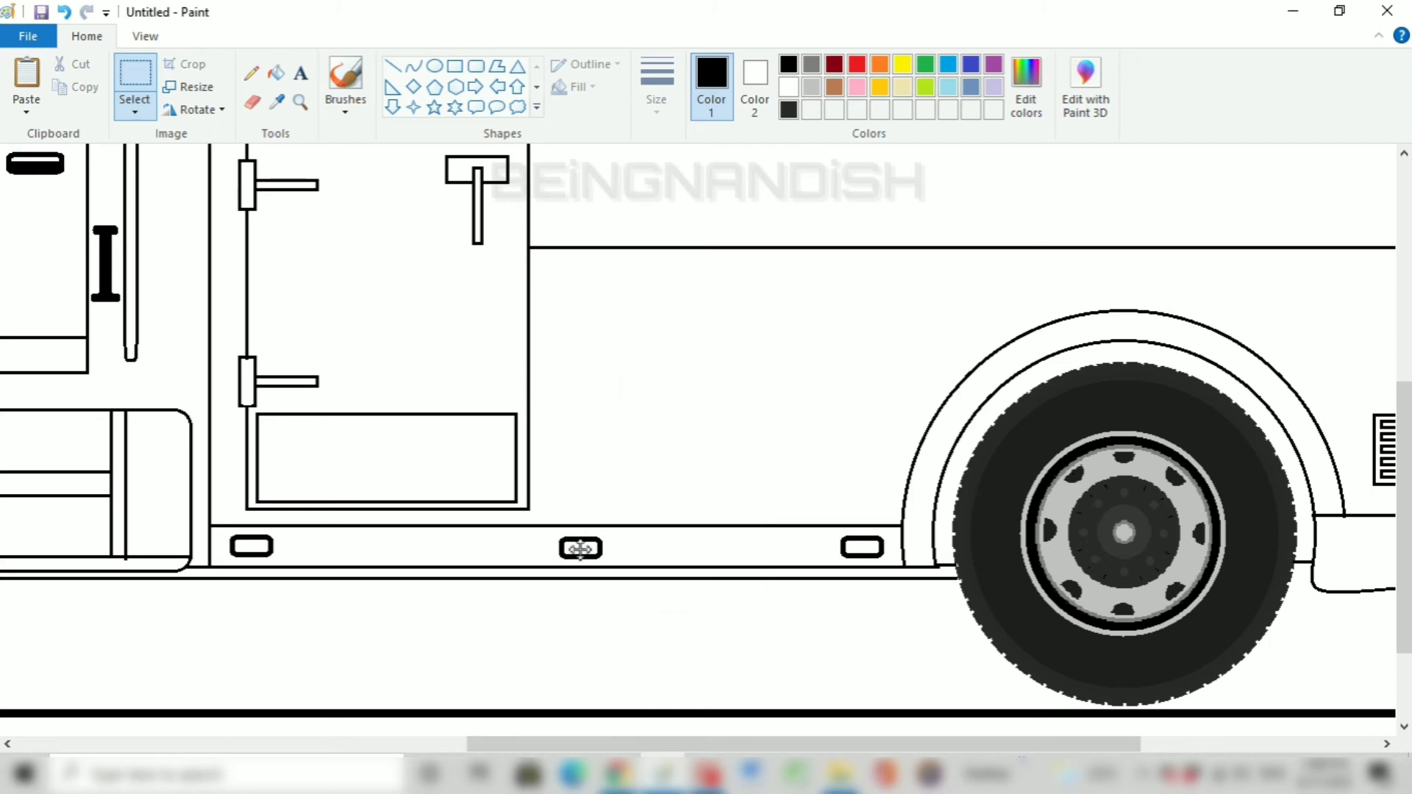
# Step: Remove both ground line segments beneath the wheels by filling them with white
pyautogui.click(145, 36)
pyautogui.click(111, 80)
pyautogui.click(86, 36)
pyautogui.click(789, 87)
pyautogui.click(276, 73)
pyautogui.click(371, 652)
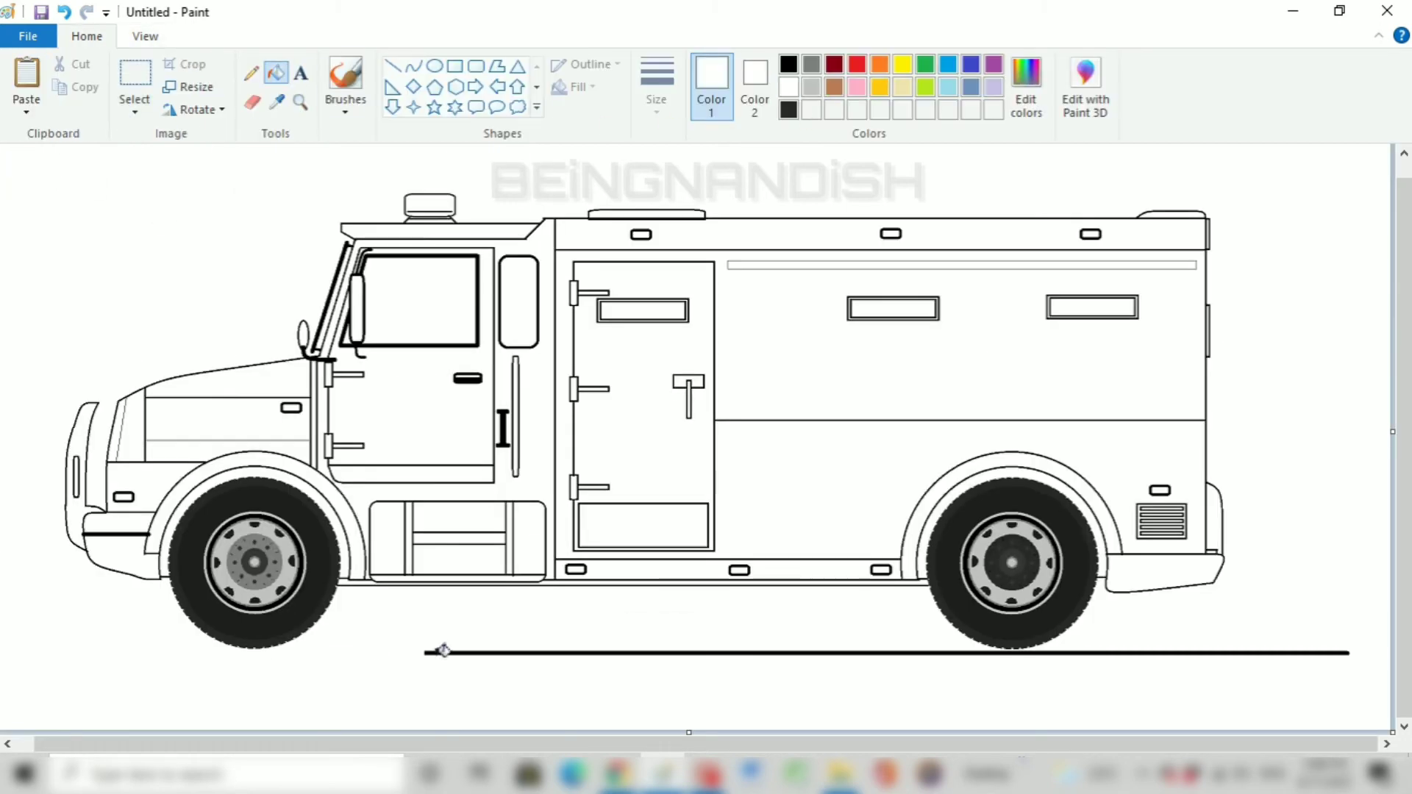
pyautogui.click(440, 651)
pyautogui.click(392, 66)
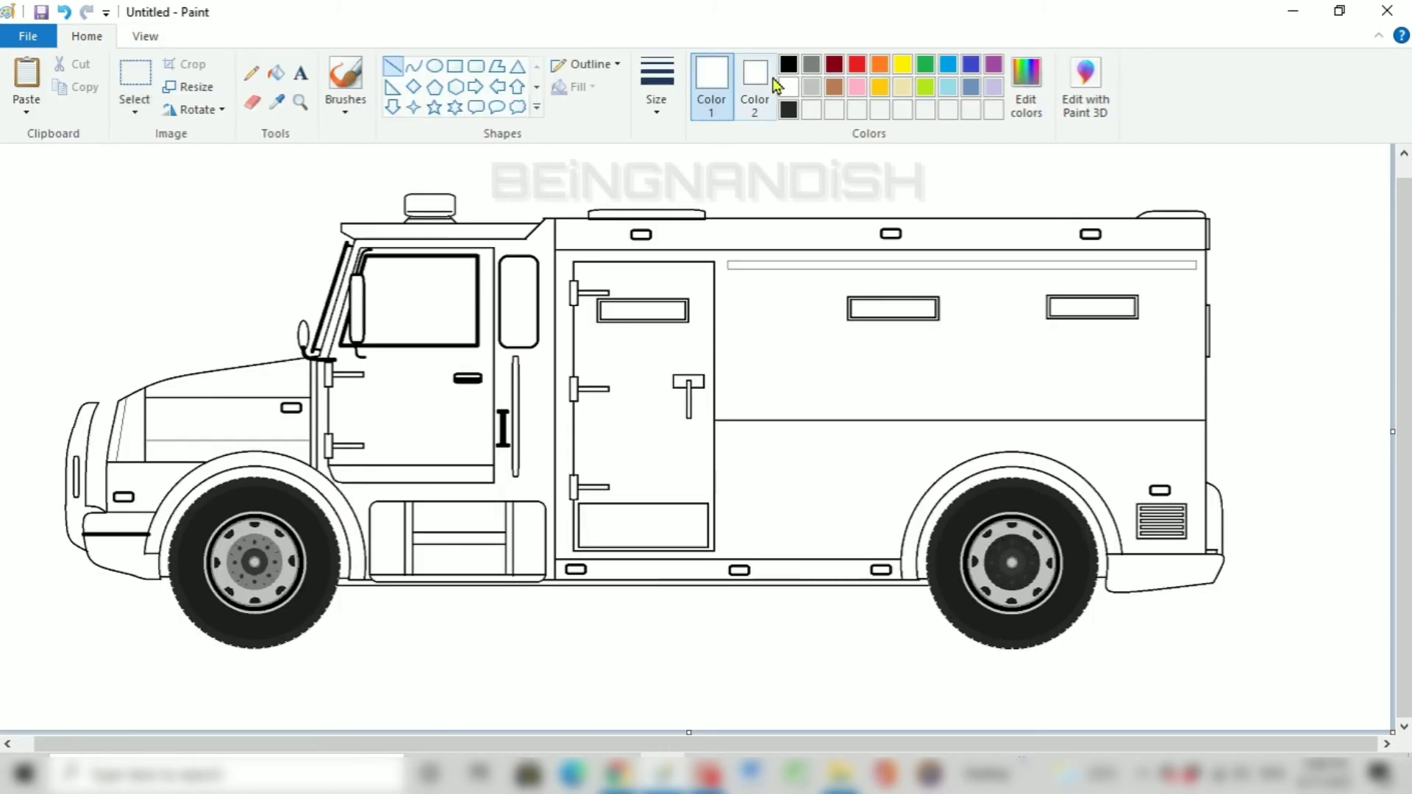
pyautogui.click(788, 64)
pyautogui.scroll(1, 1251, 515)
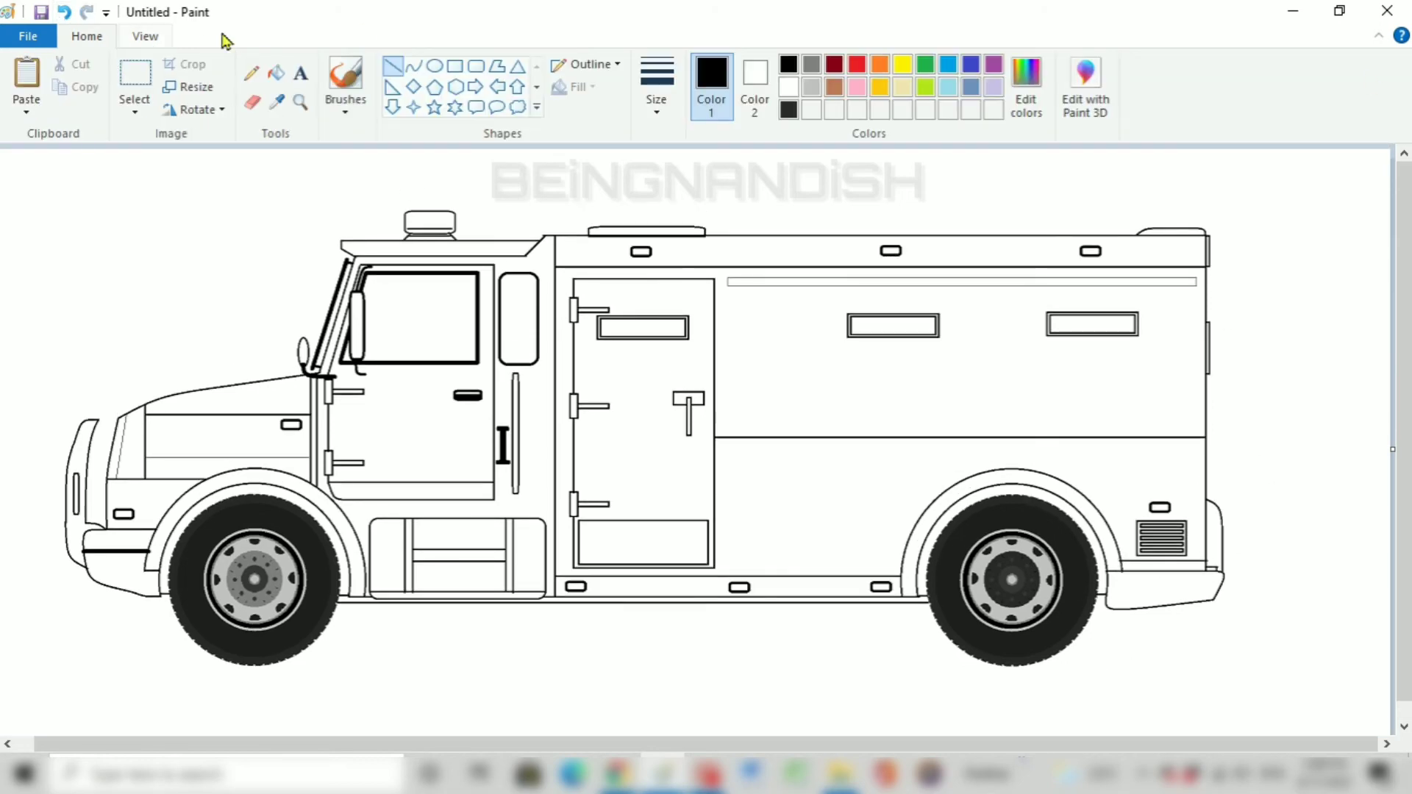
pyautogui.scroll(-1, 1387, 552)
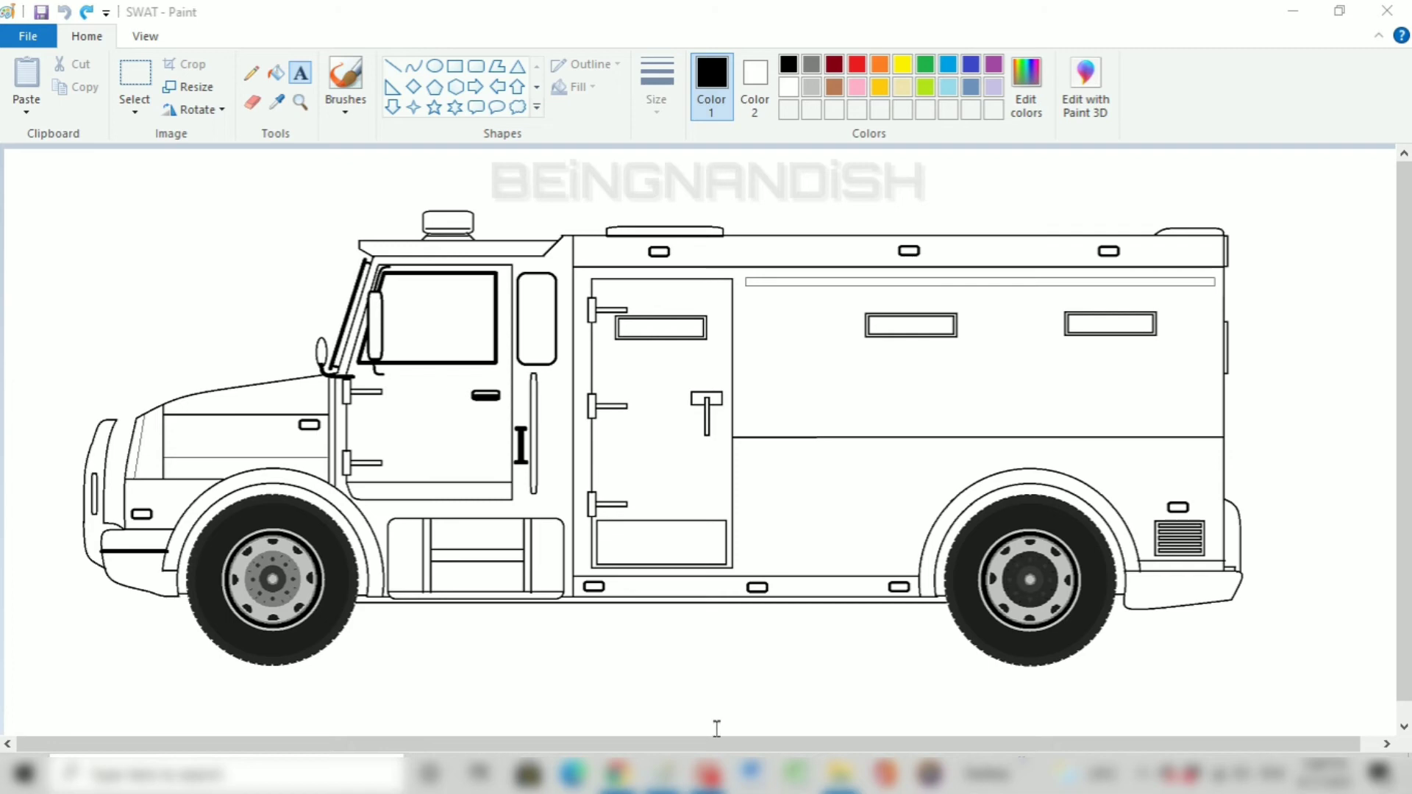
# Step: Fill the cargo side, its door, the cab side, cab door and bonnet side with custom navy (red 46, green 60, blue 80)
pyautogui.click(1024, 88)
pyautogui.moveTo(831, 394)
pyautogui.mouseDown()
pyautogui.moveTo(825, 376)
pyautogui.moveTo(835, 394)
pyautogui.mouseUp()
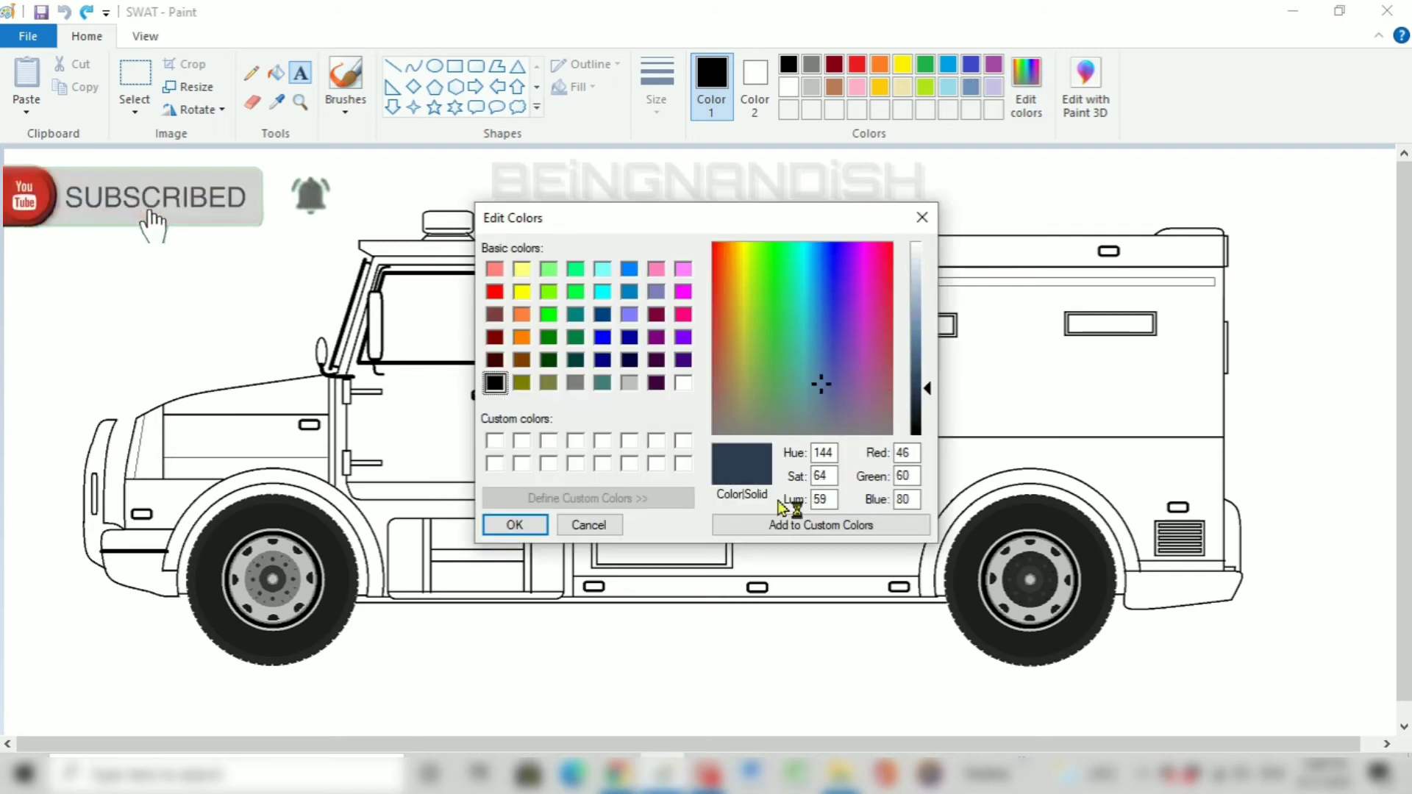
pyautogui.click(515, 524)
pyautogui.click(275, 73)
pyautogui.click(745, 414)
pyautogui.click(684, 423)
pyautogui.click(544, 444)
pyautogui.click(441, 434)
pyautogui.click(279, 438)
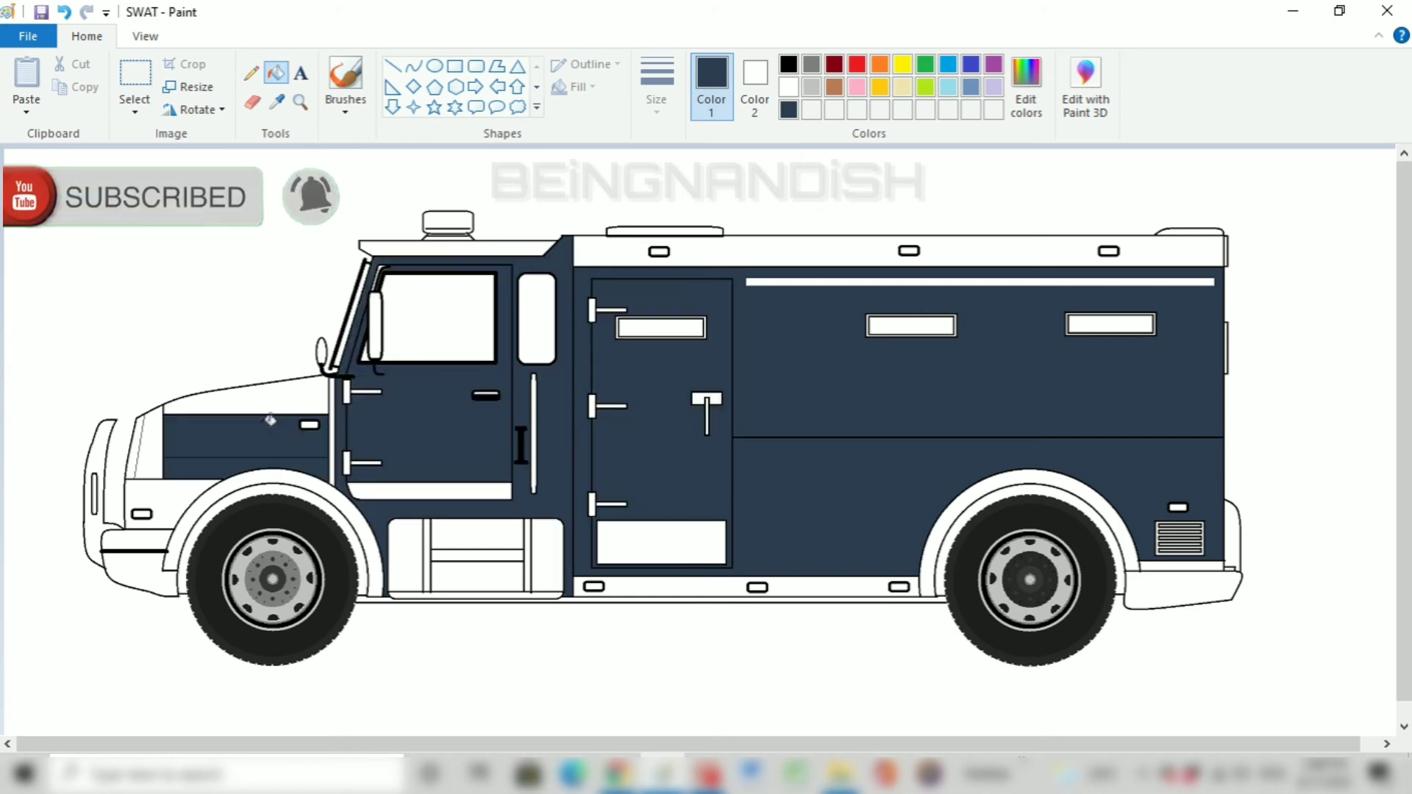
# Step: Fill the bonnet top, nose panels, front wing and front bumper with the same navy
pyautogui.click(257, 403)
pyautogui.click(153, 445)
pyautogui.click(166, 480)
pyautogui.click(139, 538)
pyautogui.click(136, 572)
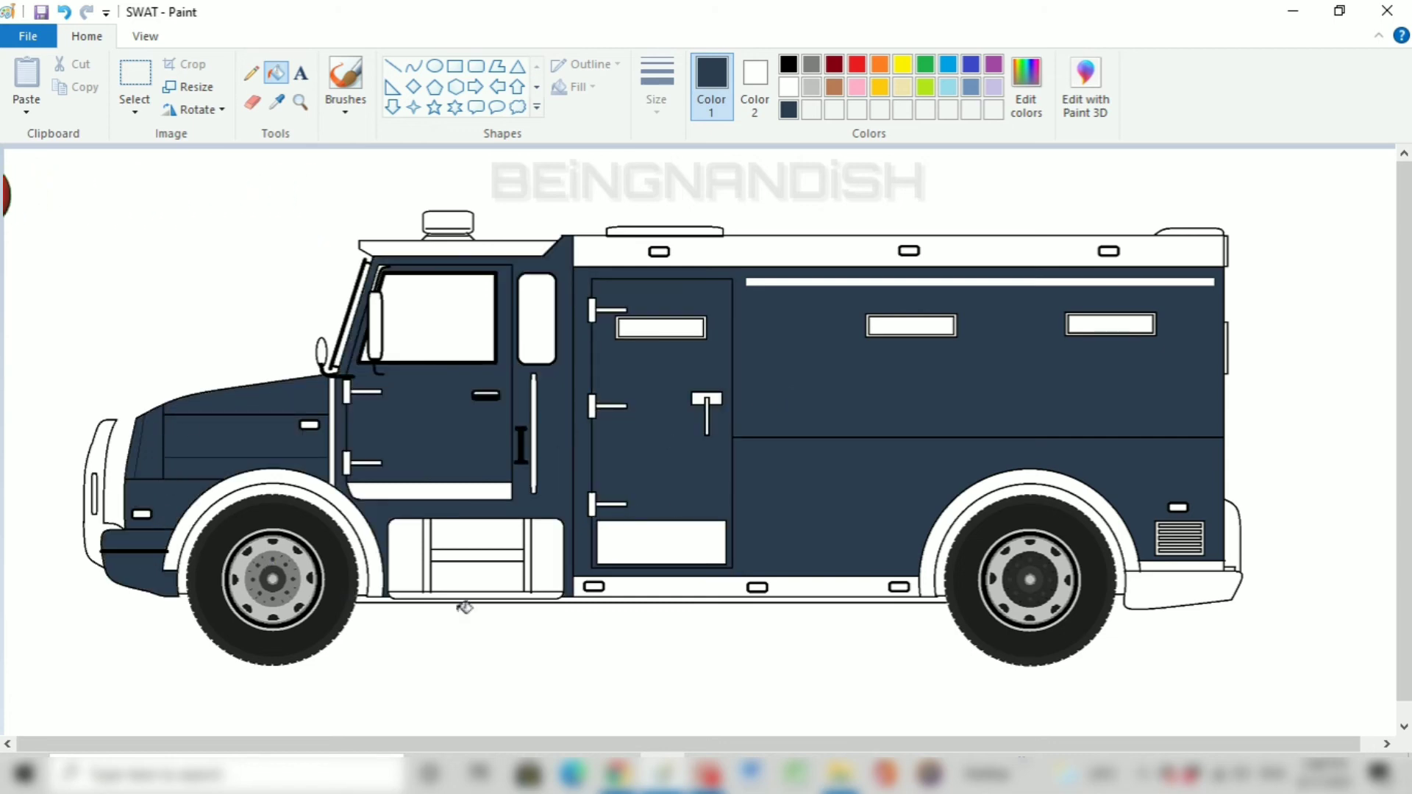
# Step: Fill the roof strip, the cab visor, the bulge behind the rear grille and the cab door's bottom panel with navy
pyautogui.click(1199, 253)
pyautogui.click(531, 248)
pyautogui.click(1240, 538)
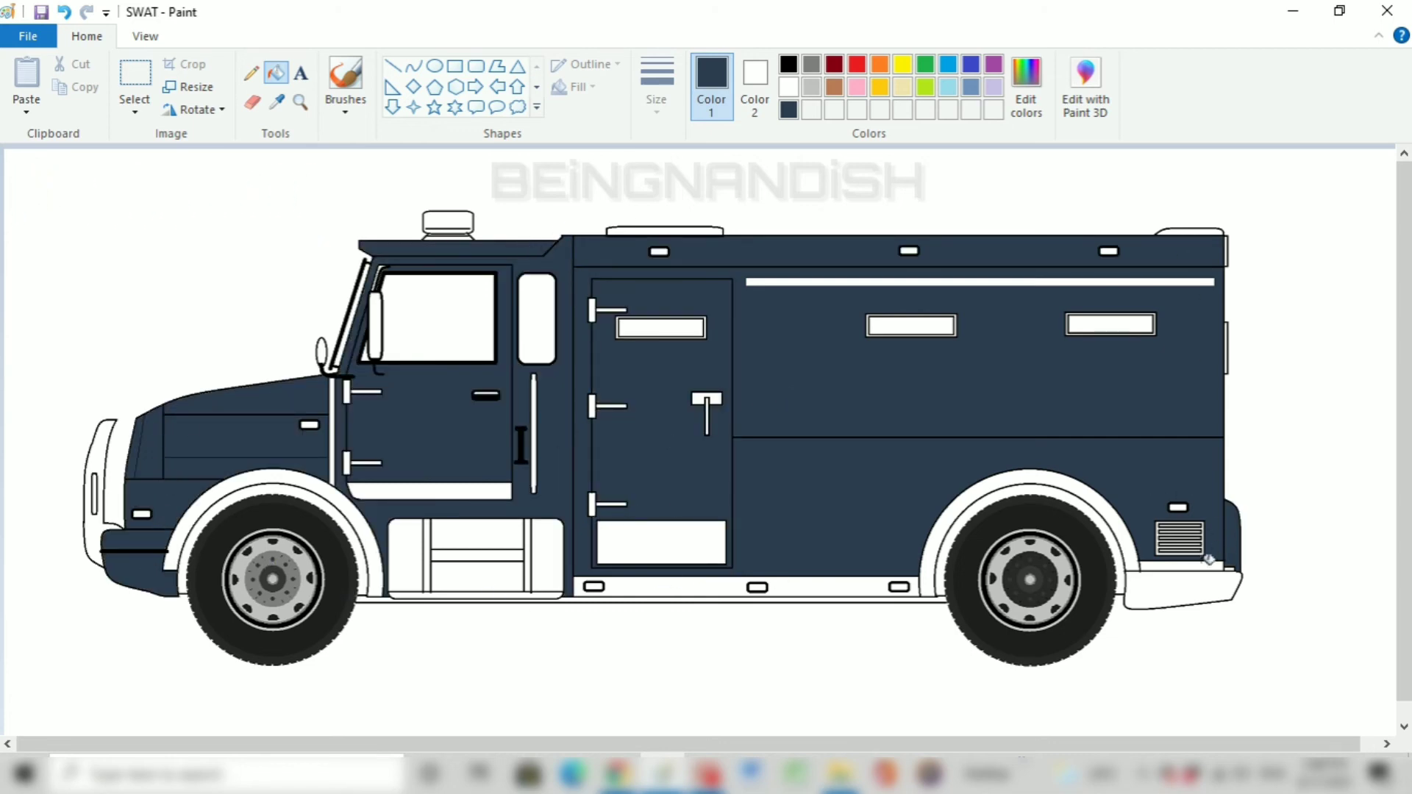
pyautogui.click(428, 487)
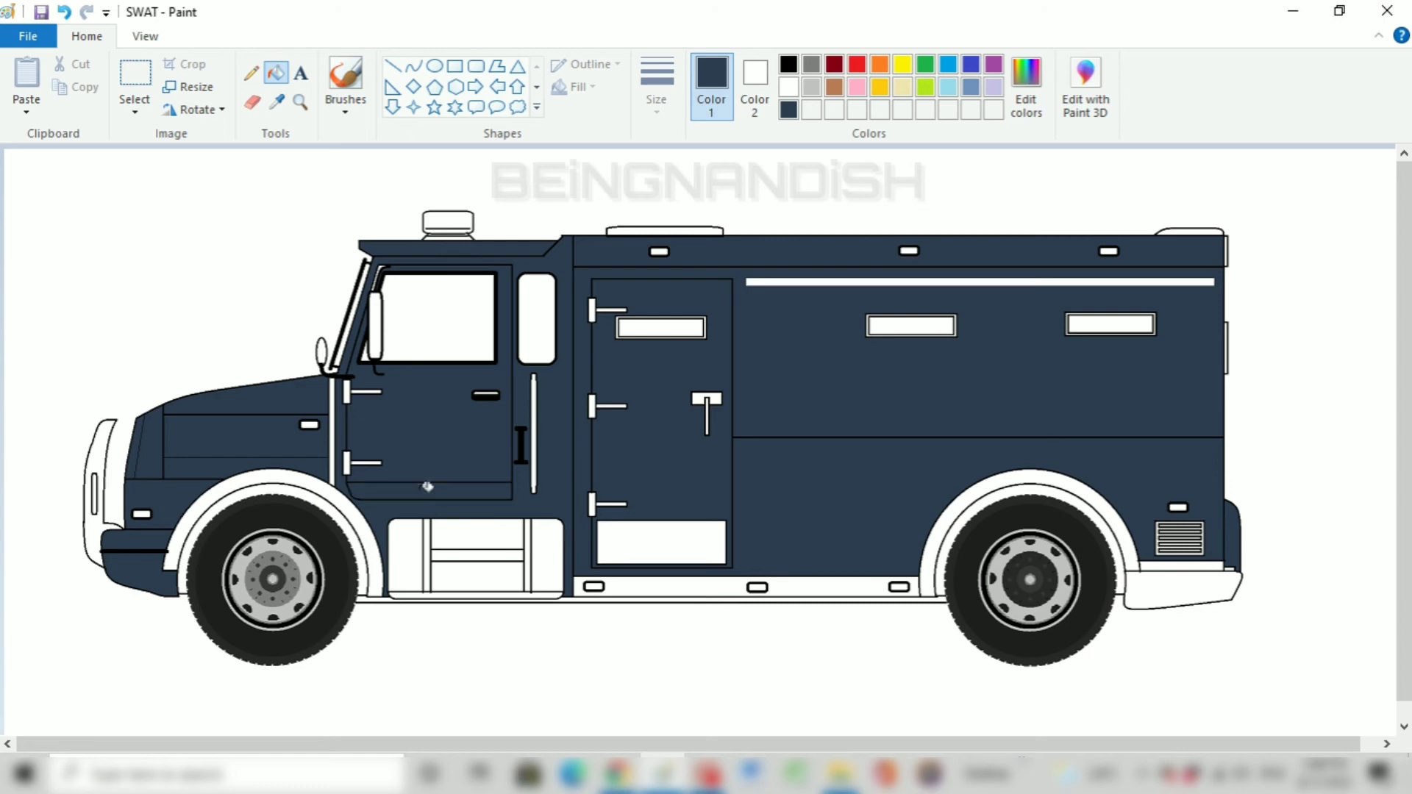
# Step: Mix a near-black custom colour and fill both inner wheel arches and the underbody strip with it
pyautogui.click(789, 64)
pyautogui.click(1025, 87)
pyautogui.click(928, 424)
pyautogui.click(819, 525)
pyautogui.click(514, 524)
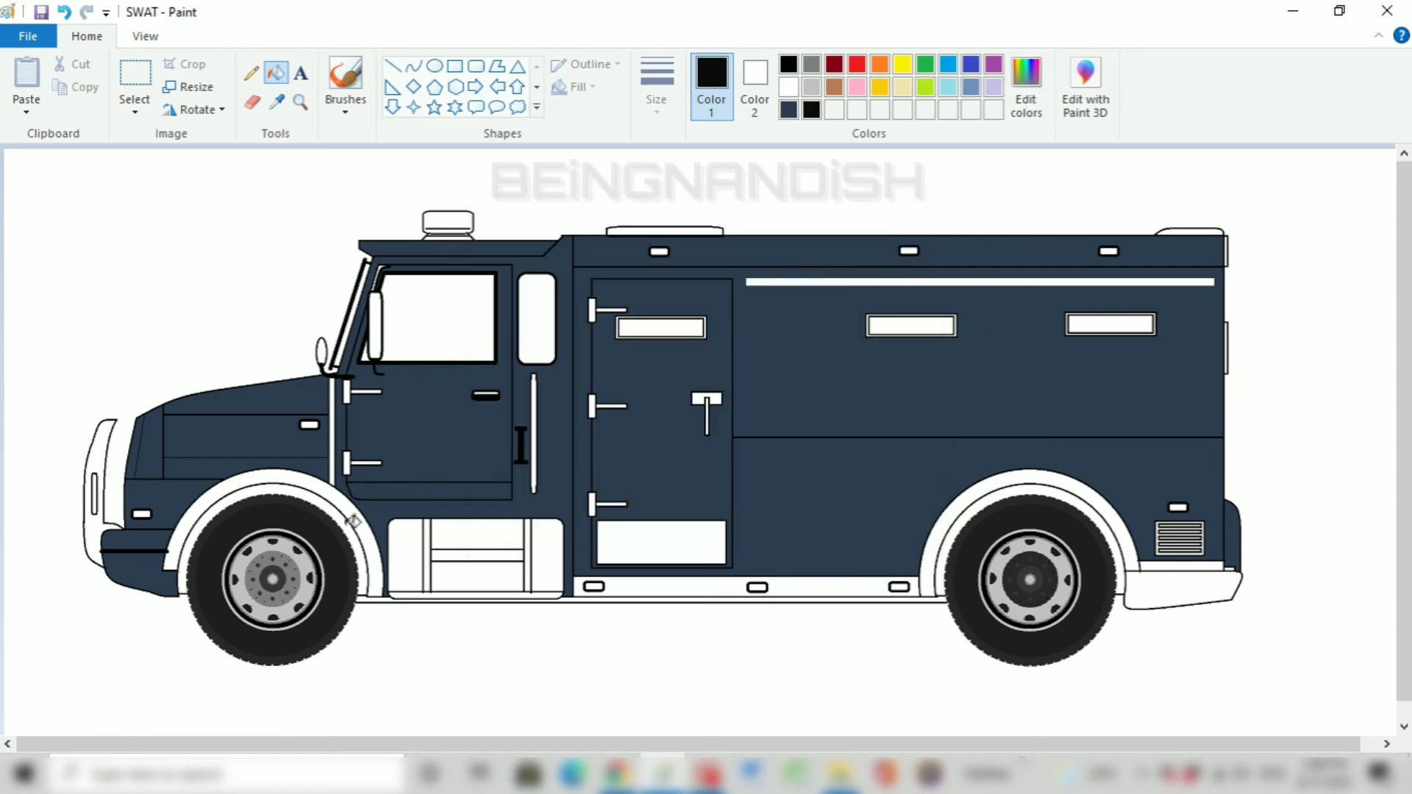
pyautogui.click(346, 525)
pyautogui.click(1012, 493)
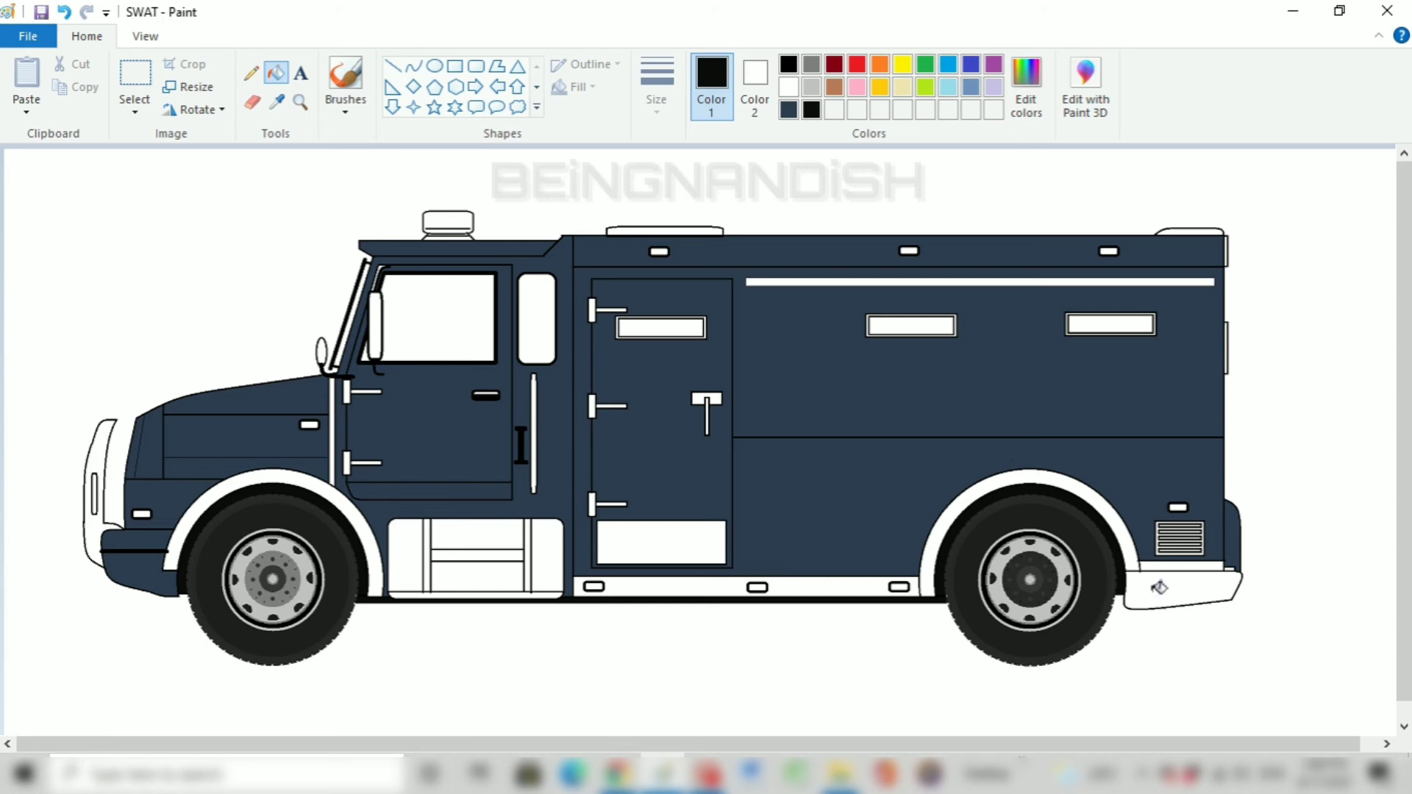
pyautogui.click(1155, 589)
pyautogui.click(64, 12)
# Step: Fill both wheel arch flares, the sill strip and the strip above the rear bumper with medium grey, and the rear bumper with navy
pyautogui.click(811, 63)
pyautogui.click(1148, 567)
pyautogui.click(1126, 557)
pyautogui.click(875, 583)
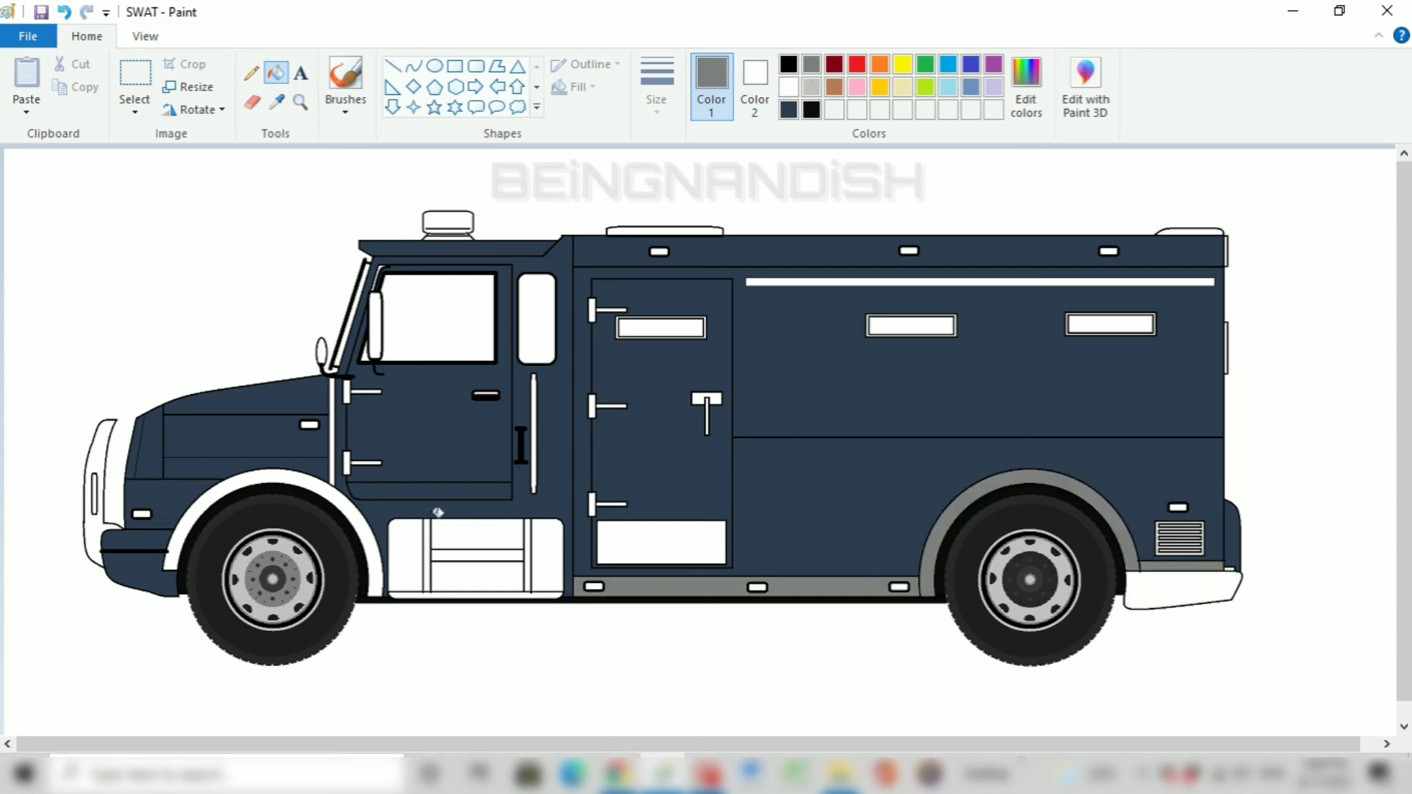
pyautogui.click(372, 523)
pyautogui.click(788, 110)
pyautogui.click(1159, 585)
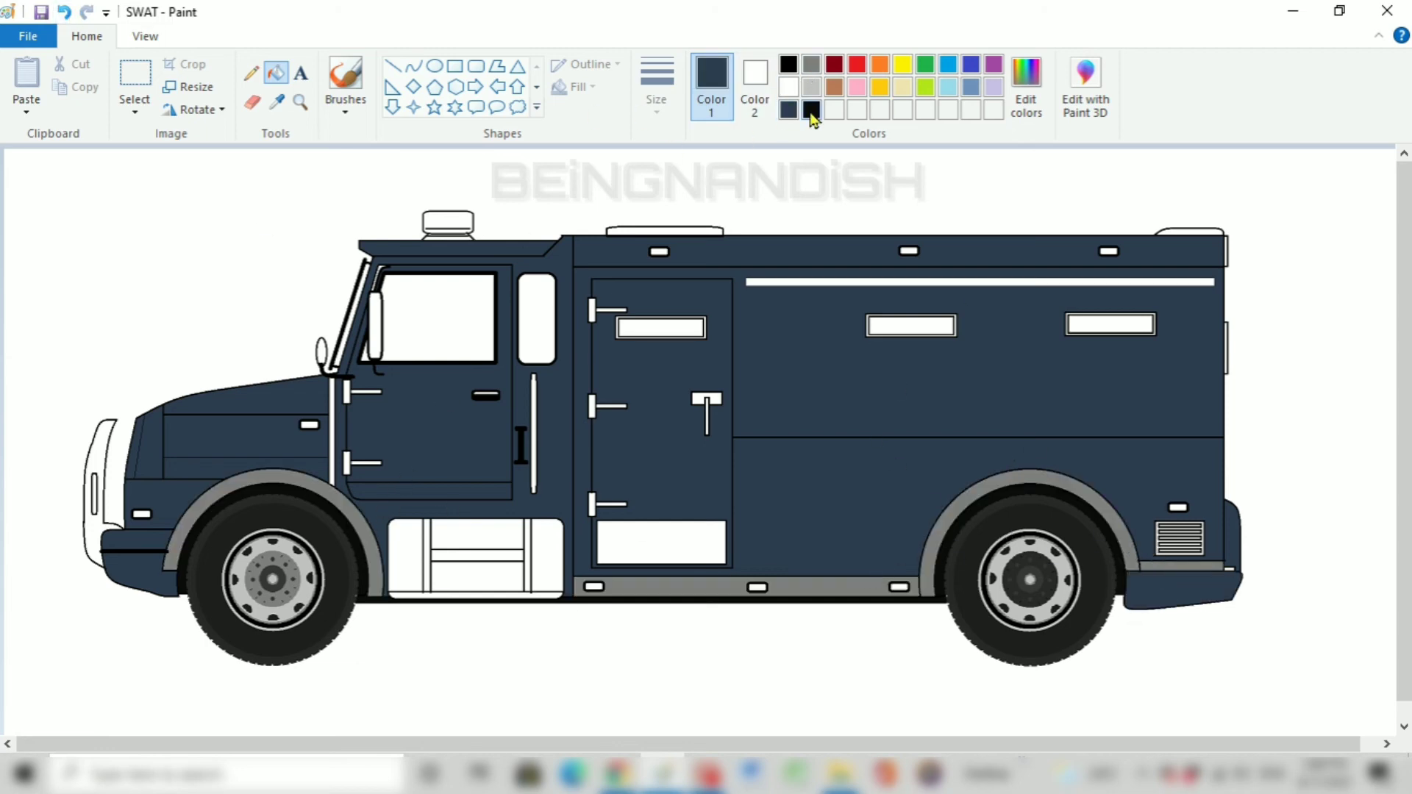
# Step: Fill the frames of the three small armoured windows with custom near-black (red 13, green 13, blue 13)
pyautogui.click(1030, 110)
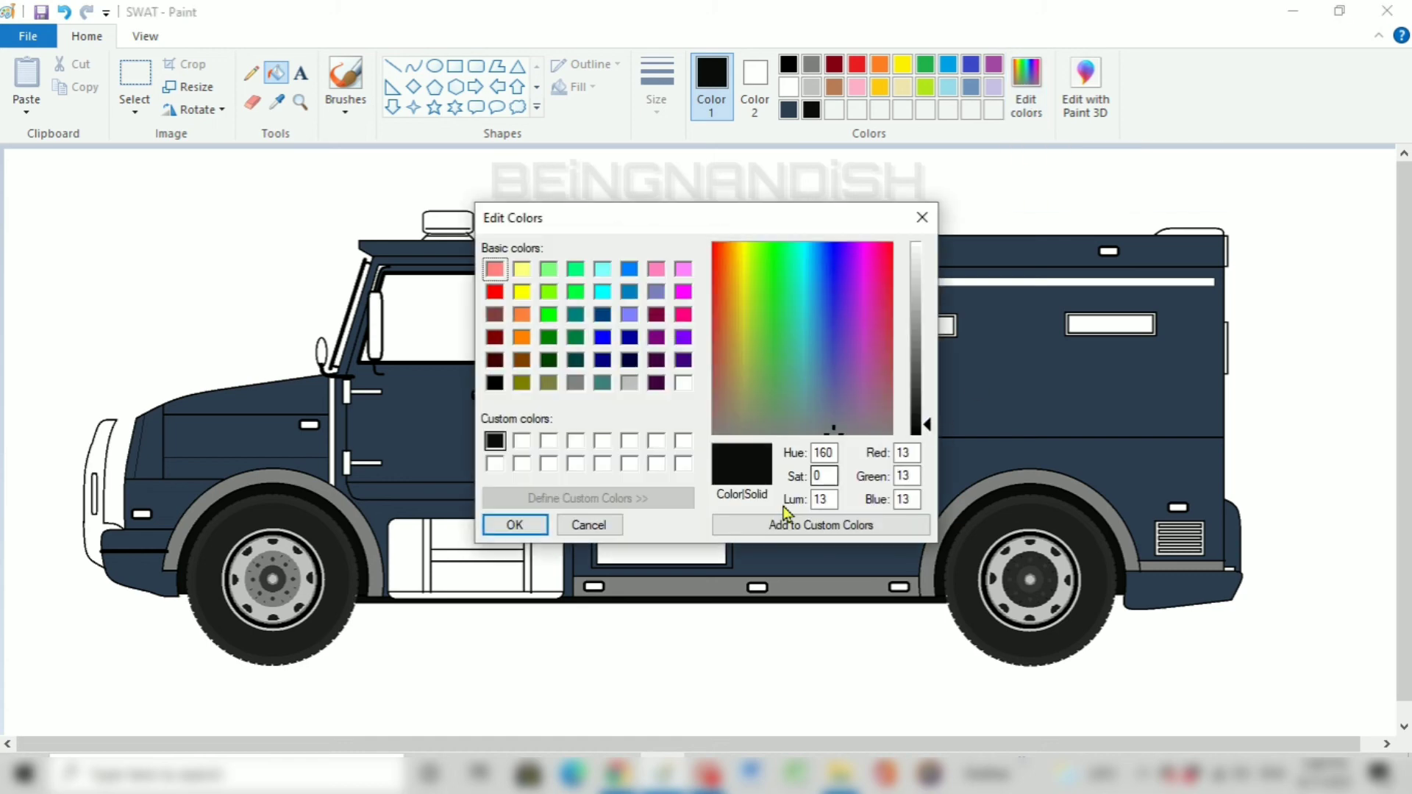
pyautogui.click(515, 525)
pyautogui.click(153, 38)
pyautogui.click(18, 94)
pyautogui.click(538, 556)
pyautogui.moveTo(605, 743); pyautogui.dragTo(834, 748)
pyautogui.click(649, 504)
pyautogui.click(64, 12)
pyautogui.click(64, 12)
pyautogui.click(623, 487)
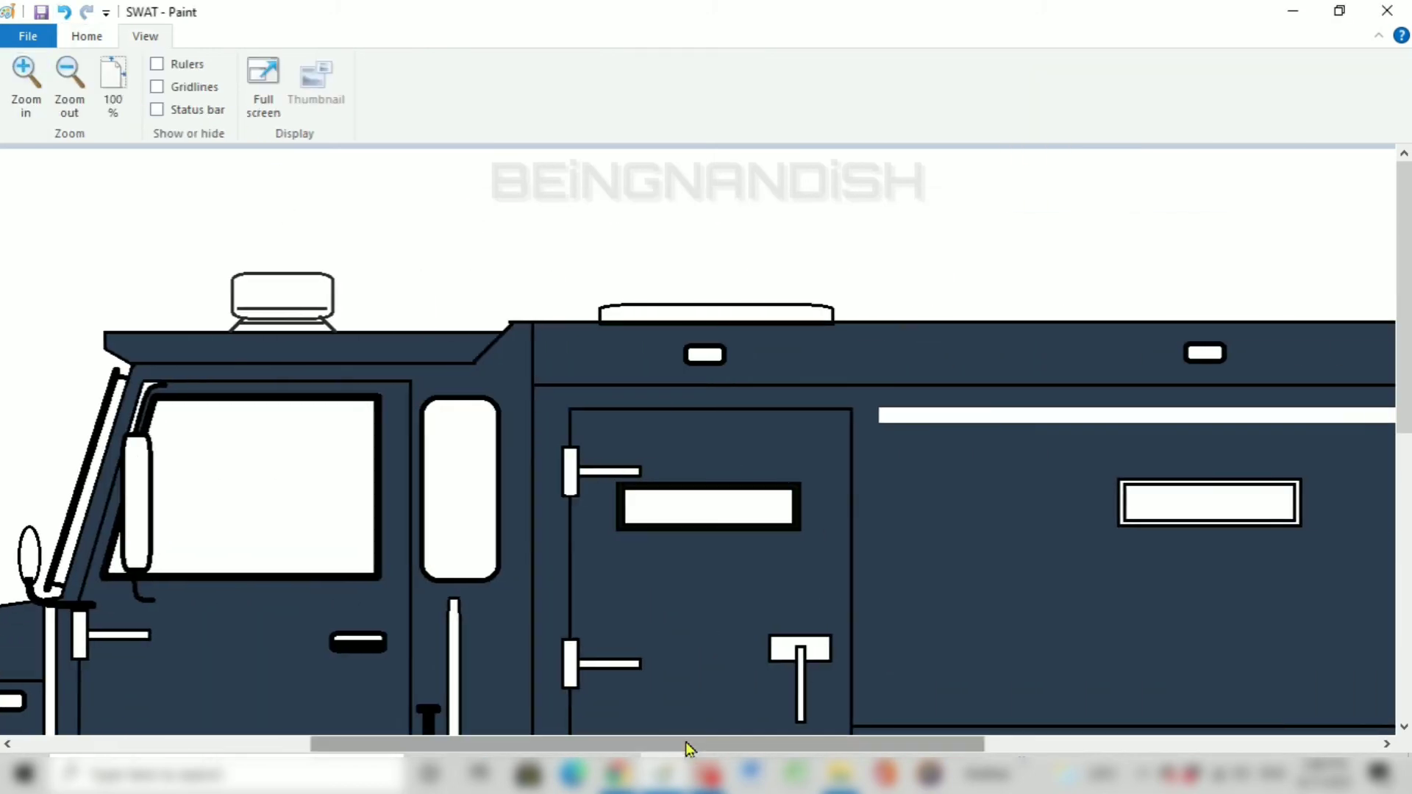
pyautogui.click(788, 479)
pyautogui.moveTo(689, 748); pyautogui.dragTo(1036, 746)
pyautogui.click(892, 475)
pyautogui.click(86, 36)
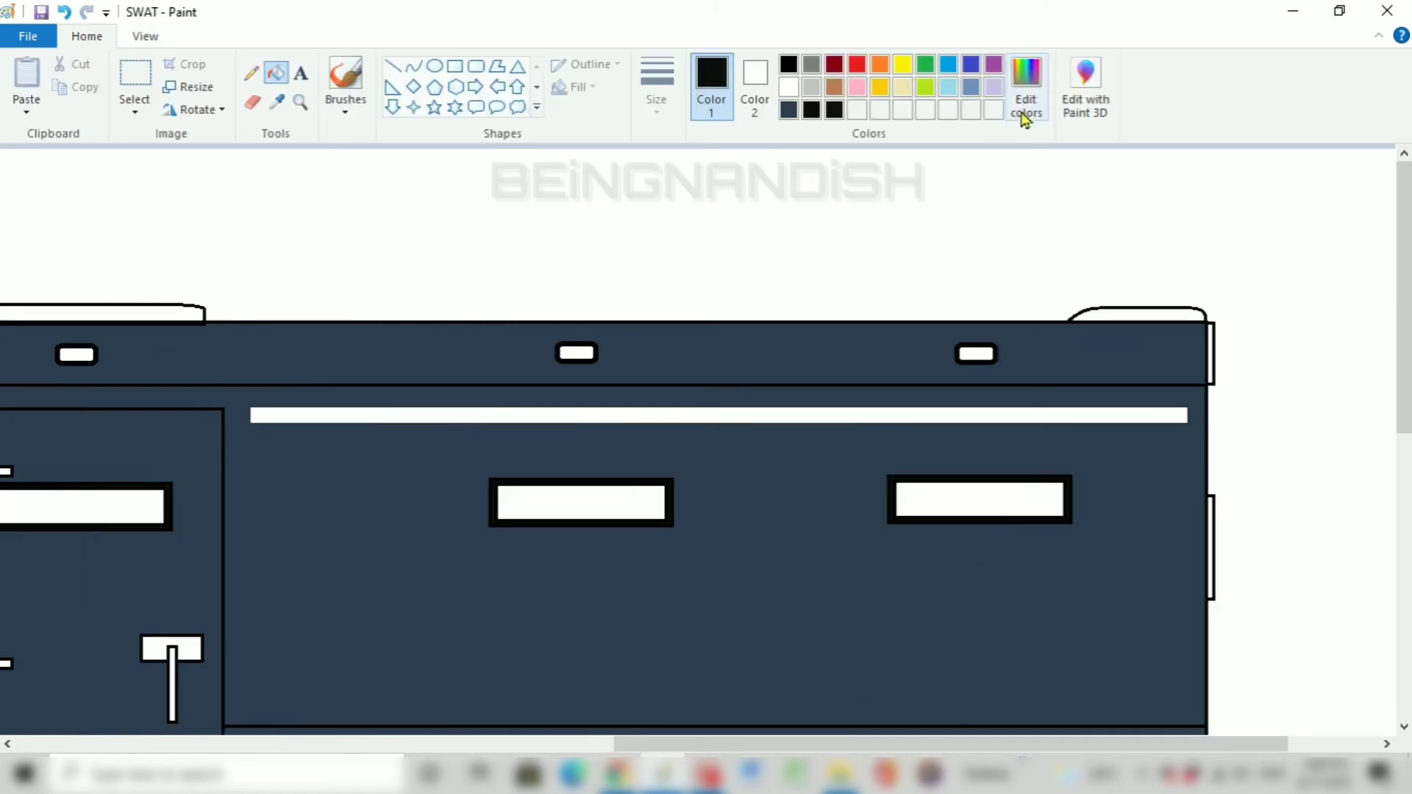
# Step: Mix a dark teal custom colour and fill the three small armoured windows with it
pyautogui.click(1021, 114)
pyautogui.moveTo(928, 425); pyautogui.dragTo(926, 400)
pyautogui.moveTo(834, 397); pyautogui.dragTo(801, 359)
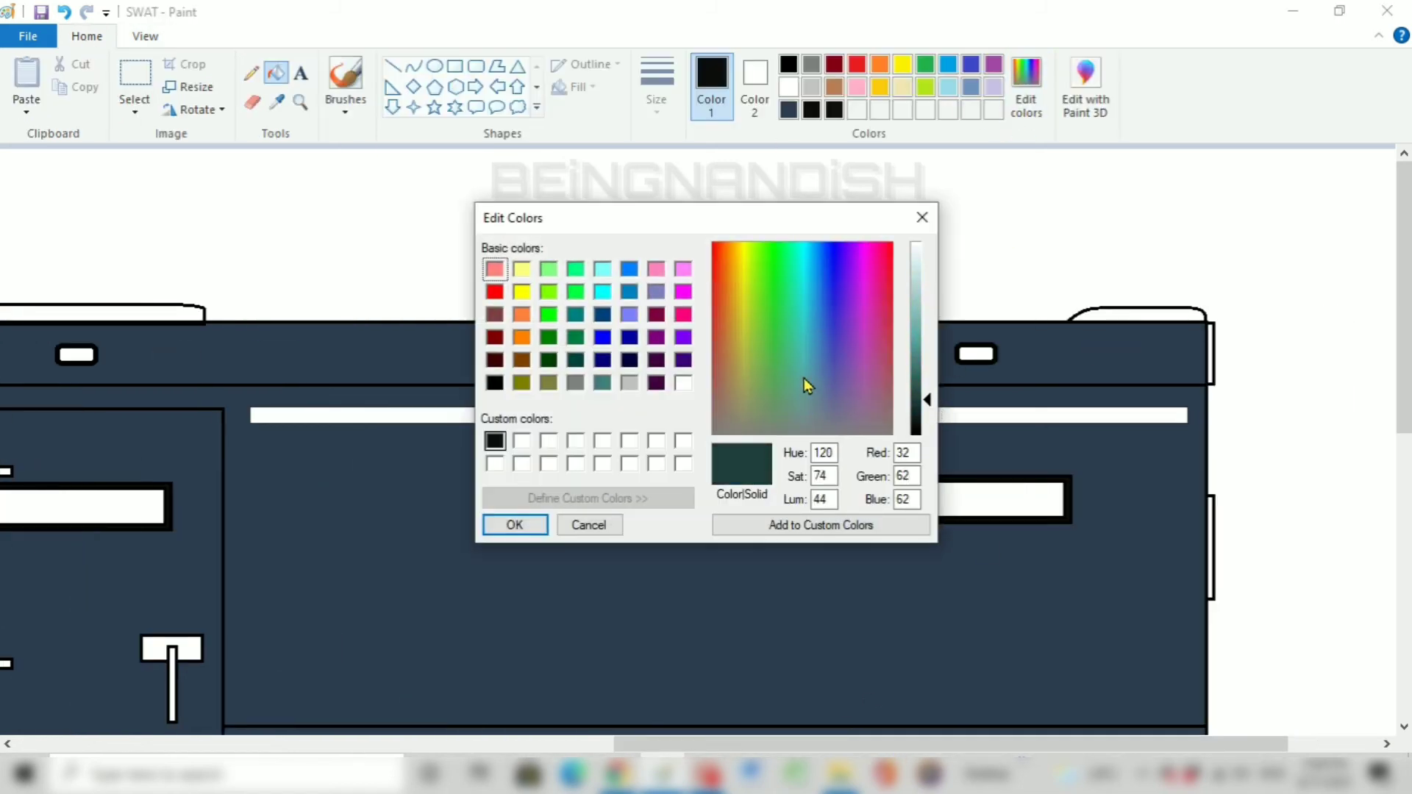
pyautogui.moveTo(924, 403); pyautogui.dragTo(923, 388)
pyautogui.click(758, 526)
pyautogui.click(515, 525)
pyautogui.click(566, 505)
pyautogui.click(905, 506)
pyautogui.moveTo(724, 744); pyautogui.dragTo(542, 744)
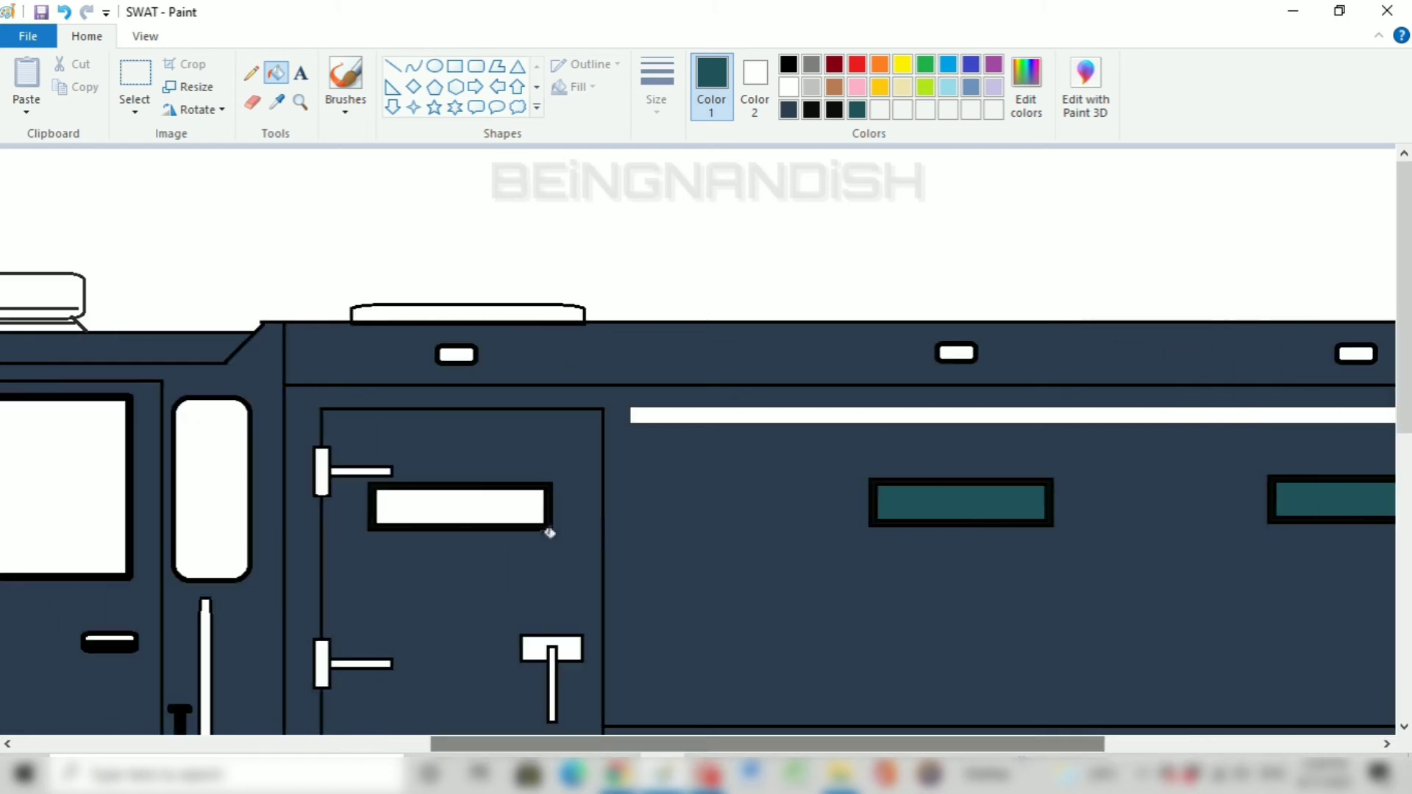
pyautogui.click(537, 515)
# Step: Mix a dark grey custom colour and fill the three armoured windows and both cab side windows with it
pyautogui.moveTo(662, 746); pyautogui.dragTo(640, 747)
pyautogui.click(145, 36)
pyautogui.click(69, 89)
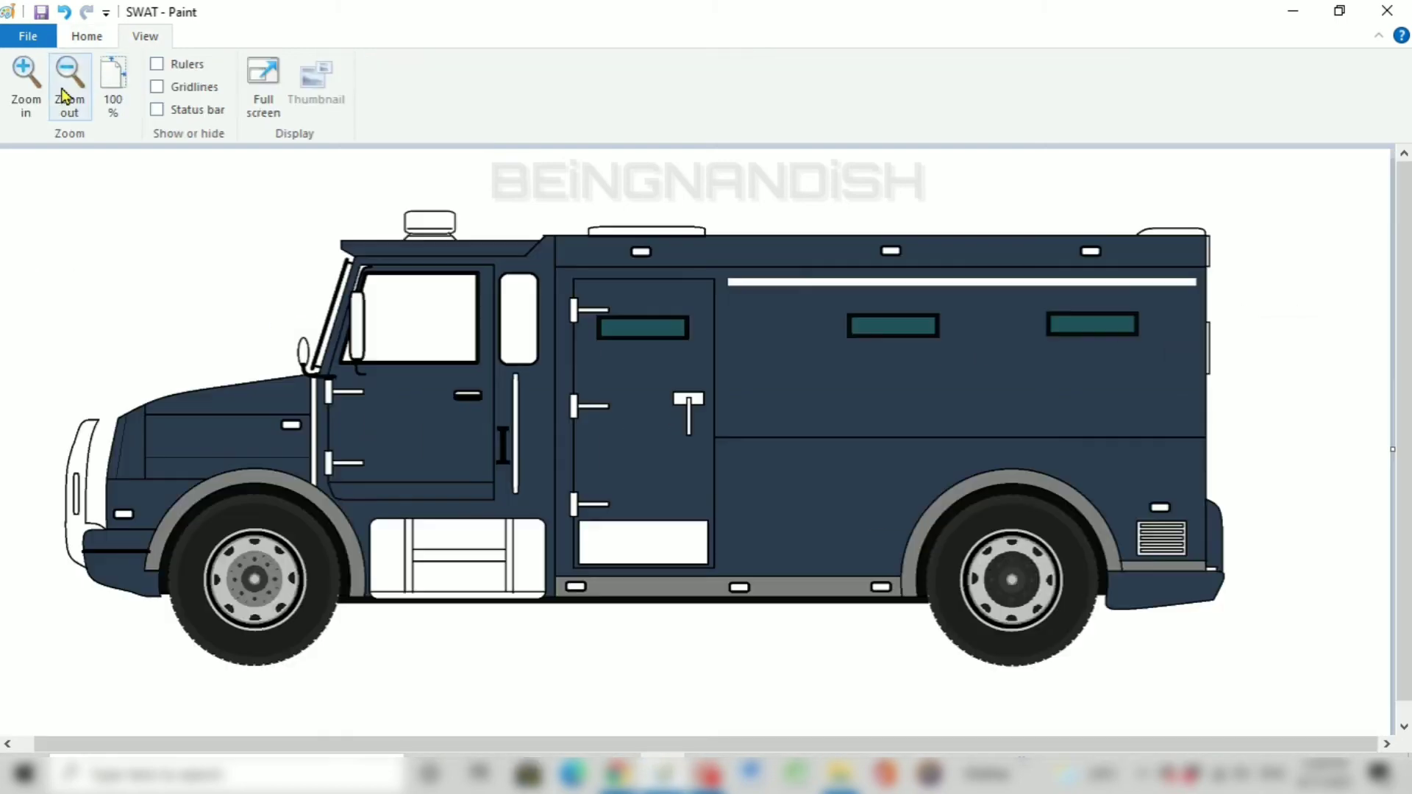
pyautogui.click(87, 36)
pyautogui.click(812, 66)
pyautogui.click(1025, 87)
pyautogui.moveTo(926, 340); pyautogui.dragTo(924, 406)
pyautogui.click(813, 525)
pyautogui.click(517, 527)
pyautogui.click(642, 327)
pyautogui.click(893, 326)
# Step: Mix a darker charcoal custom colour and fill the cab door mirror and the small front mirror with it
pyautogui.click(1025, 86)
pyautogui.click(824, 524)
pyautogui.click(516, 525)
pyautogui.click(356, 323)
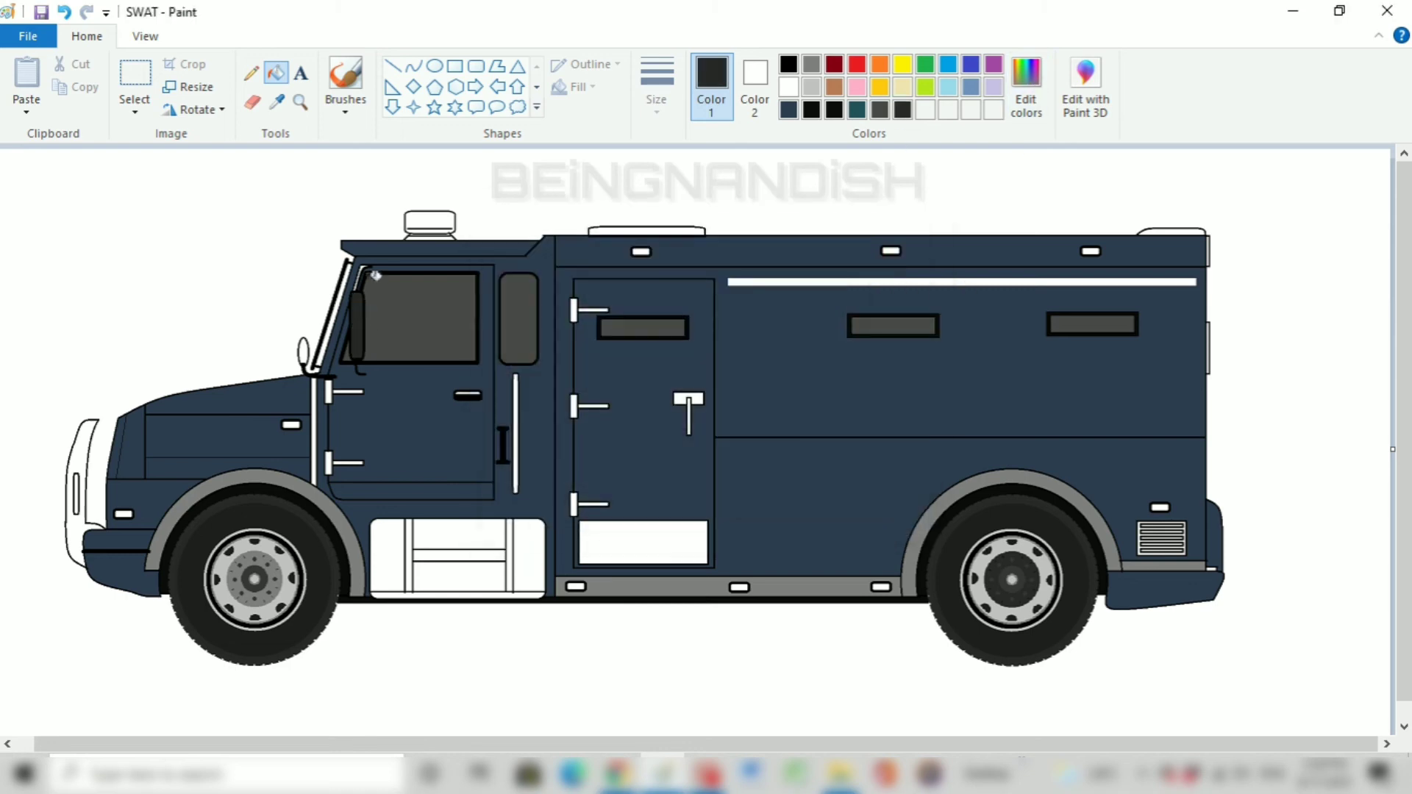
# Step: Fill the sill strip, both wheel arch flares, the strip above the rear bumper and the front guard with light grey
pyautogui.click(813, 87)
pyautogui.click(853, 586)
pyautogui.click(929, 525)
pyautogui.click(1158, 567)
pyautogui.click(340, 533)
pyautogui.click(86, 465)
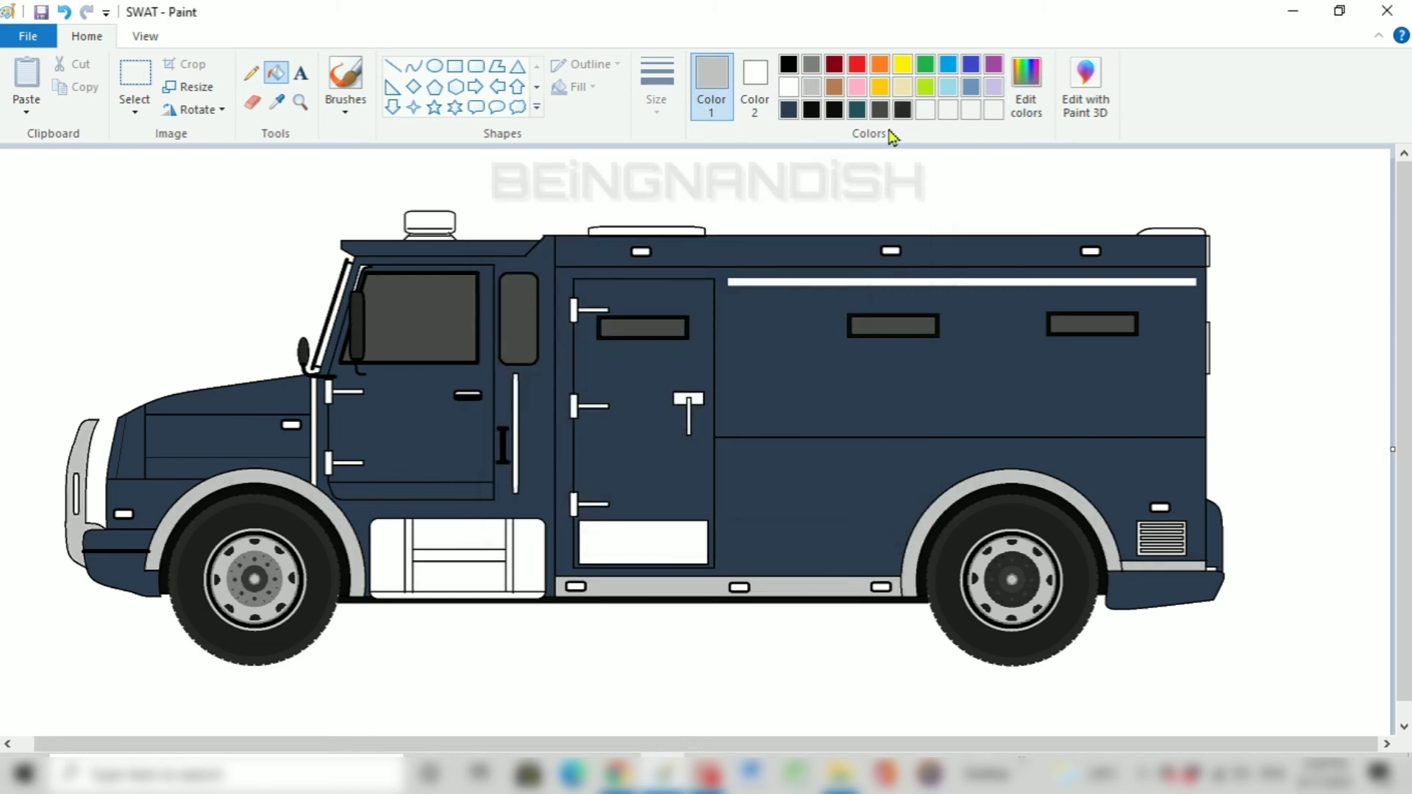
# Step: Fill the panels of the step box below the cab with light grey and its dividing bars with medium grey
pyautogui.click(812, 87)
pyautogui.click(456, 537)
pyautogui.click(528, 559)
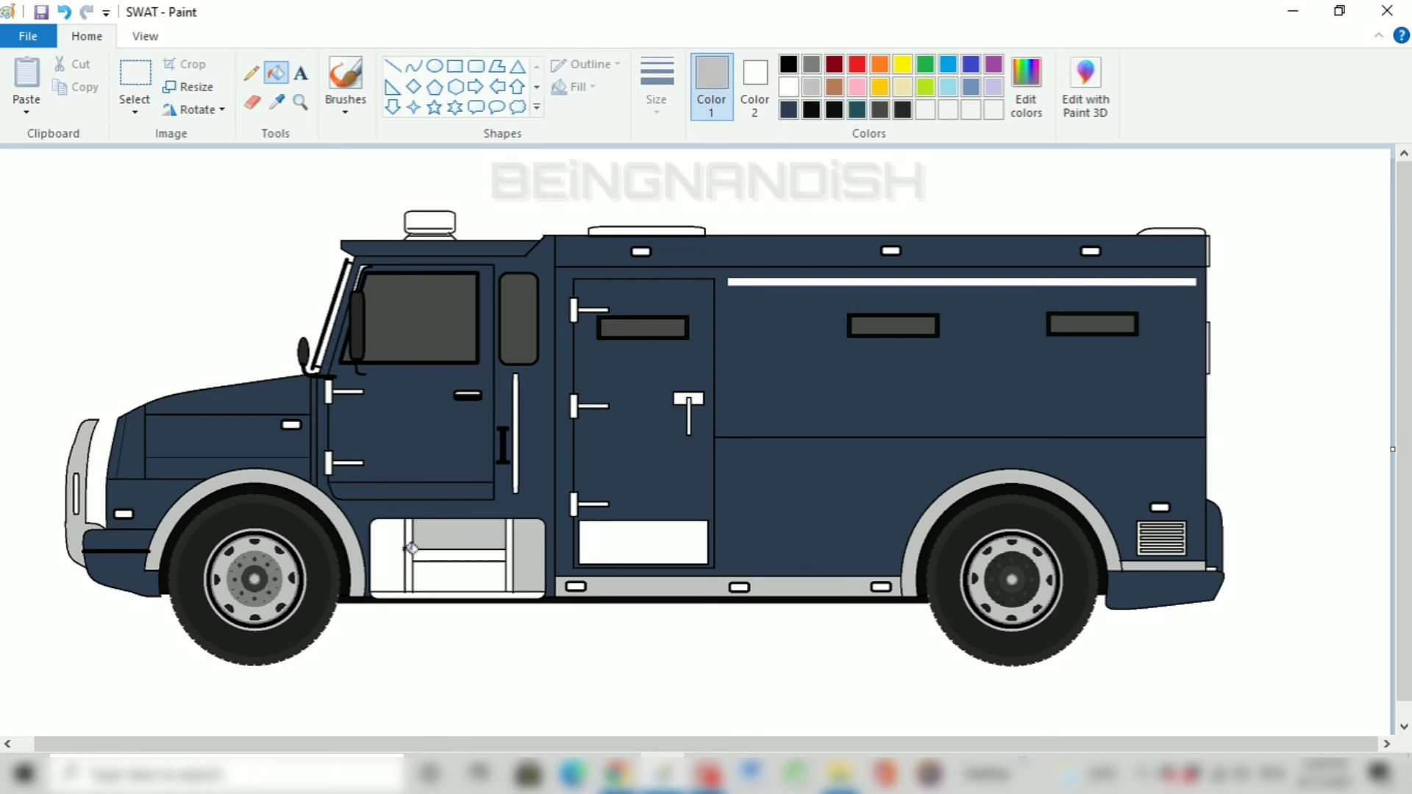
pyautogui.click(389, 558)
pyautogui.click(436, 589)
pyautogui.click(811, 64)
pyautogui.click(456, 555)
pyautogui.click(511, 550)
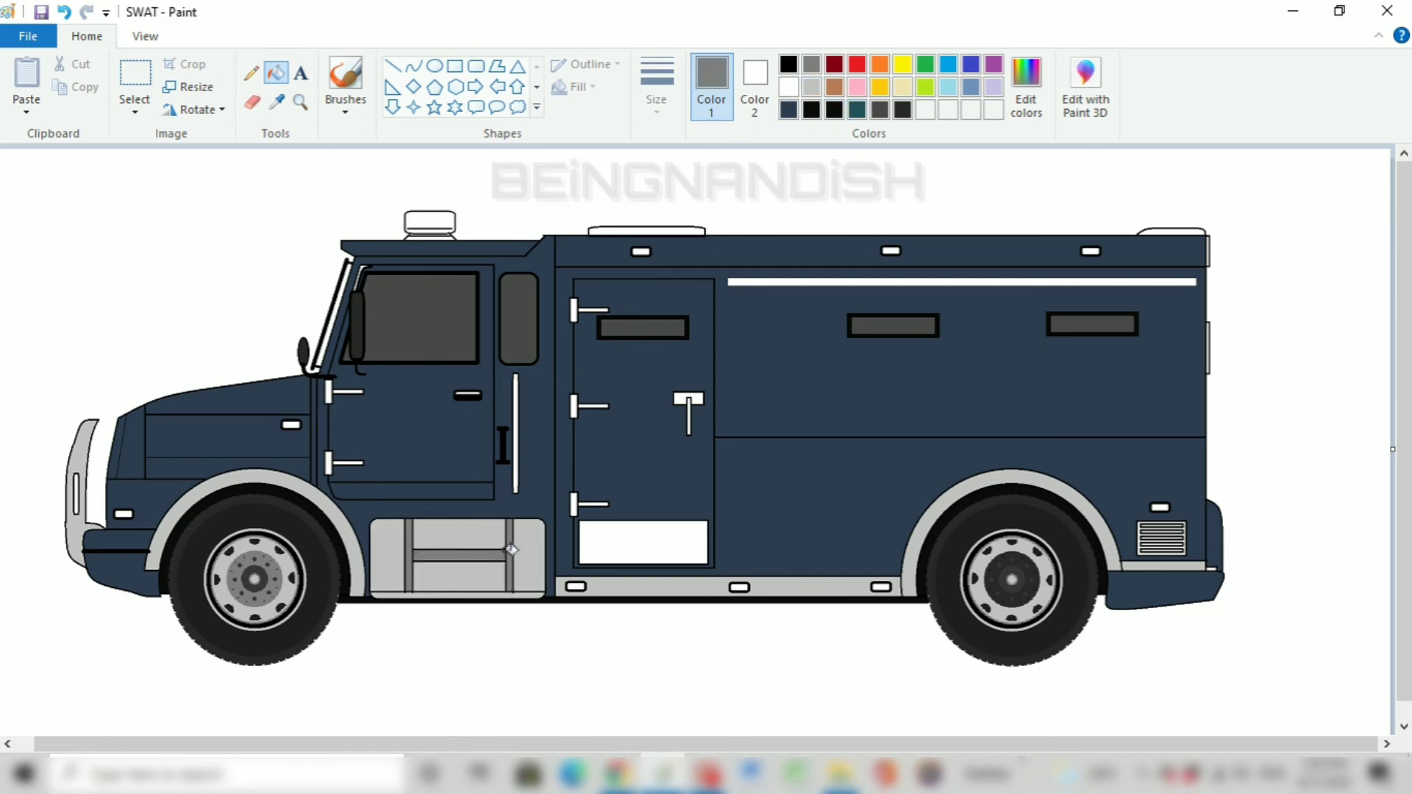
# Step: Fill the body door's bottom panel and the hinges of both the body door and the cab door with light grey
pyautogui.click(812, 86)
pyautogui.click(644, 543)
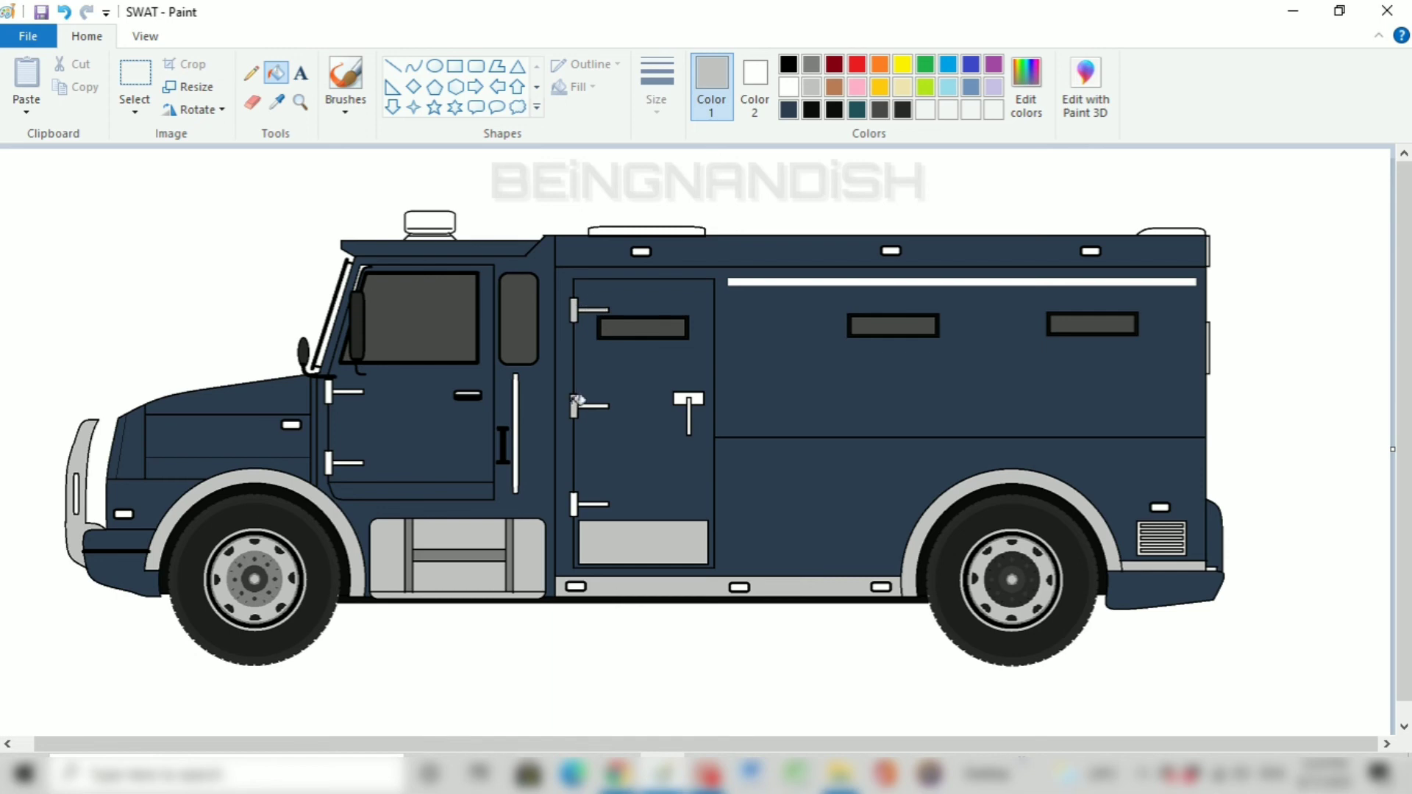
pyautogui.click(145, 36)
pyautogui.click(25, 81)
pyautogui.click(654, 471)
pyautogui.click(654, 338)
pyautogui.click(691, 339)
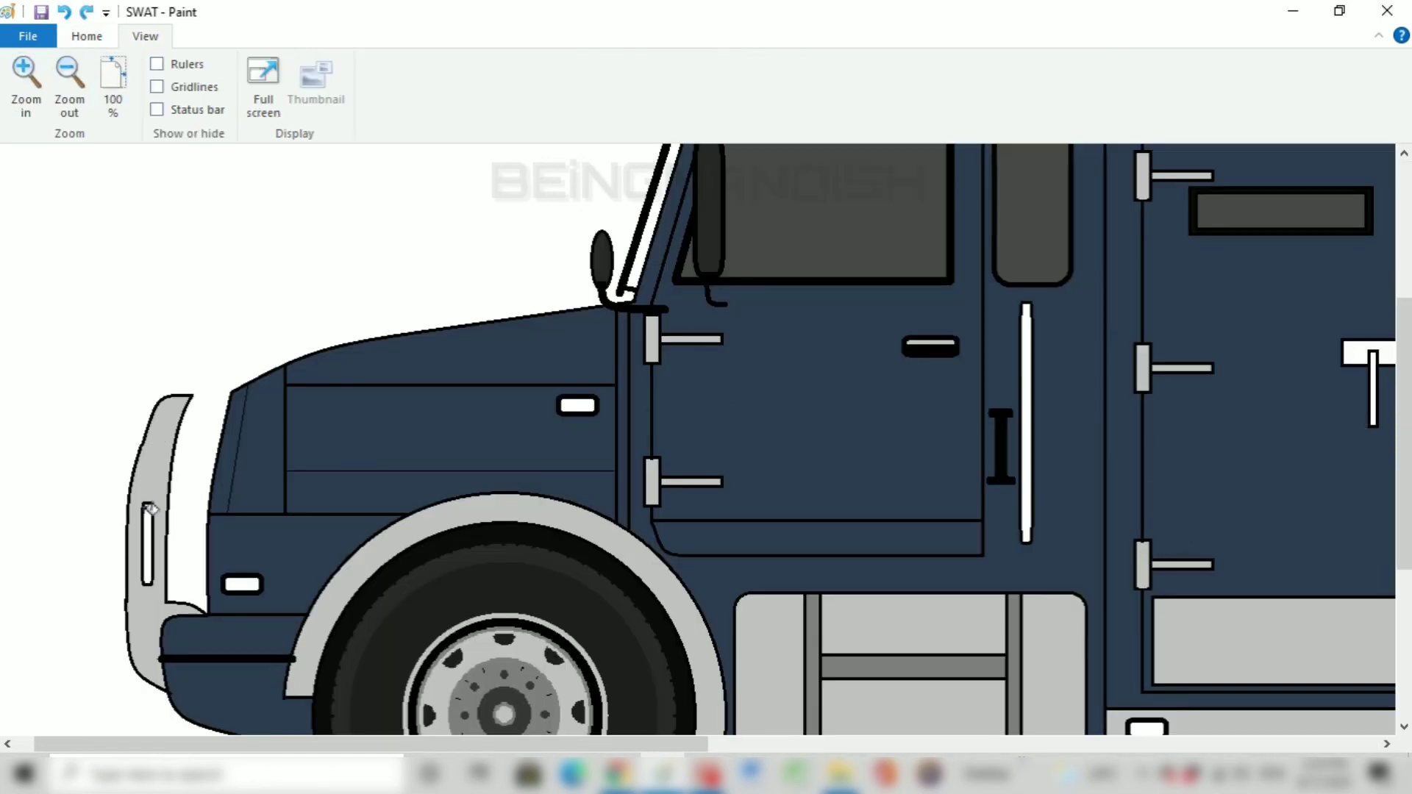
# Step: Fill the body door's latch and the long grab rail behind the cab door with light grey
pyautogui.click(86, 36)
pyautogui.moveTo(353, 744); pyautogui.dragTo(671, 744)
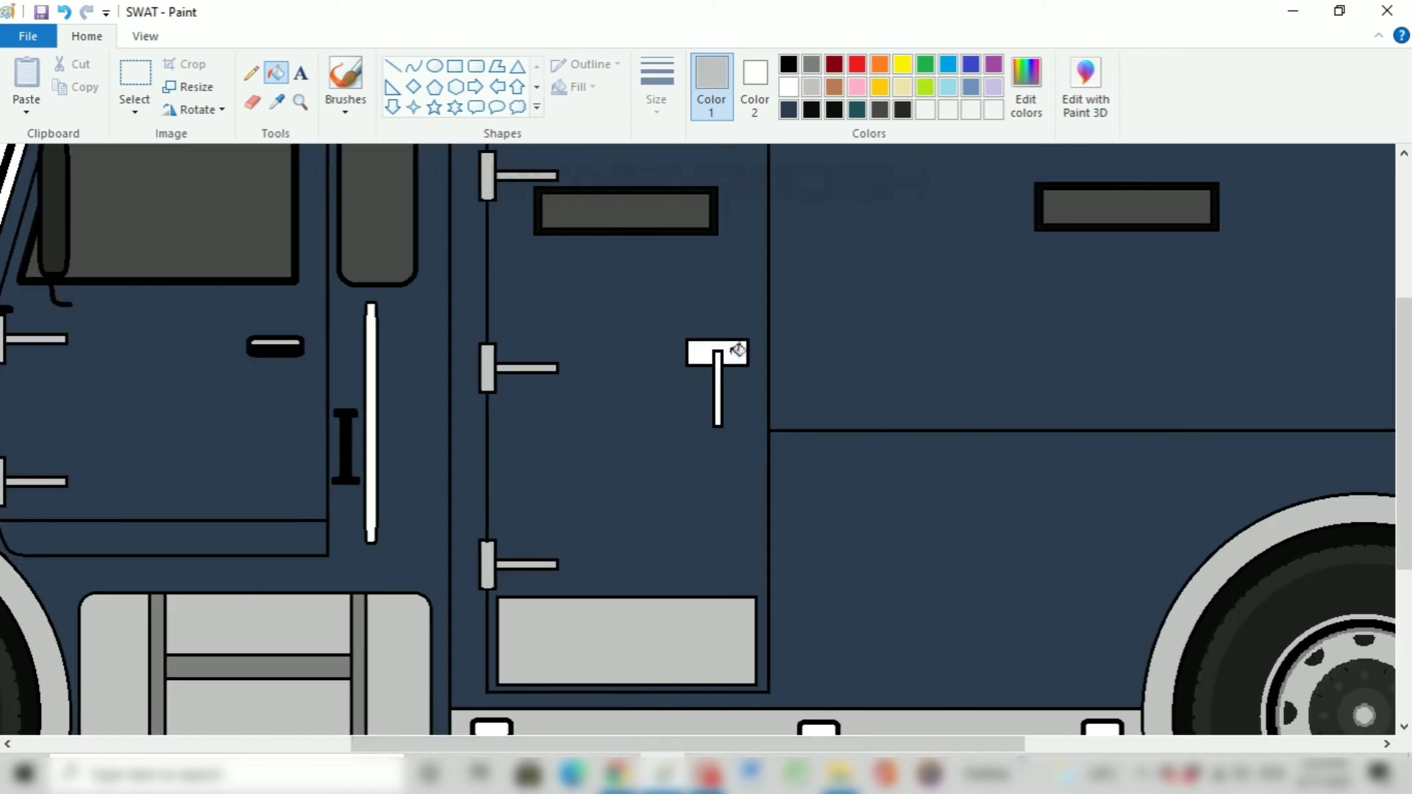
pyautogui.click(723, 357)
pyautogui.click(375, 367)
# Step: Fill the rear grille's frame with light grey and its slats with medium grey
pyautogui.moveTo(576, 744); pyautogui.dragTo(879, 746)
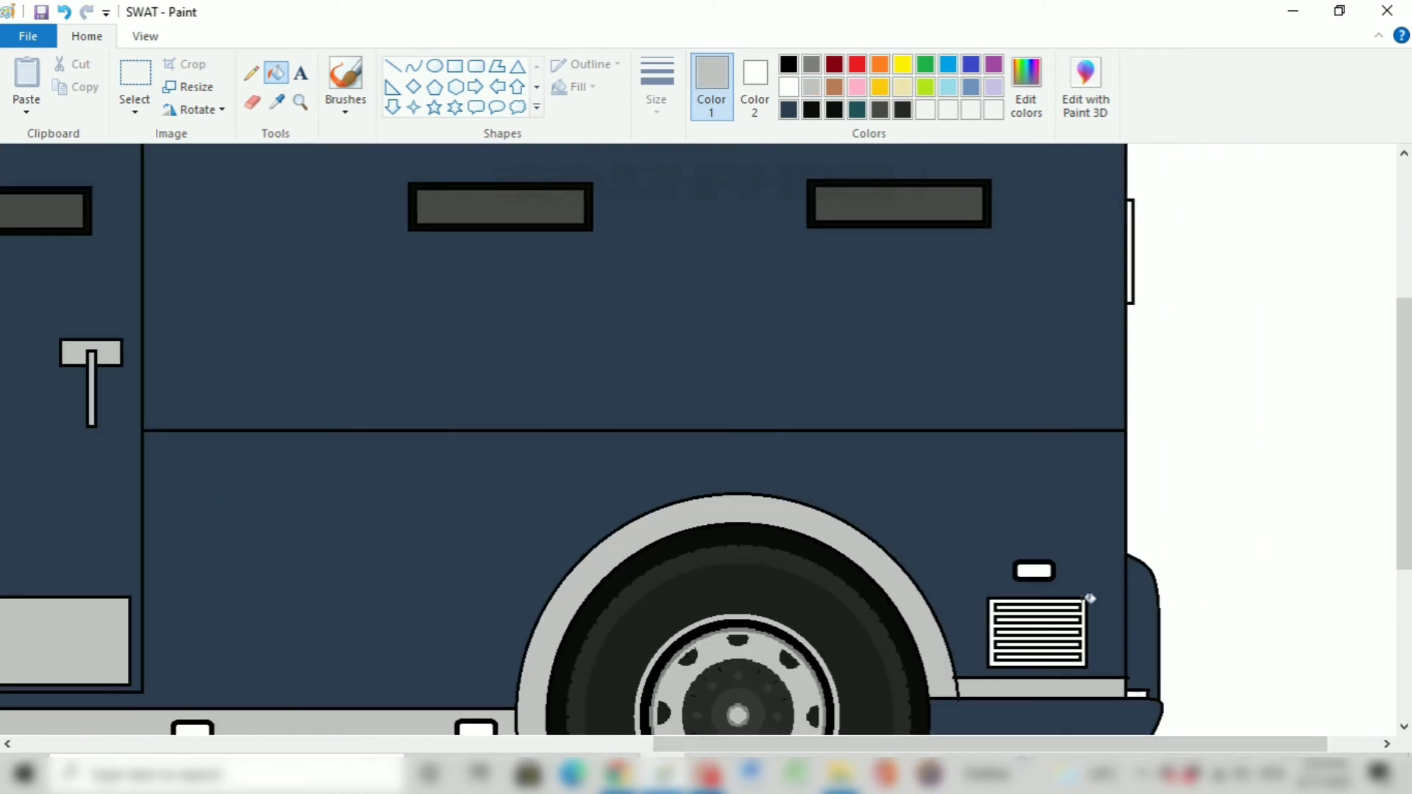
pyautogui.click(1083, 601)
pyautogui.click(811, 65)
pyautogui.click(1043, 608)
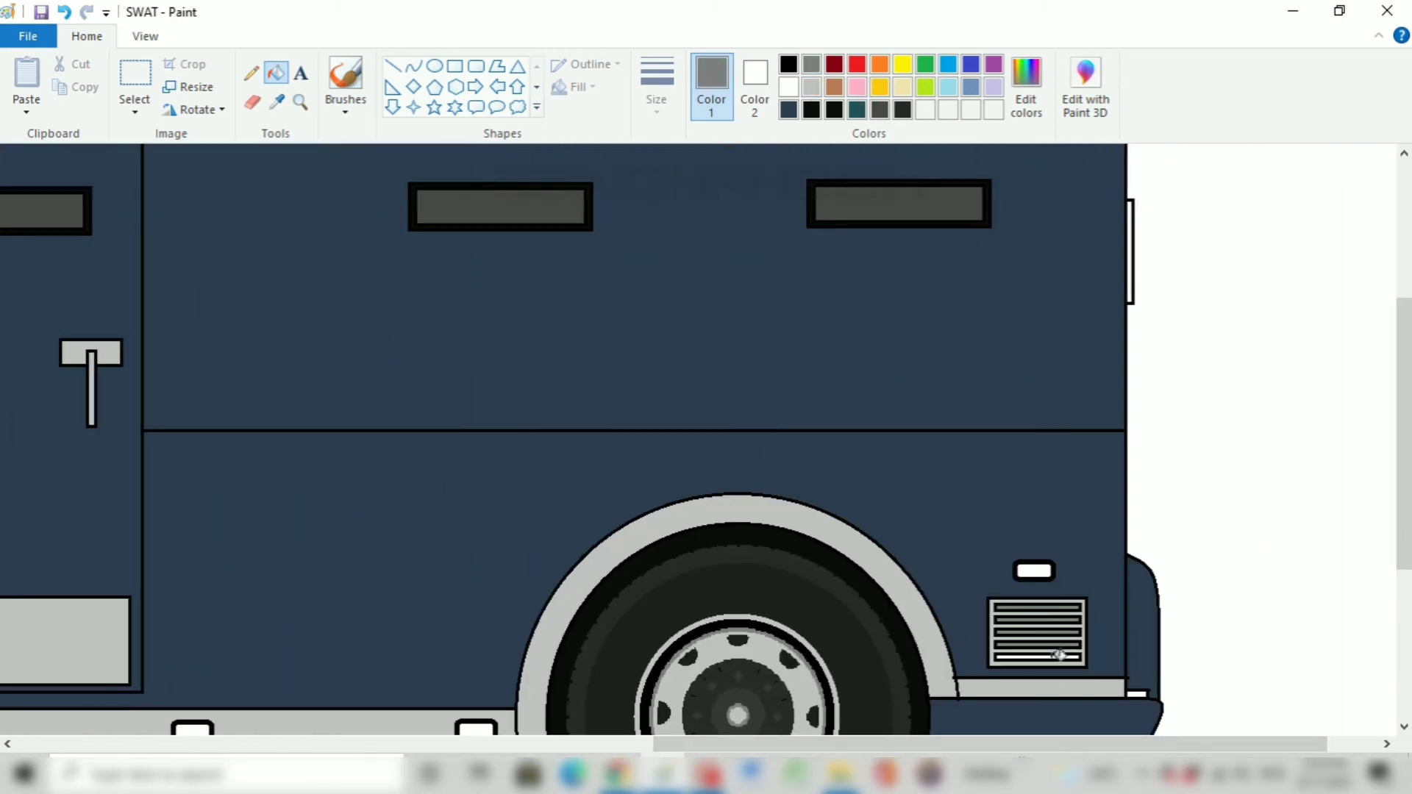
pyautogui.scroll(-2, 1125, 639)
# Step: Try medium grey and navy fills on the long stripe below the roof strip, and undo the navy fill
pyautogui.click(145, 36)
pyautogui.click(70, 86)
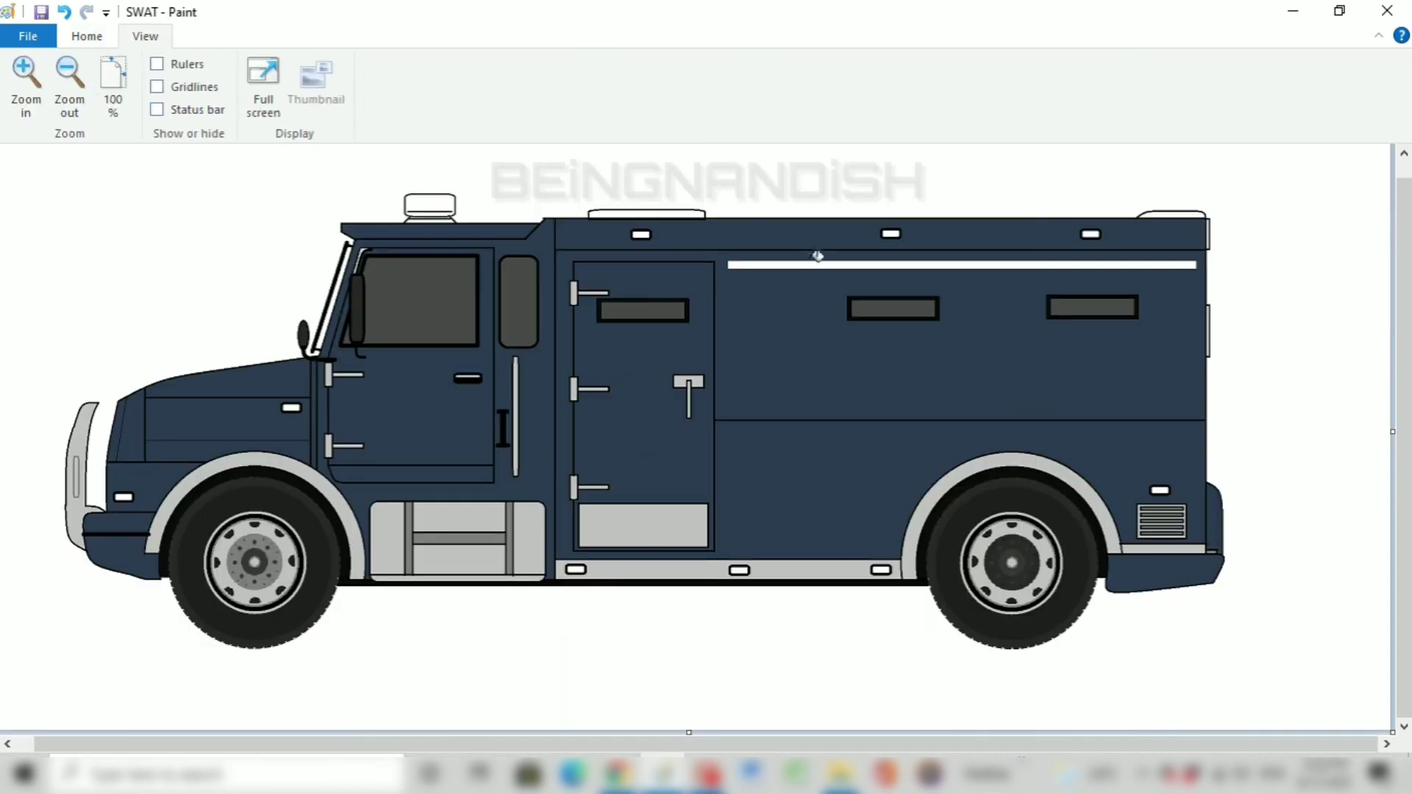
pyautogui.click(817, 263)
pyautogui.click(72, 34)
pyautogui.click(788, 110)
pyautogui.click(824, 263)
pyautogui.click(64, 13)
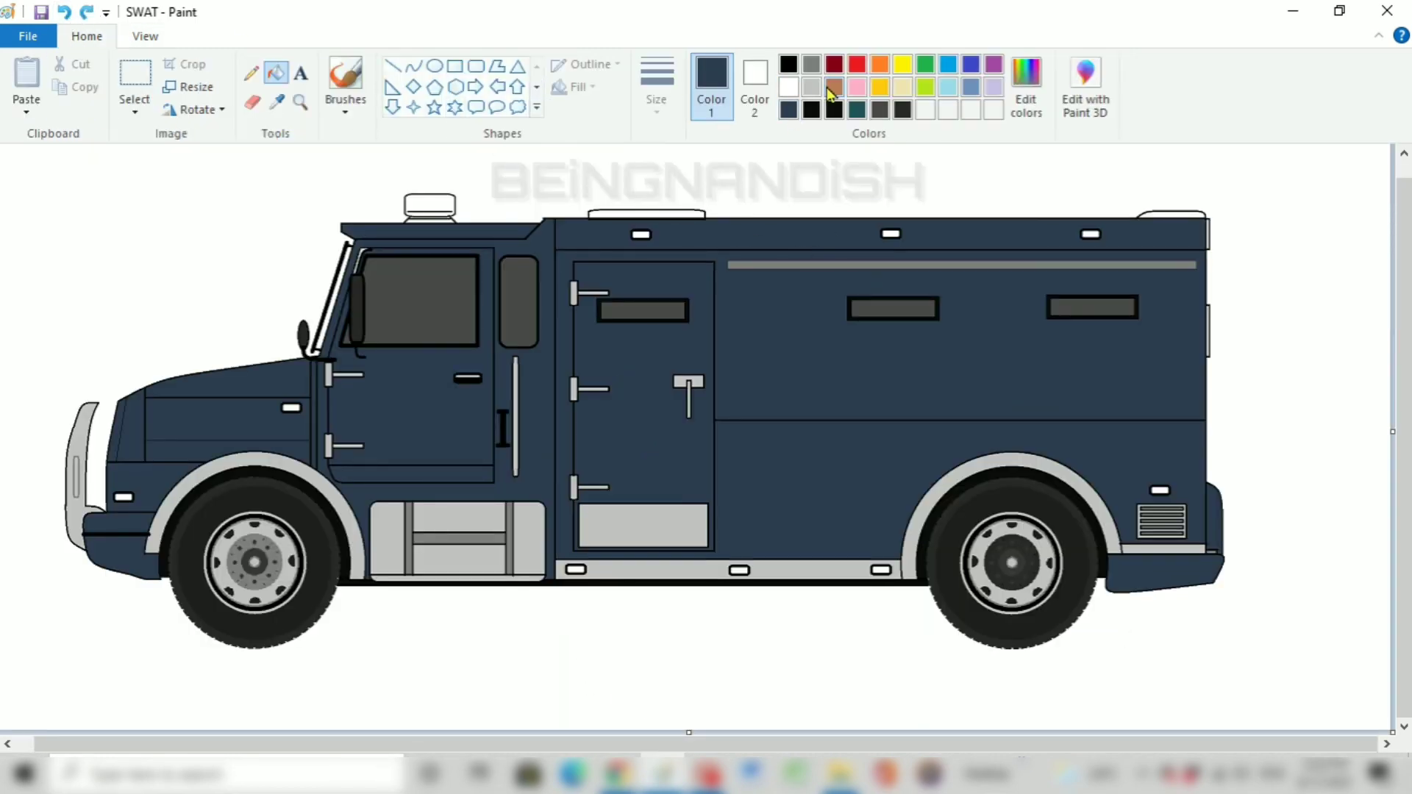
# Step: Fill the long stripe below the roof strip with light grey and the front roof hatch with medium grey
pyautogui.click(811, 87)
pyautogui.click(725, 261)
pyautogui.click(813, 66)
pyautogui.click(647, 214)
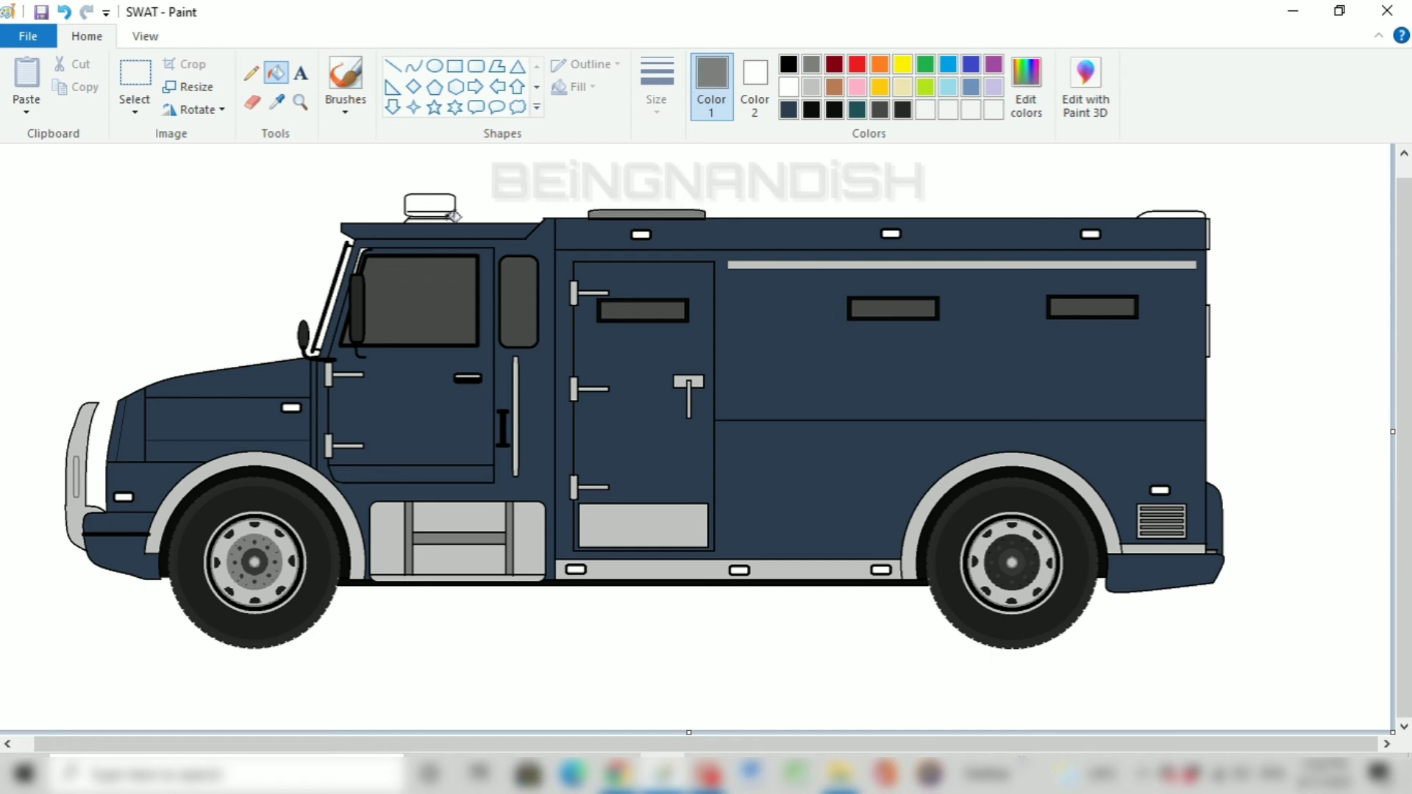
# Step: Fill the roof beacon with custom blue (red 69, green 41, blue 226) and the small marker lights with that blue, red and orange
pyautogui.click(971, 67)
pyautogui.click(430, 206)
pyautogui.click(1026, 88)
pyautogui.click(846, 276)
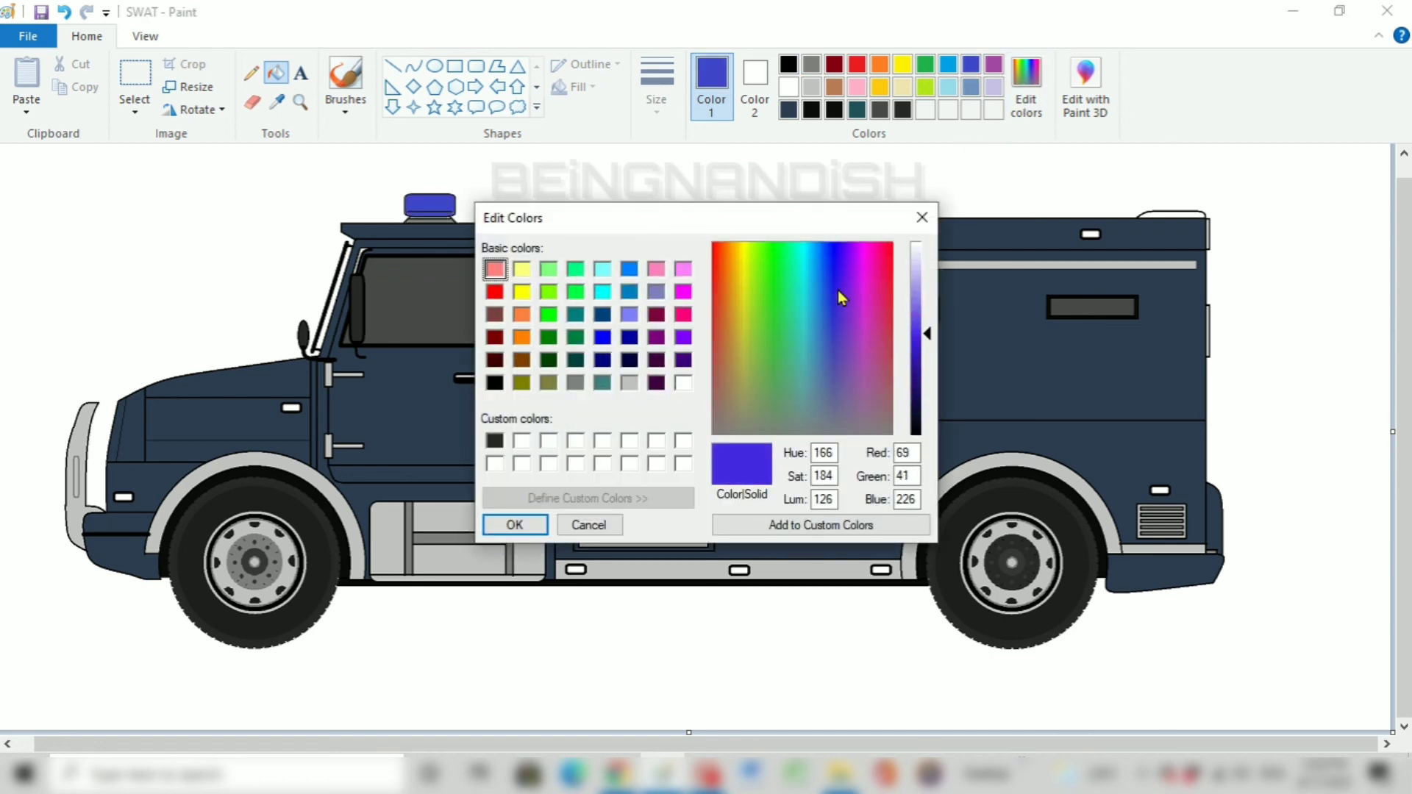
pyautogui.click(511, 523)
pyautogui.click(445, 200)
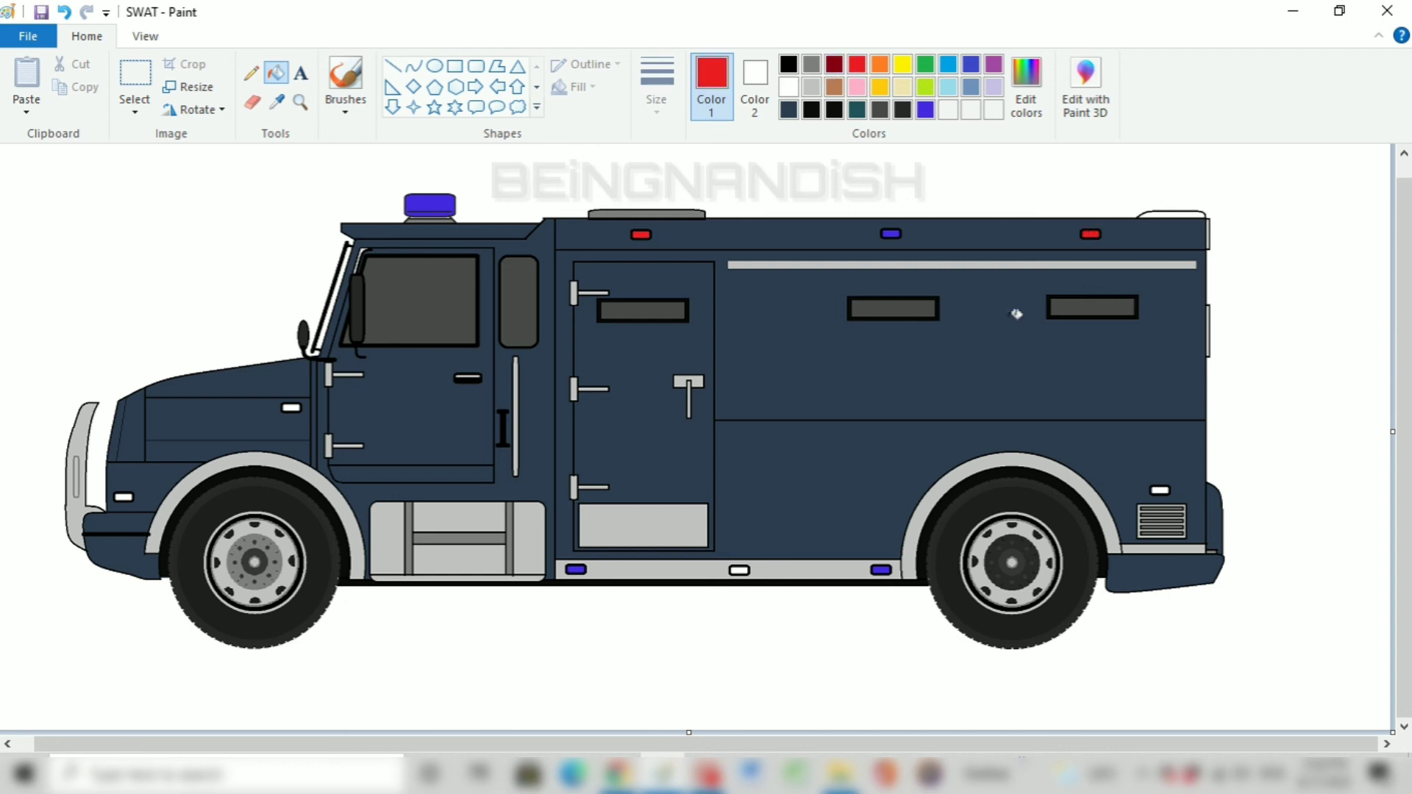
pyautogui.click(881, 64)
pyautogui.click(124, 497)
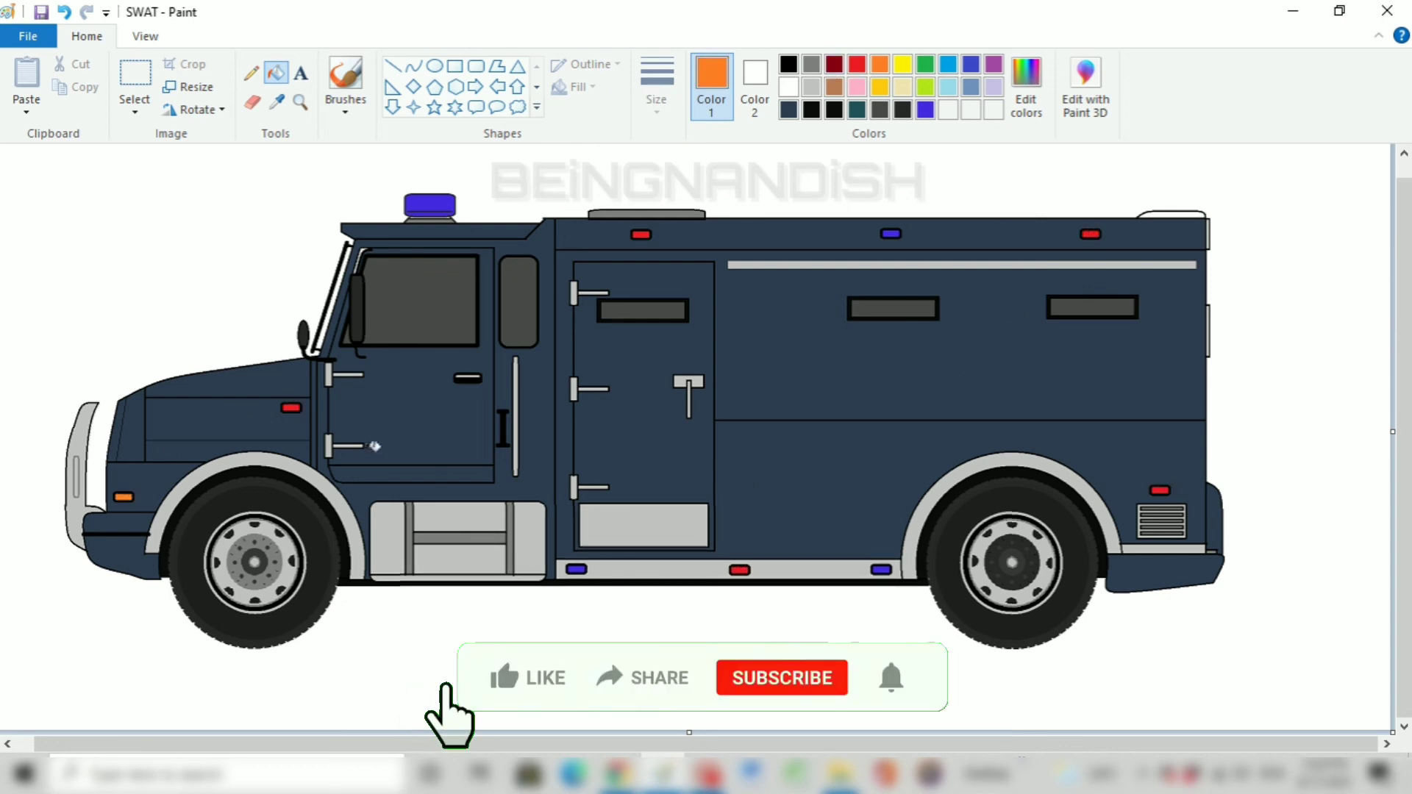
# Step: Mix a very pale grey custom colour (red 230, green 230, blue 230) from the light grey
pyautogui.click(811, 87)
pyautogui.click(1026, 87)
pyautogui.moveTo(924, 288); pyautogui.dragTo(924, 261)
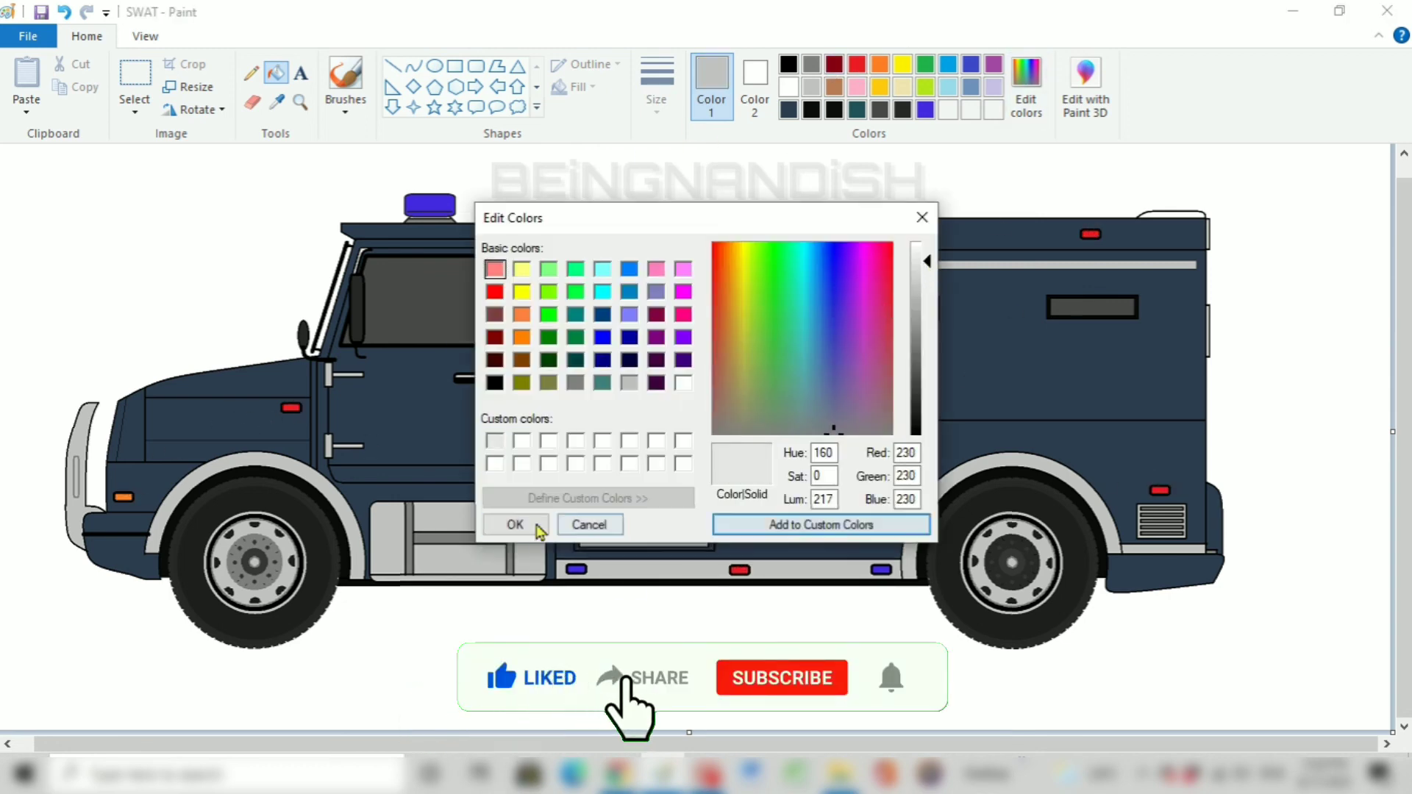
pyautogui.click(515, 524)
# Step: Add the text "SWAT" in bold Stencil at size 130 on the body side, just below the two rear armoured windows
pyautogui.click(300, 74)
pyautogui.click(763, 308)
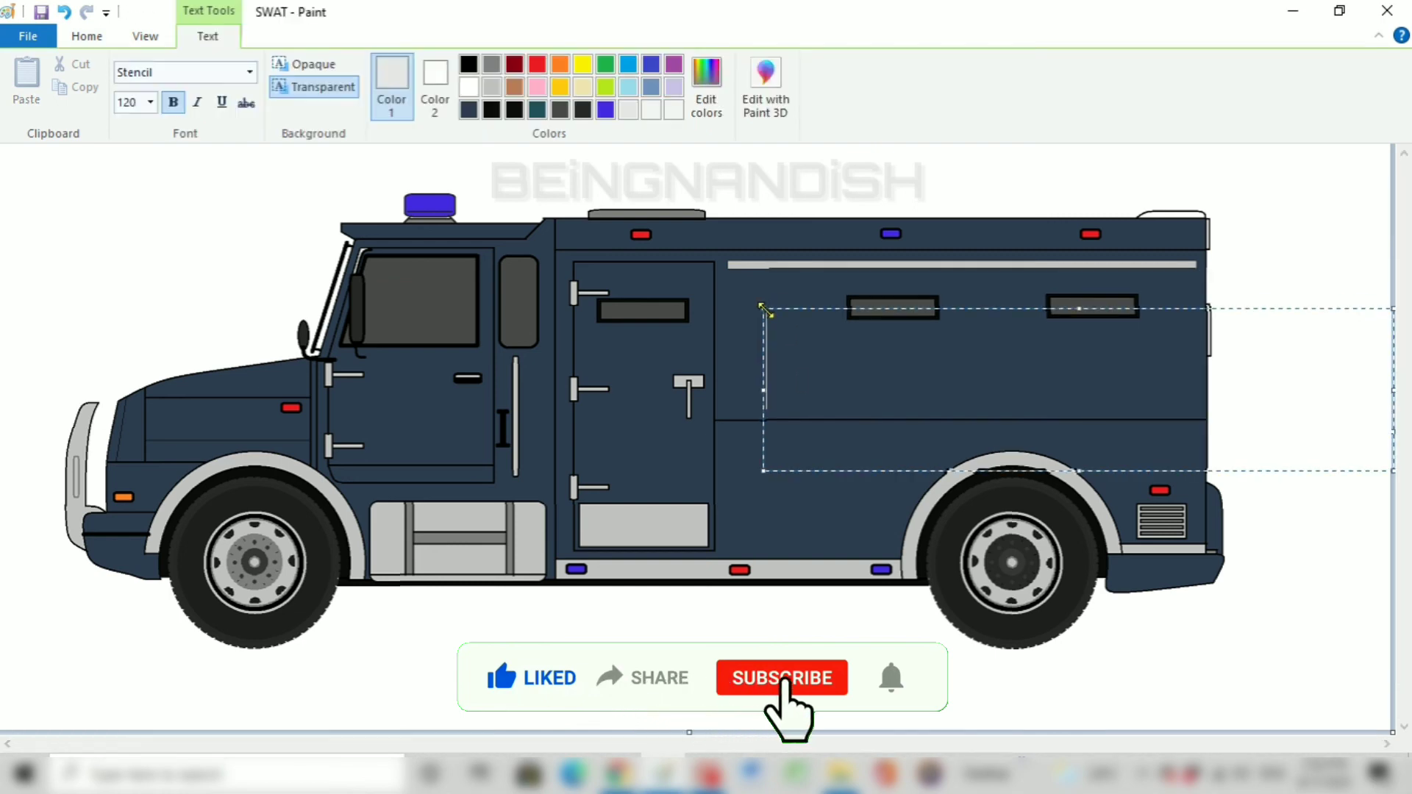
pyautogui.write('SWAT')
pyautogui.moveTo(768, 309); pyautogui.dragTo(829, 313)
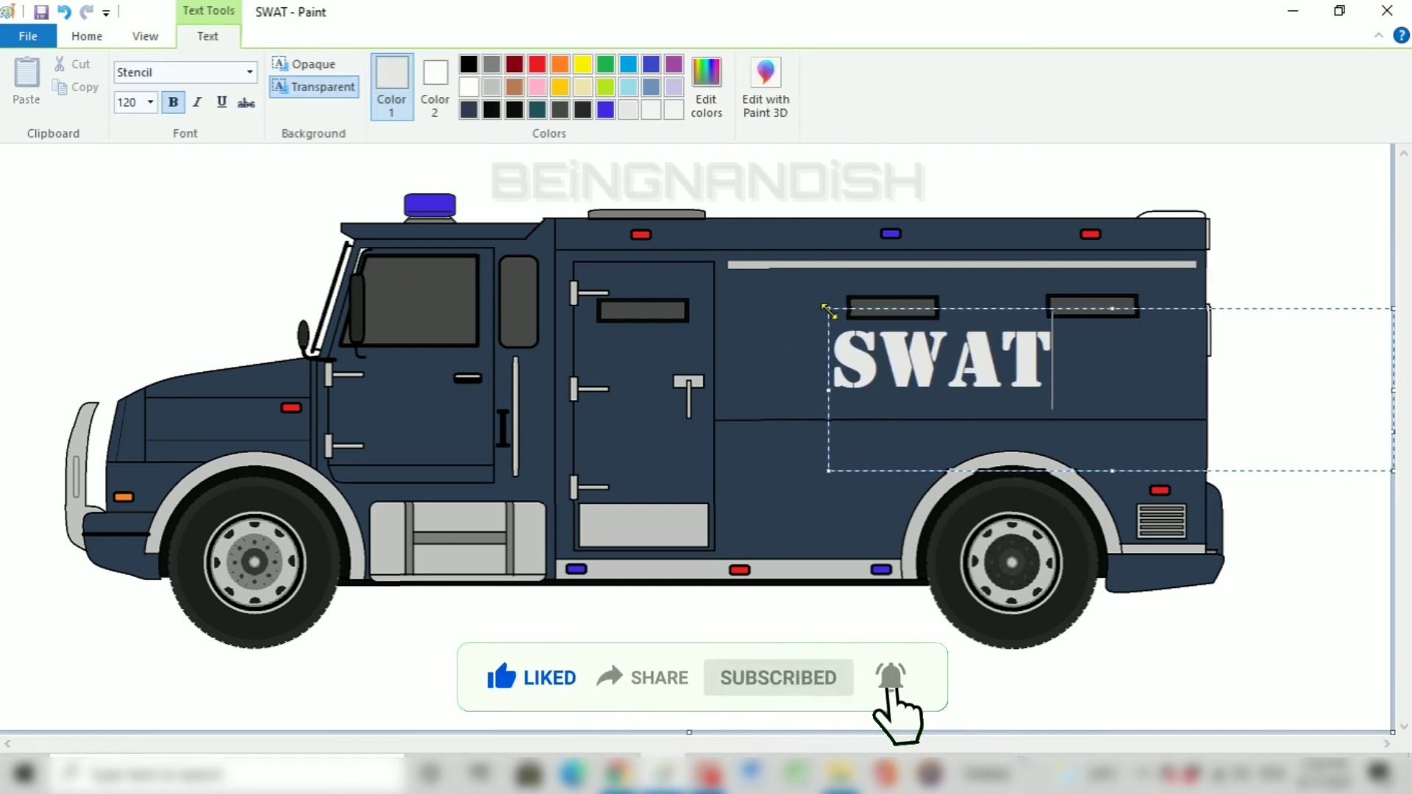
pyautogui.hotkey('ctrl', 'a')
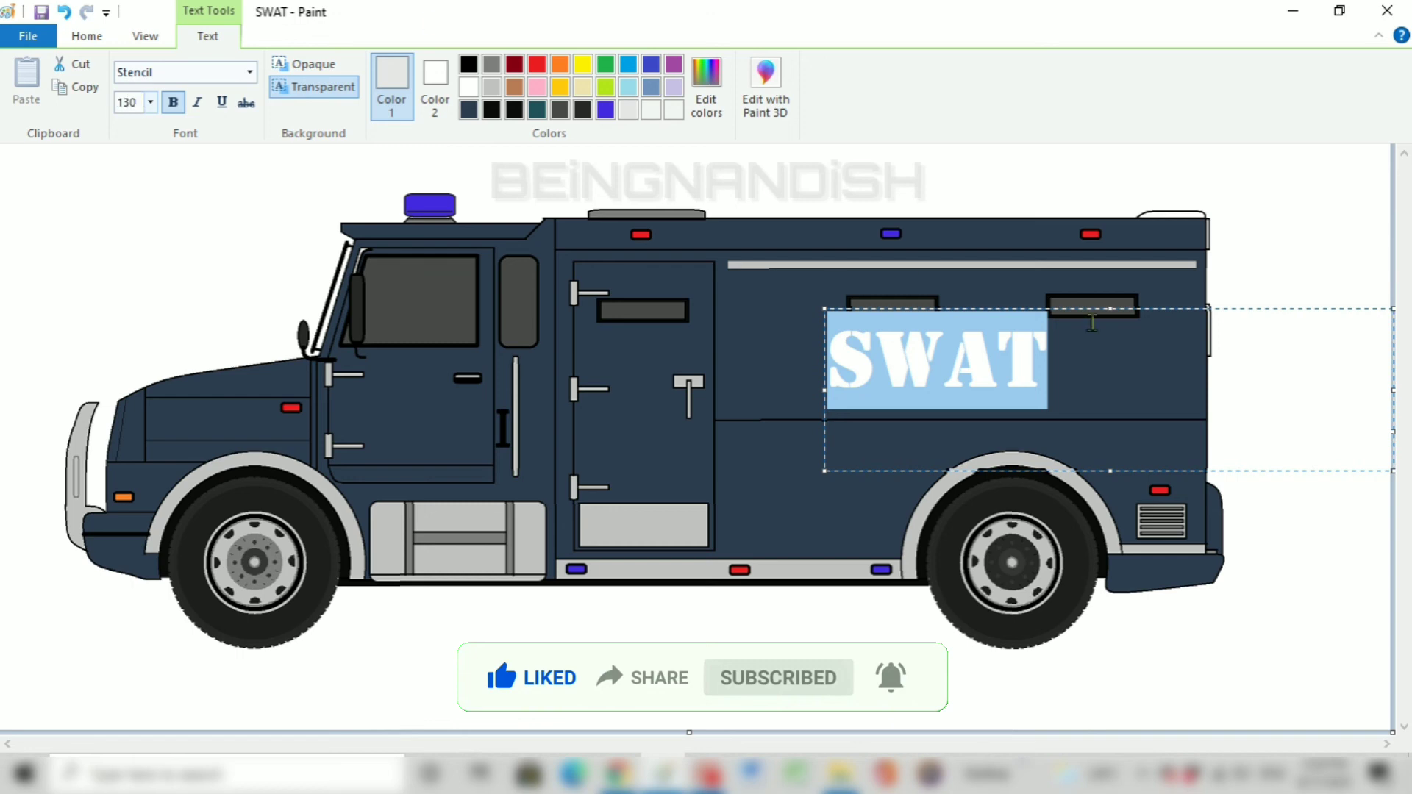
pyautogui.click(1092, 323)
pyautogui.moveTo(823, 309)
pyautogui.mouseDown()
pyautogui.moveTo(786, 300)
pyautogui.moveTo(811, 326)
pyautogui.mouseUp()
pyautogui.click(736, 309)
# Step: Add the text "POLICE" in bold Stencil at size 60 below the SWAT lettering
pyautogui.click(968, 436)
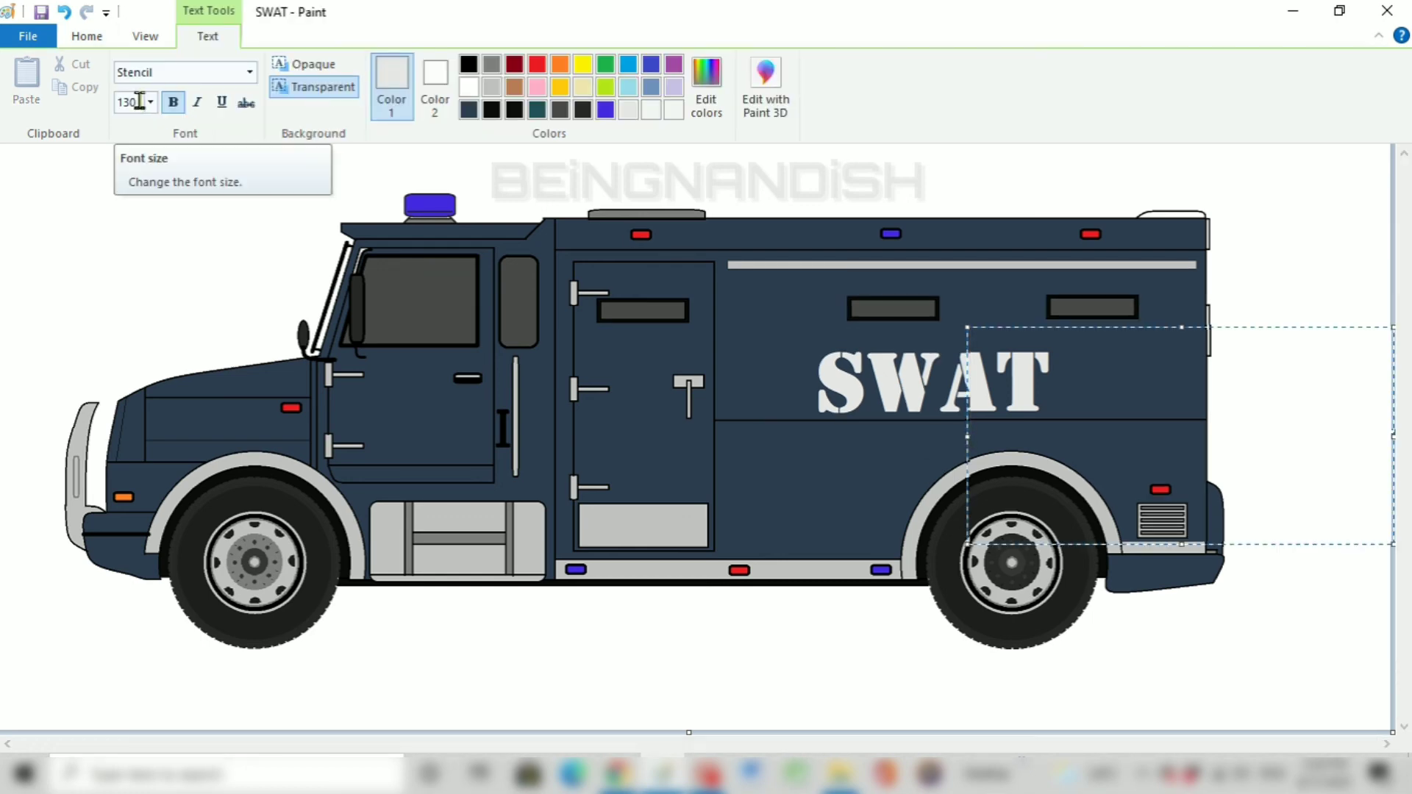
pyautogui.click(139, 103)
pyautogui.press('BackSpace')
pyautogui.write('P')
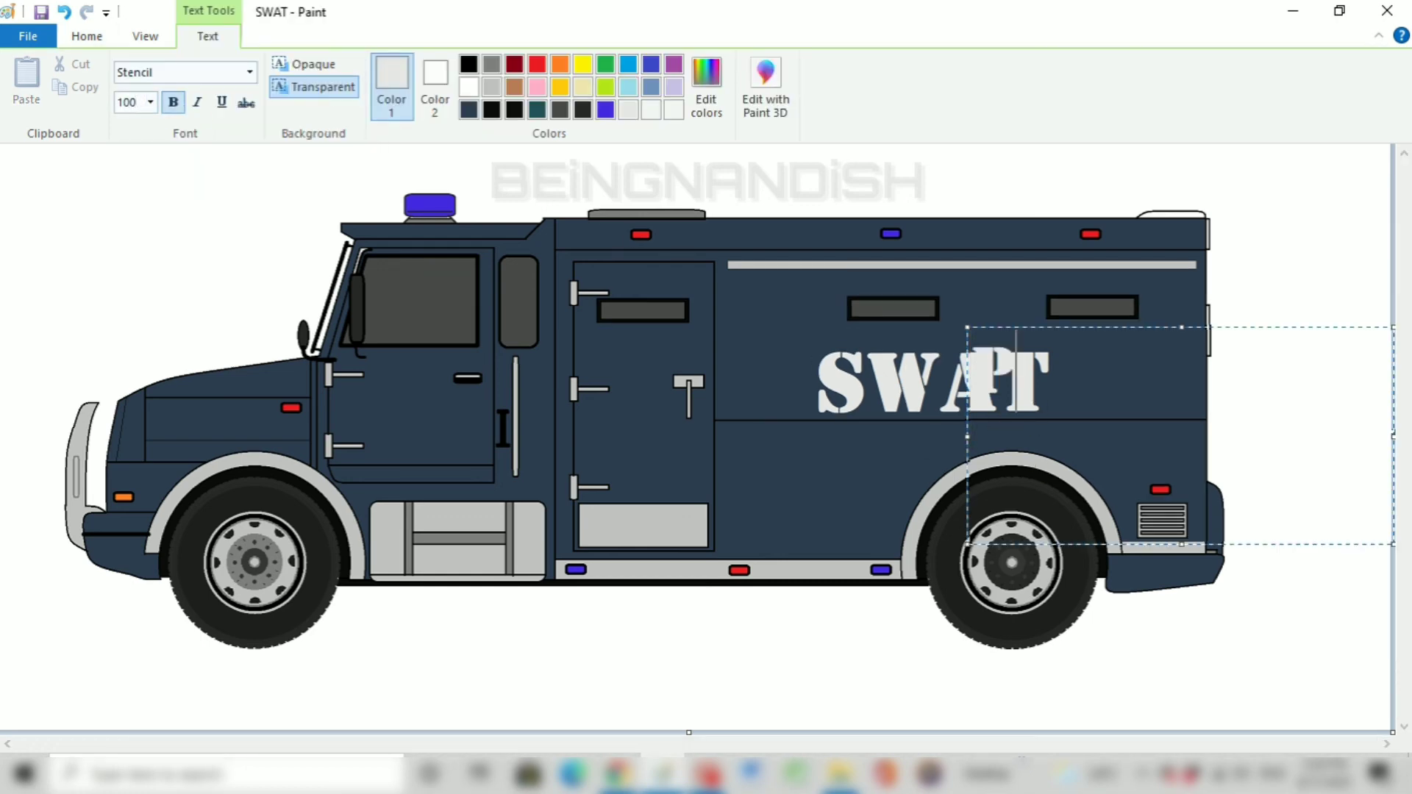
pyautogui.write('OLICE')
pyautogui.moveTo(967, 327); pyautogui.dragTo(858, 412)
pyautogui.hotkey('ctrl', 'a')
pyautogui.click(1095, 449)
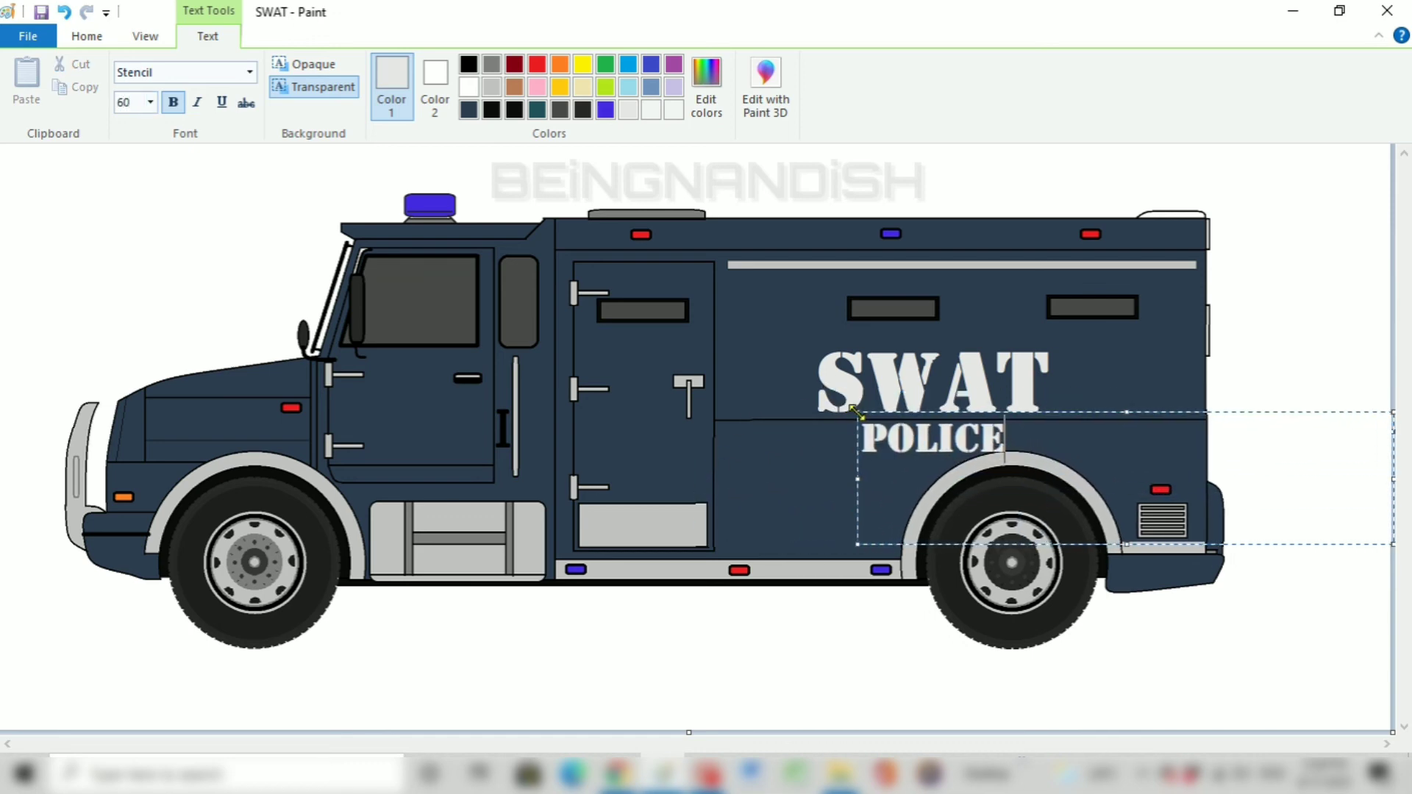
# Step: Set the POLICE lettering to size 45 and place it centred beneath SWAT
pyautogui.moveTo(1005, 440); pyautogui.dragTo(416, 300)
pyautogui.write('45')
pyautogui.click(1098, 444)
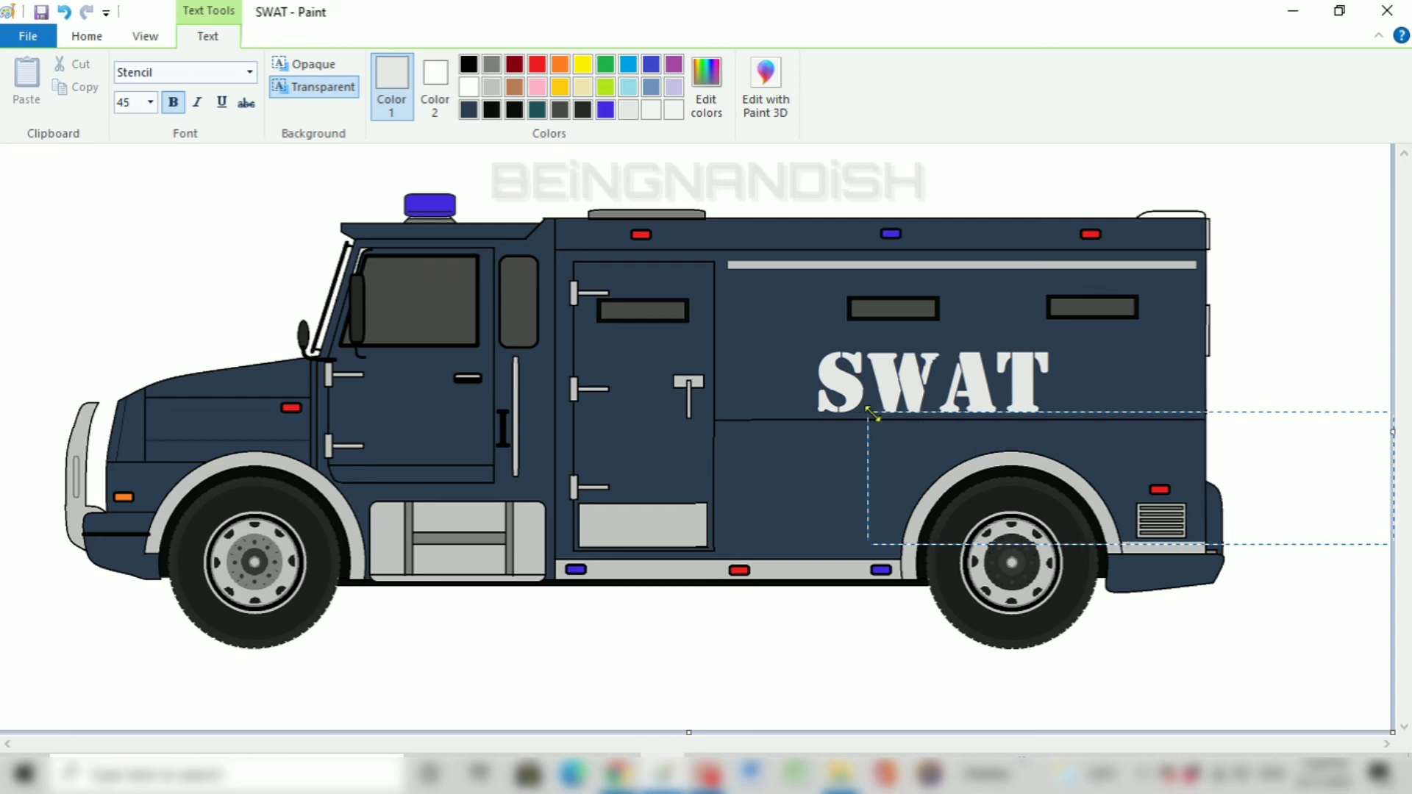
pyautogui.moveTo(882, 421); pyautogui.dragTo(878, 424)
pyautogui.click(1125, 350)
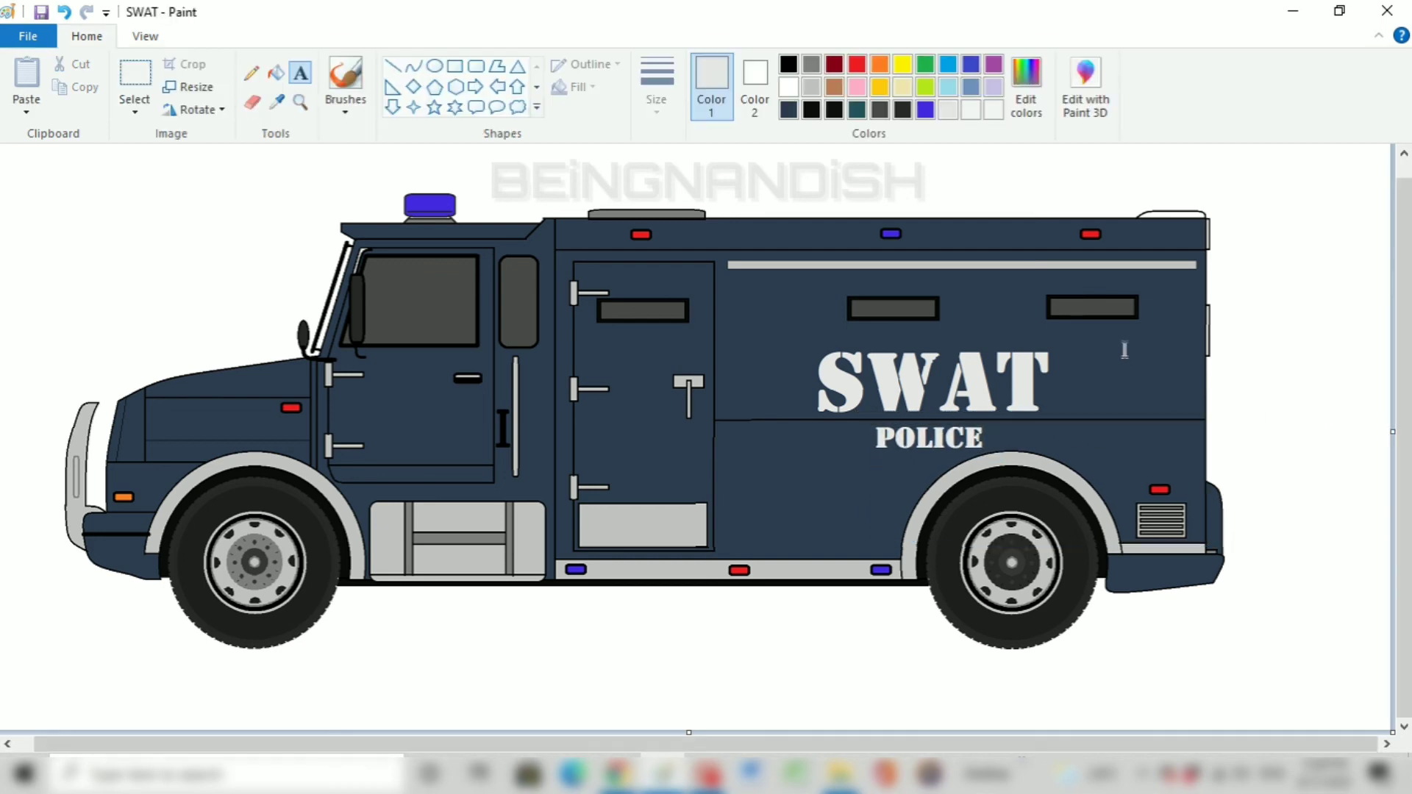
pyautogui.click(144, 37)
pyautogui.click(103, 44)
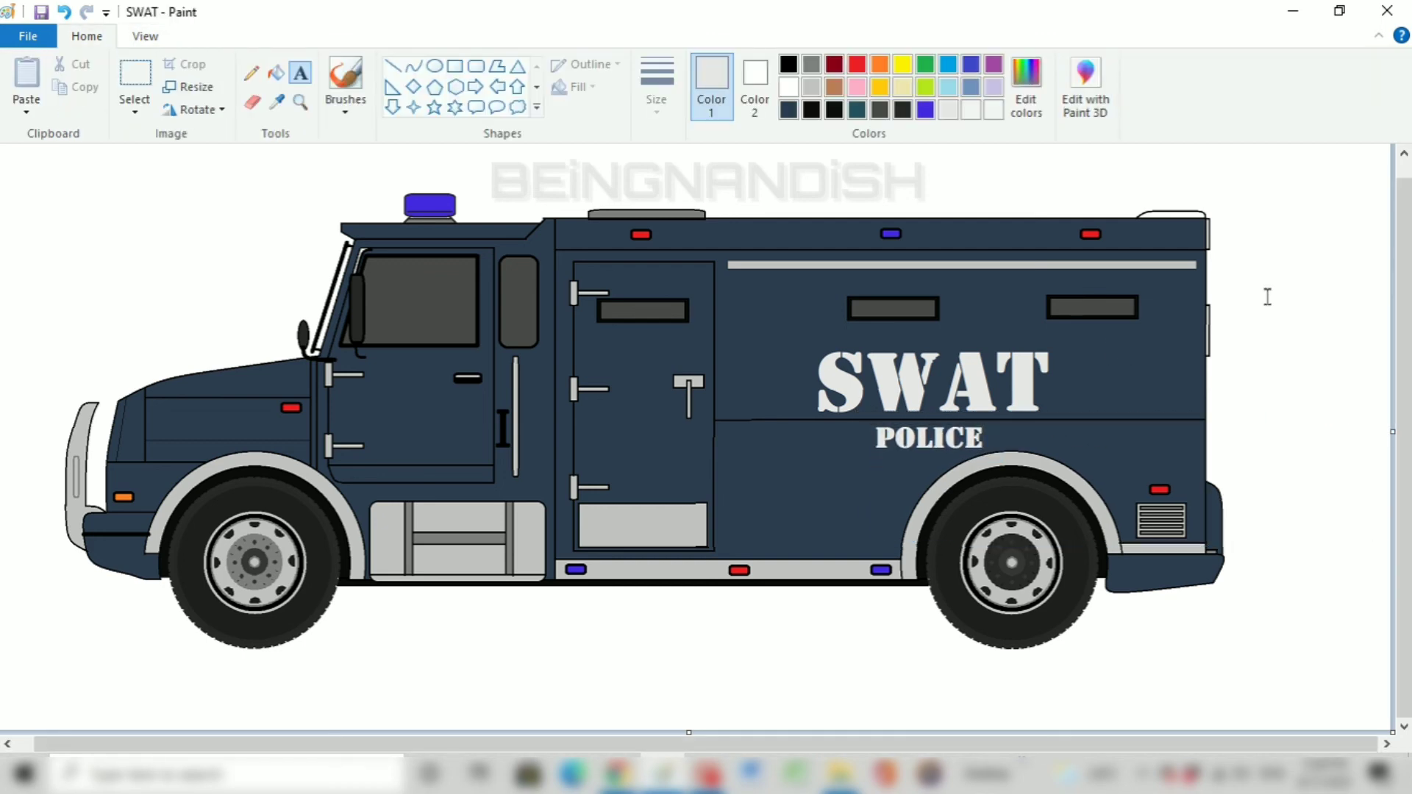